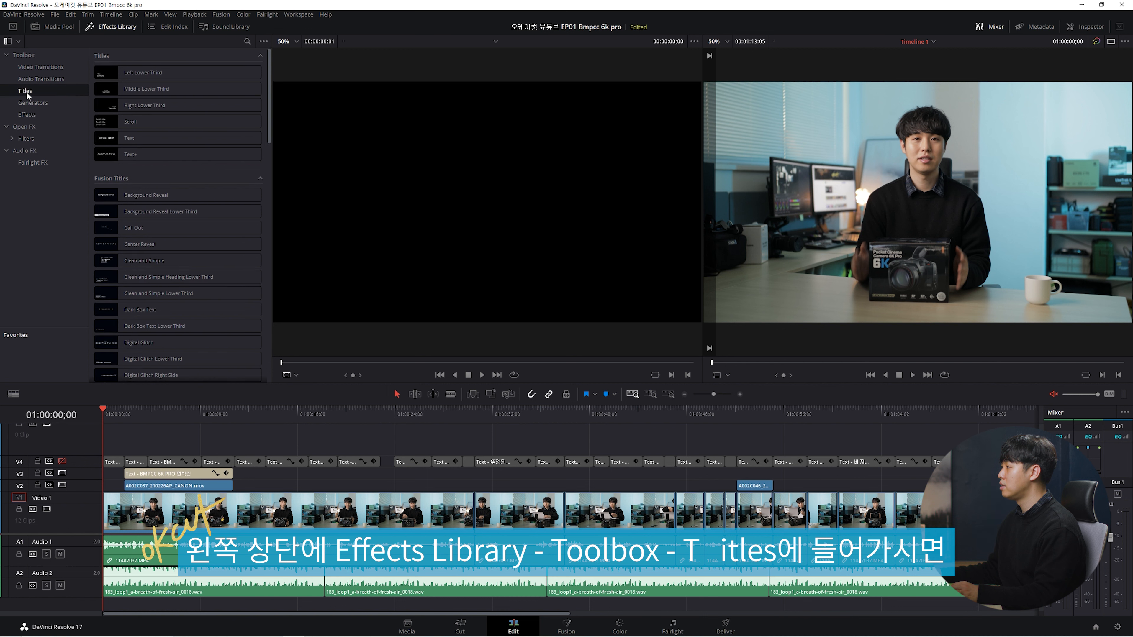
{"action": "left_click", "coordinate": [163, 160]}
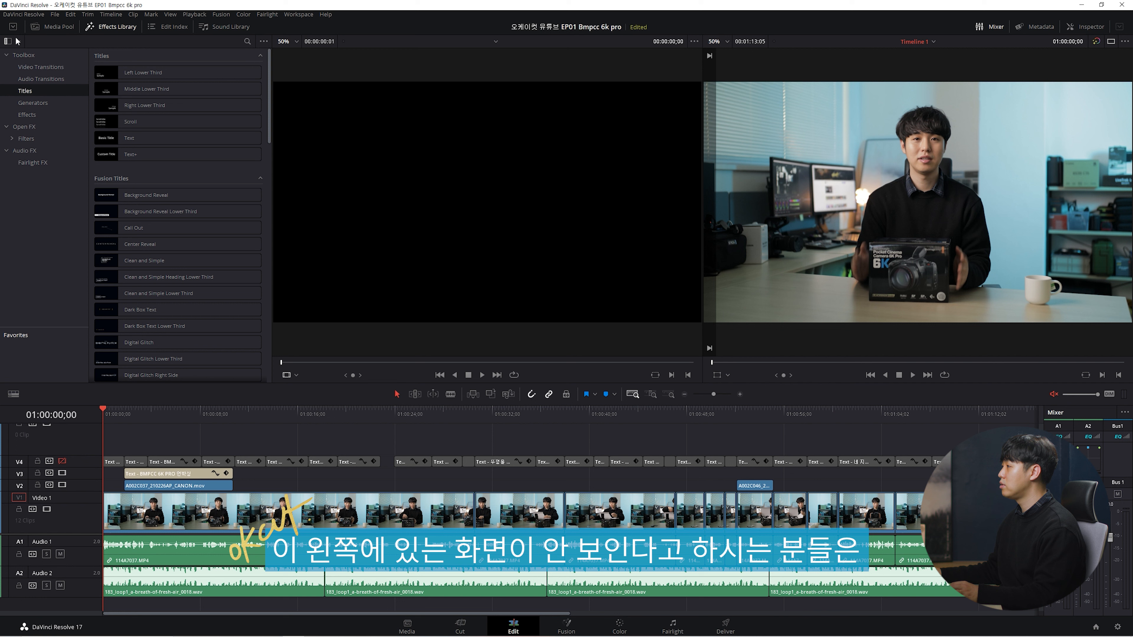
{"action": "left_click", "coordinate": [7, 41]}
{"action": "left_click", "coordinate": [7, 41]}
{"action": "left_click", "coordinate": [7, 42]}
{"action": "left_click", "coordinate": [7, 42]}
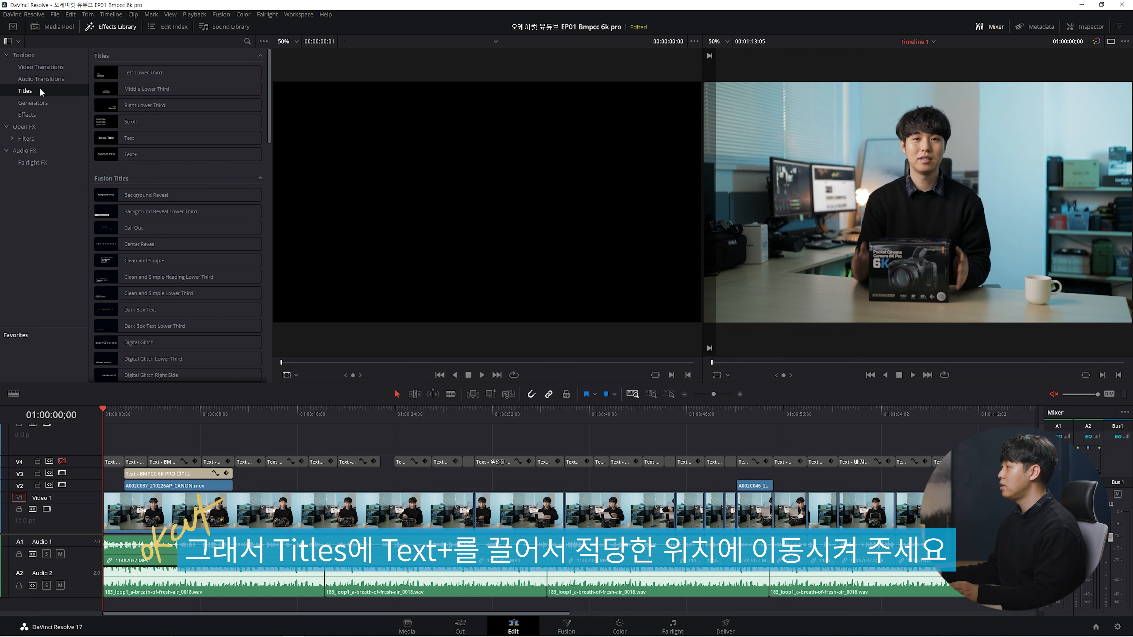
- Add a Text+ title at the start of the timeline above track V4 and show its properties in the Inspector
{"action": "left_click_drag", "start_coordinate": [139, 154], "coordinate": [155, 451]}
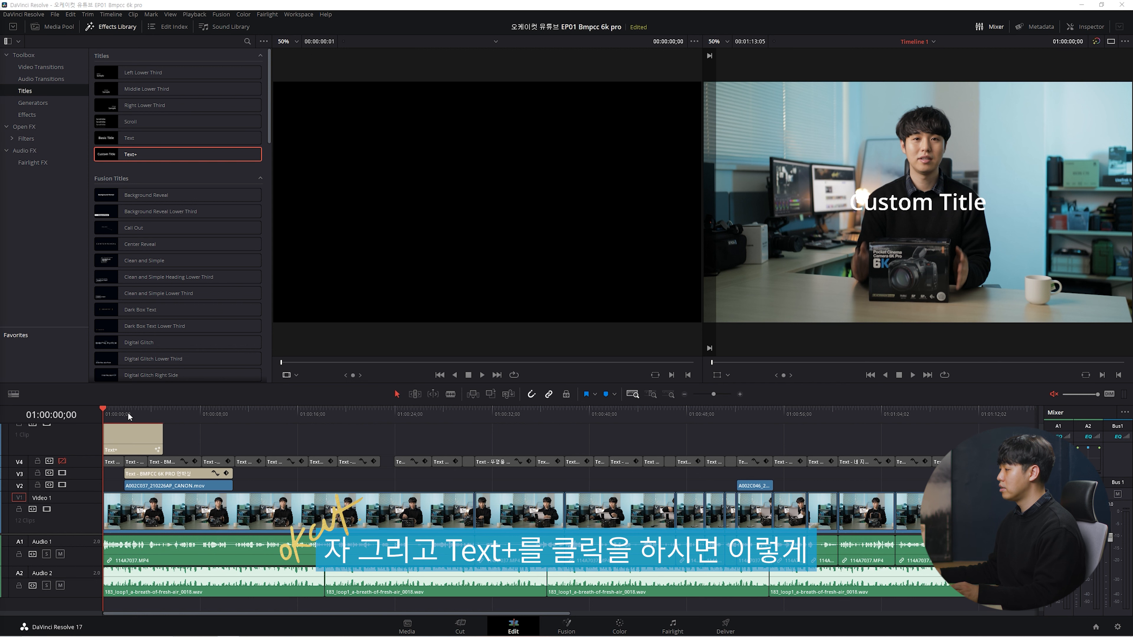
{"action": "left_click", "coordinate": [127, 438]}
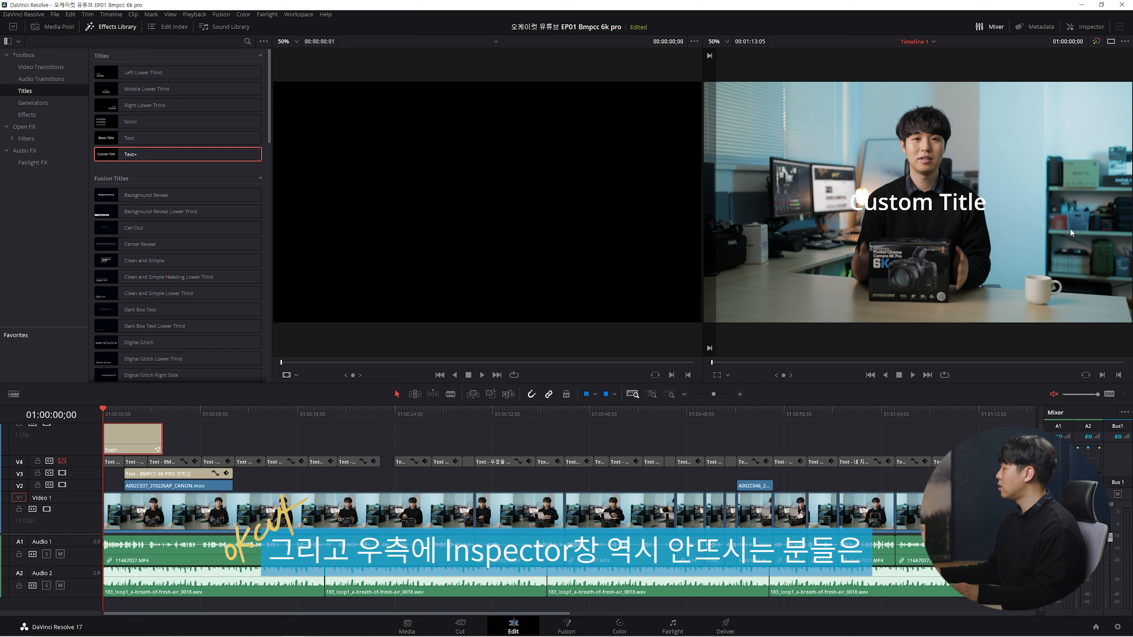
{"action": "left_click", "coordinate": [1087, 27]}
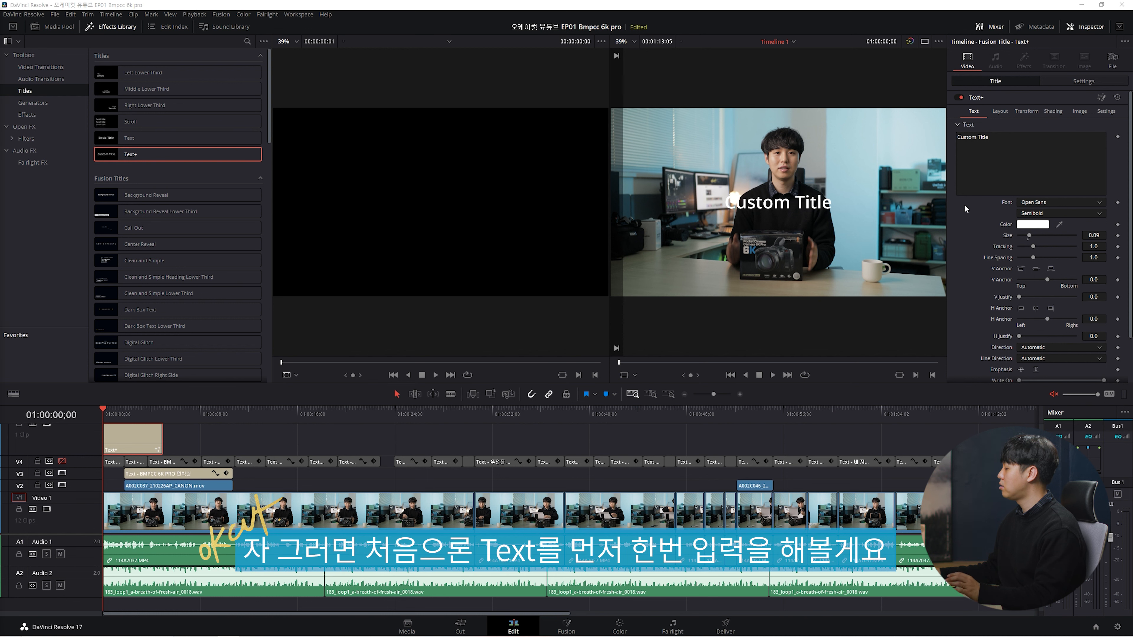
- Replace the title's placeholder text with two lines: "안녕하세요" and "오케이컷입니다"
{"action": "left_click", "coordinate": [1004, 143]}
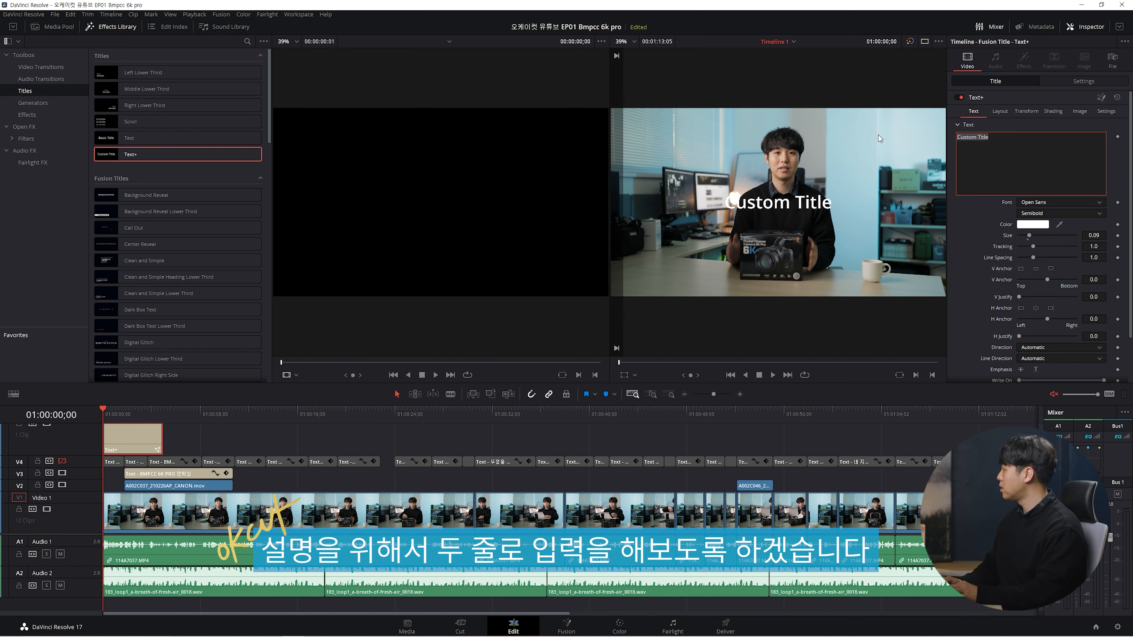
{"action": "type", "text": "안"}
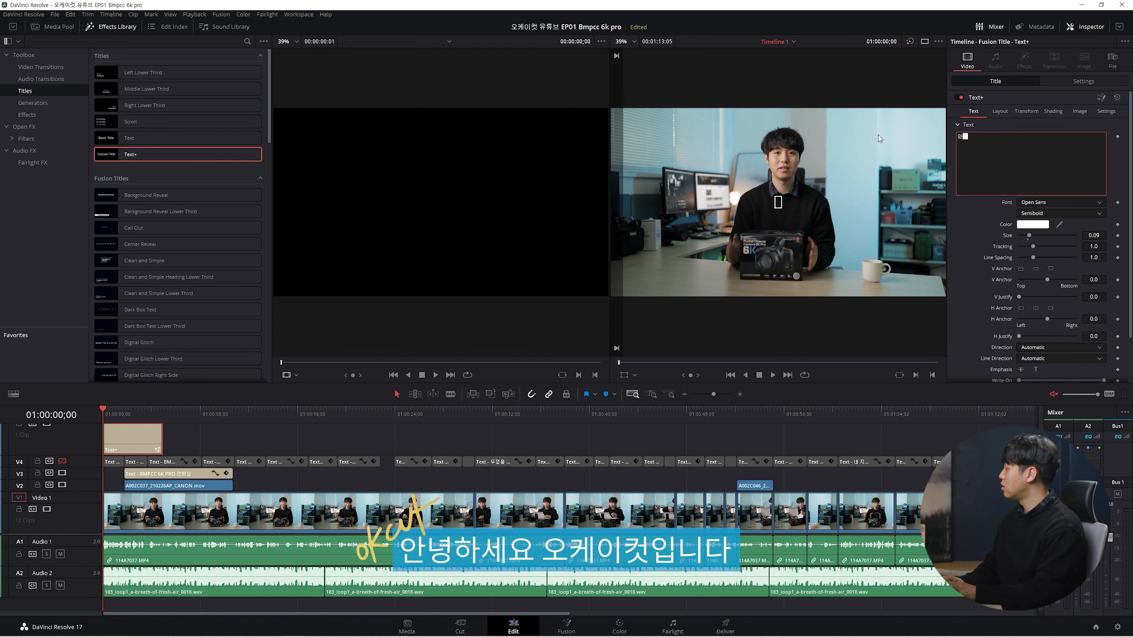
{"action": "type", "text": "녕하세요"}
{"action": "key", "text": "Return"}
{"action": "type", "text": "오케"}
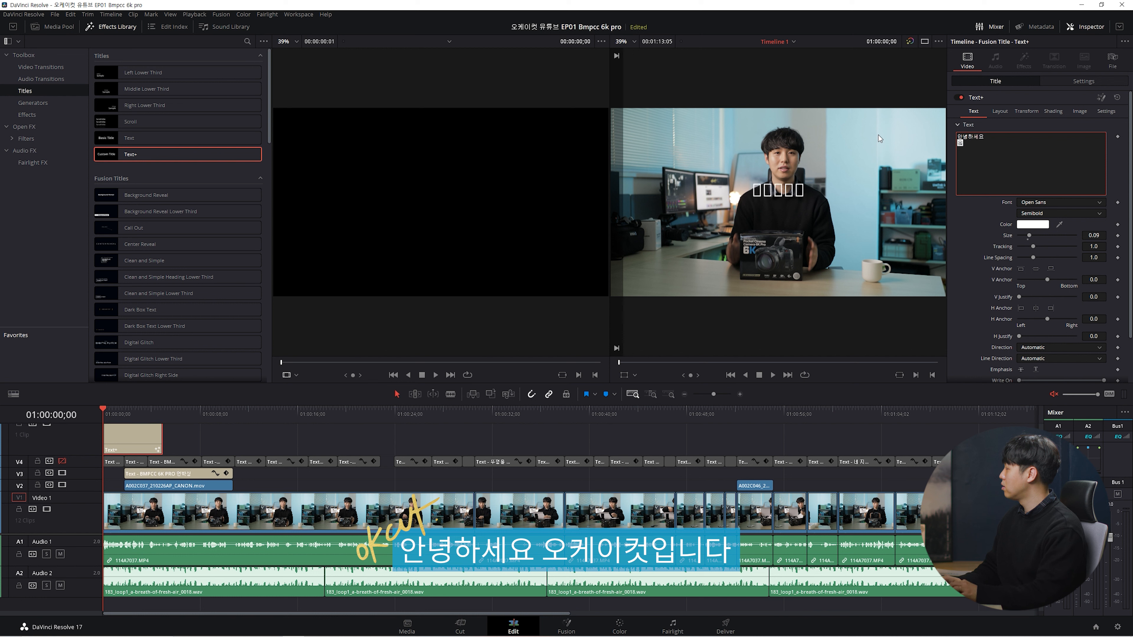
{"action": "type", "text": "이컷입니다"}
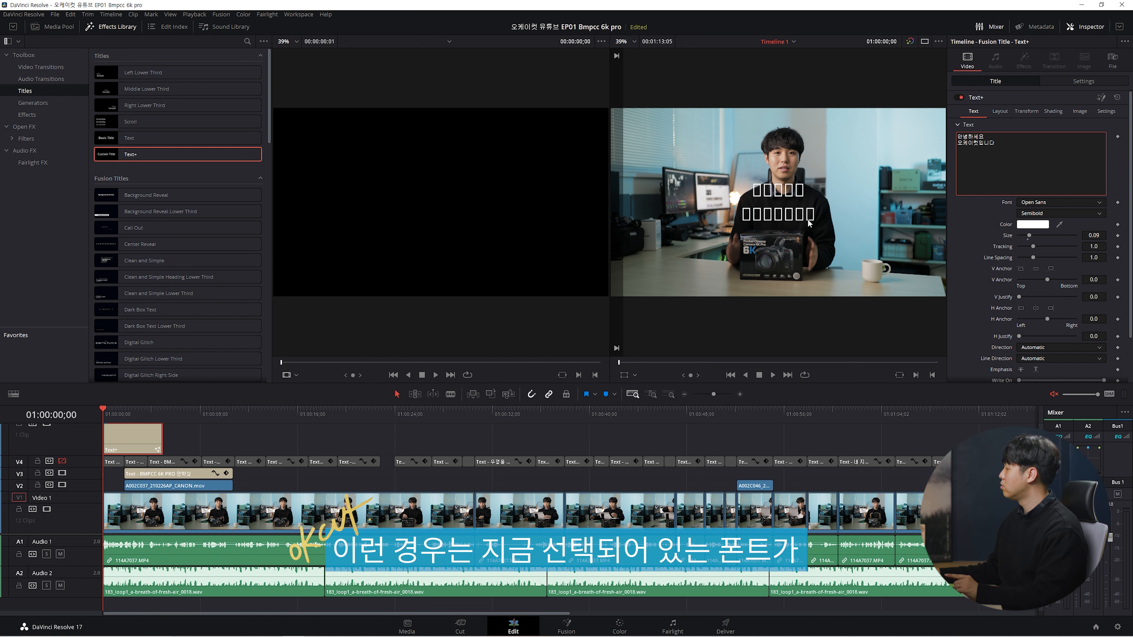
- Change the title's font to BM HANNA 11yrs old
{"action": "left_click", "coordinate": [1035, 203]}
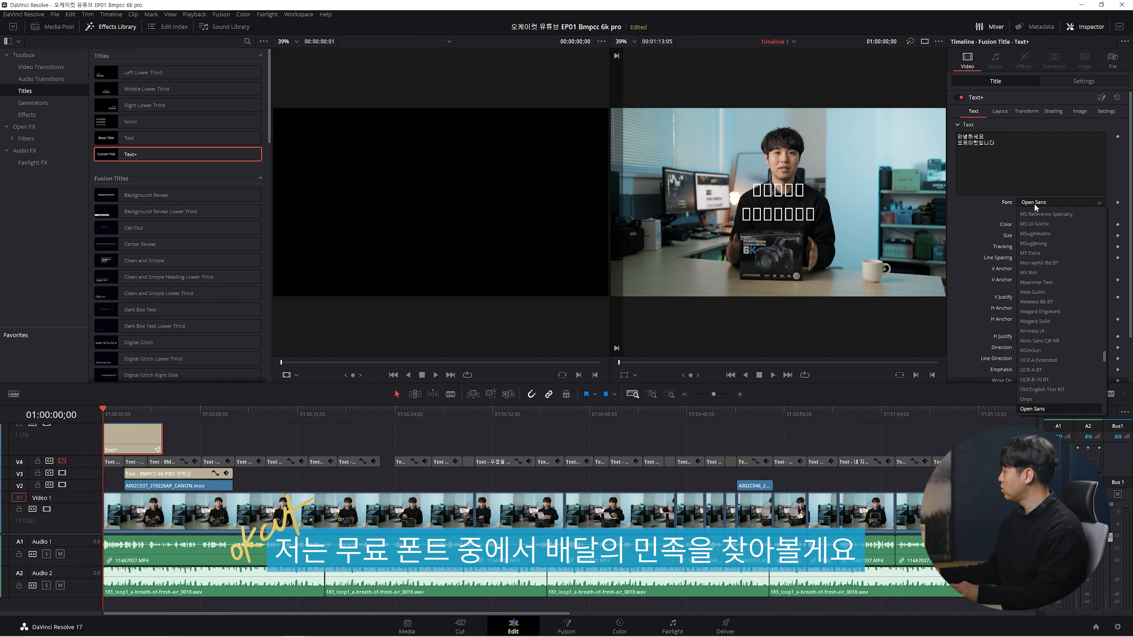
{"action": "key", "text": "b"}
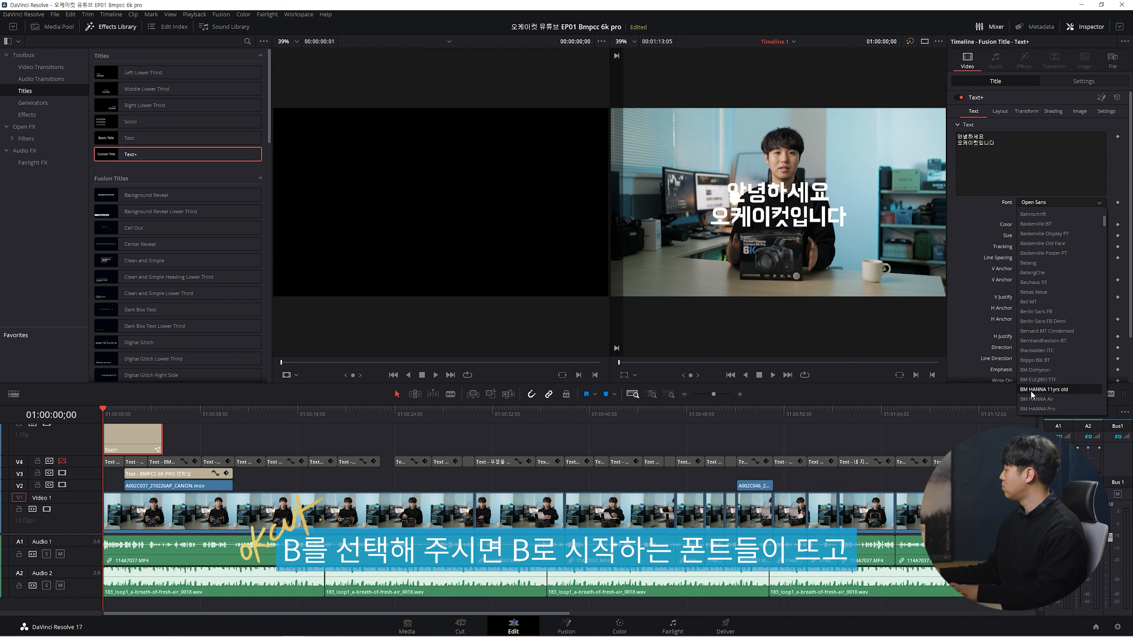
{"action": "left_click", "coordinate": [1041, 389]}
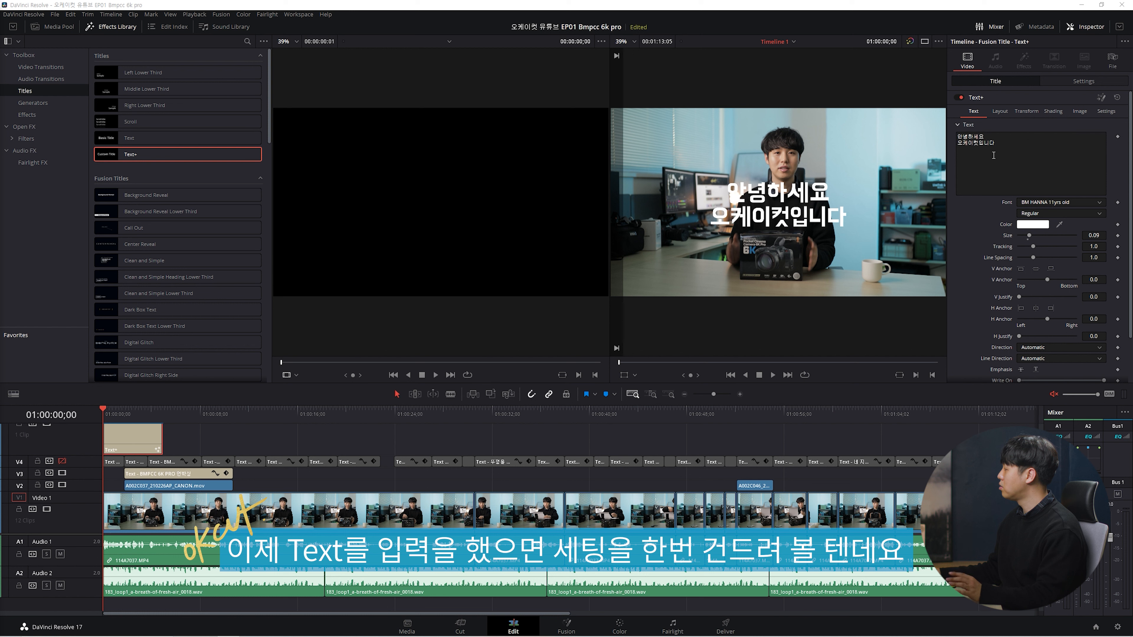
- Toggle the Text+ title off and back on to compare the preview with and without it
{"action": "left_click", "coordinate": [957, 98]}
{"action": "left_click", "coordinate": [961, 96]}
{"action": "left_click", "coordinate": [961, 97]}
{"action": "left_click", "coordinate": [960, 97]}
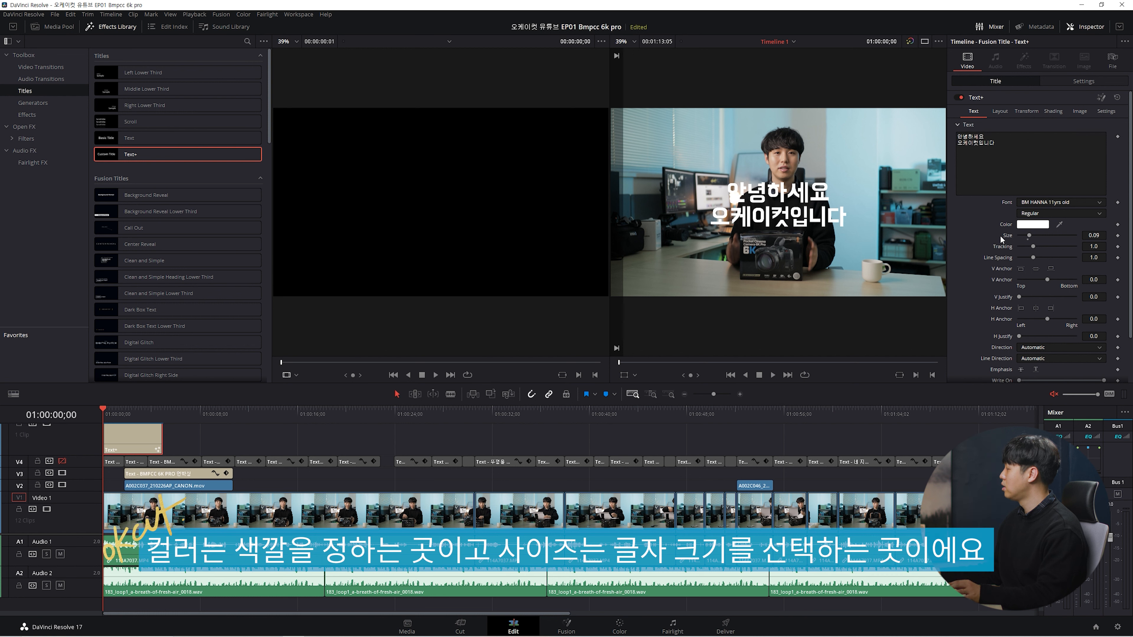
- Set the text size to 0.08 and try out tracking and line spacing, returning both to 1.0
{"action": "mouse_move", "coordinate": [1029, 240]}
{"action": "left_mouse_down"}
{"action": "mouse_move", "coordinate": [1043, 246]}
{"action": "mouse_move", "coordinate": [1033, 251]}
{"action": "left_mouse_up"}
{"action": "left_click", "coordinate": [1033, 251]}
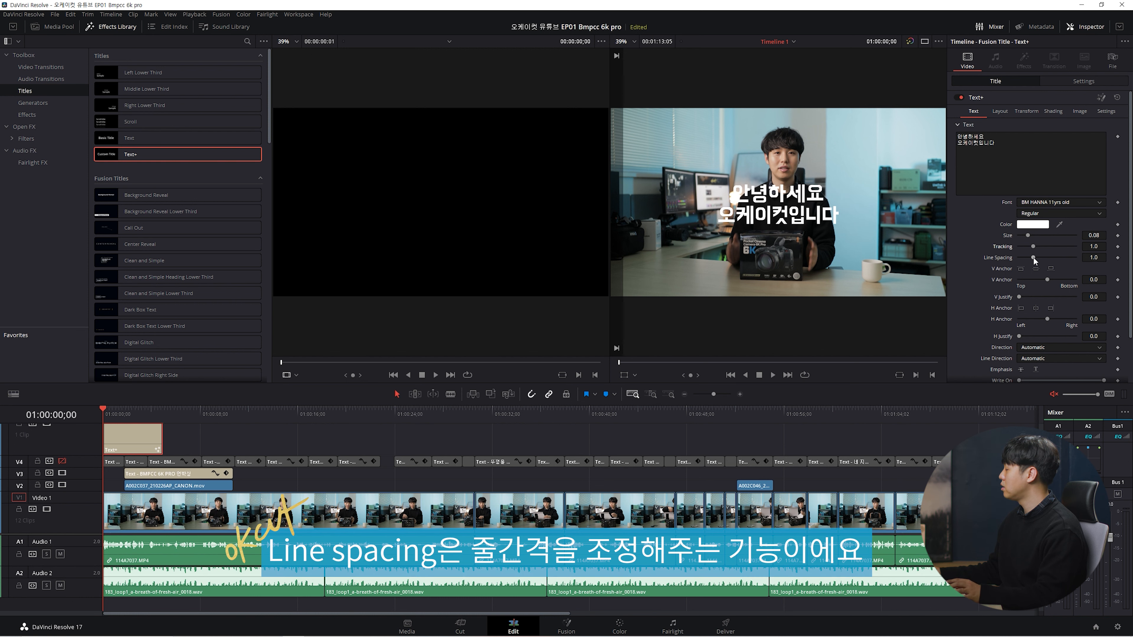
{"action": "left_click_drag", "start_coordinate": [1033, 257], "coordinate": [1048, 257]}
{"action": "left_click", "coordinate": [1033, 262]}
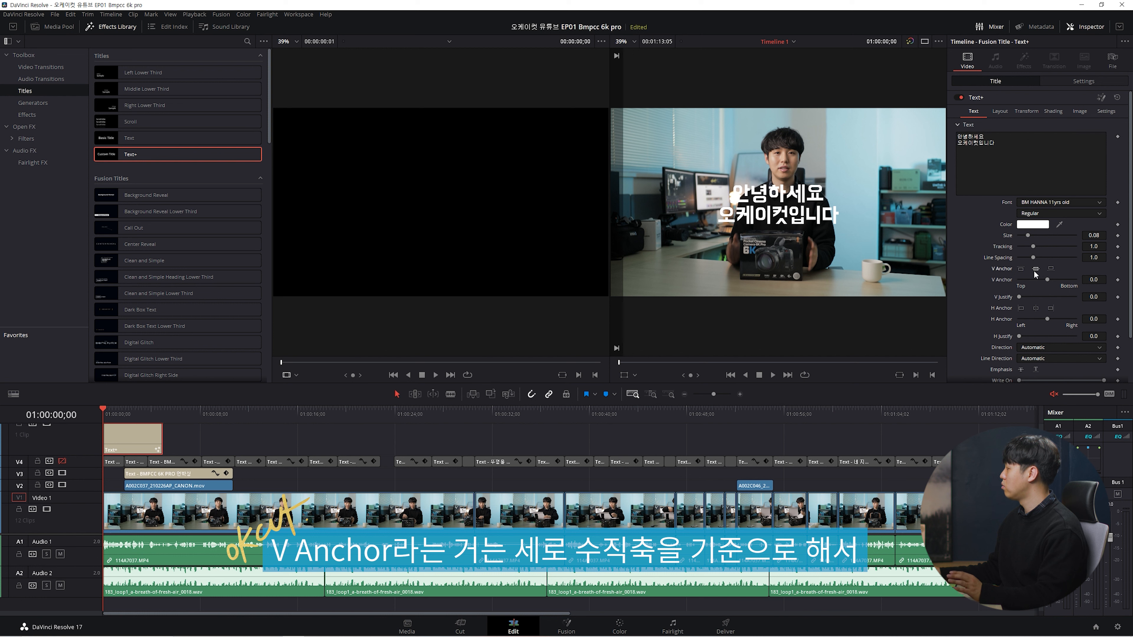
- Try different vertical and horizontal anchor alignments for the text and reset both anchors to 0.0
{"action": "left_click", "coordinate": [1051, 269]}
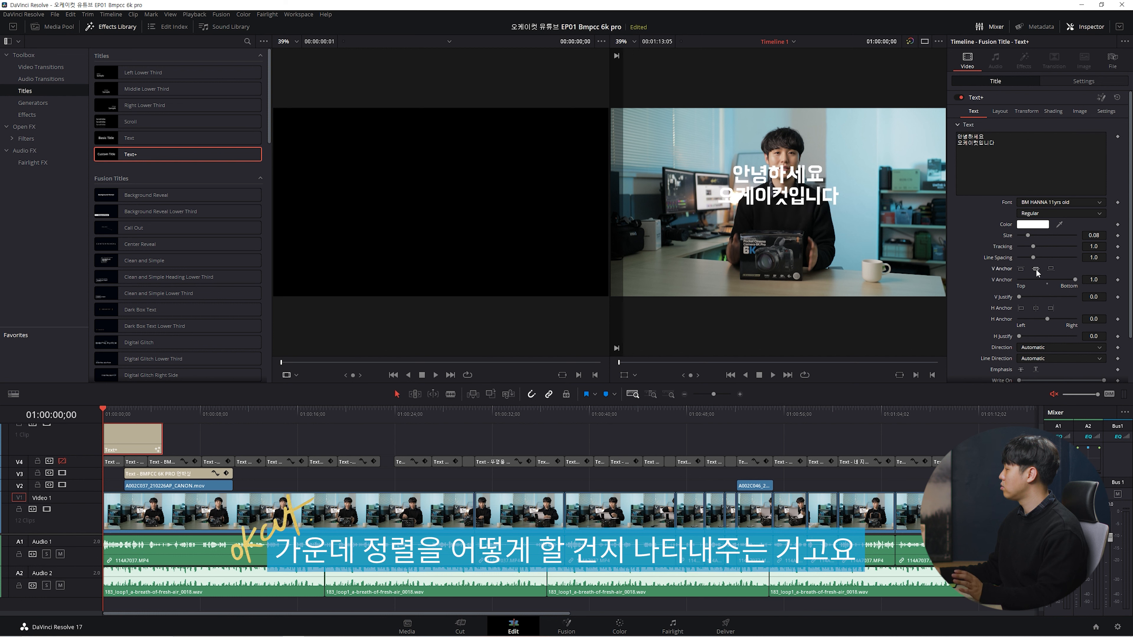
{"action": "left_click_drag", "start_coordinate": [1076, 280], "coordinate": [1047, 279]}
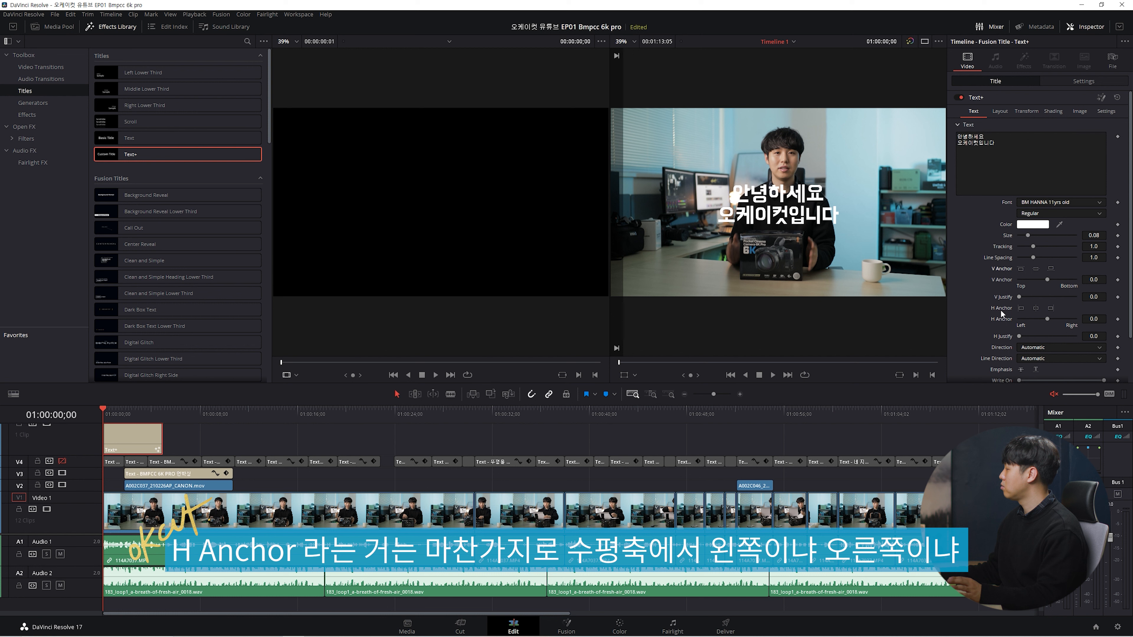
{"action": "left_click", "coordinate": [1021, 309]}
{"action": "left_click", "coordinate": [1051, 309]}
{"action": "left_click", "coordinate": [1035, 309]}
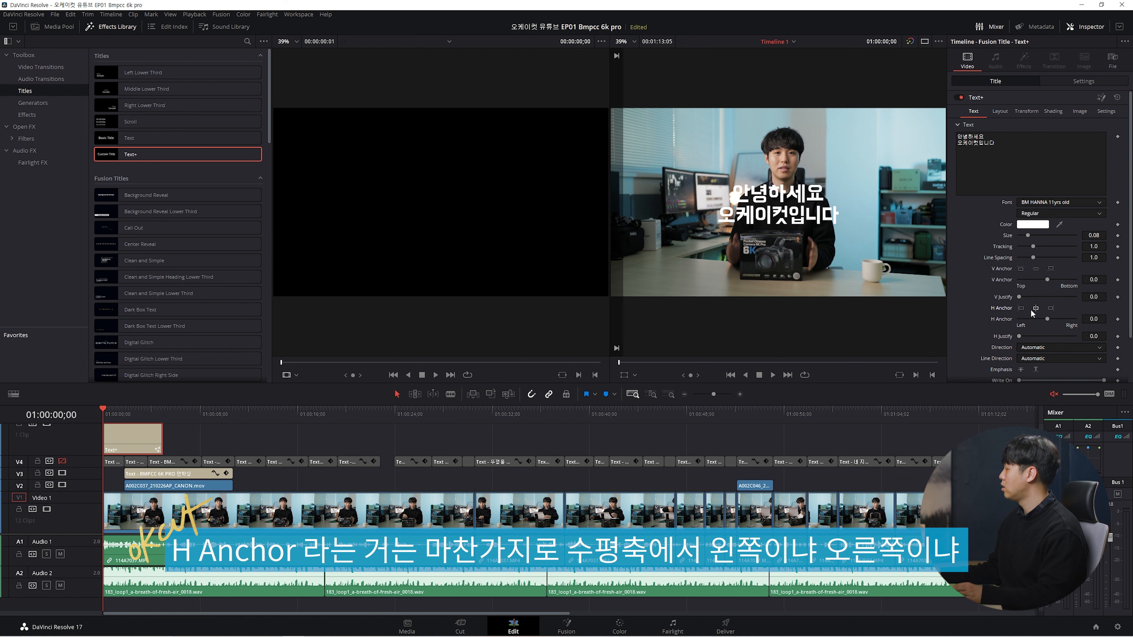
{"action": "mouse_move", "coordinate": [1046, 319]}
{"action": "left_mouse_down"}
{"action": "mouse_move", "coordinate": [1025, 325]}
{"action": "mouse_move", "coordinate": [1047, 325]}
{"action": "left_mouse_up"}
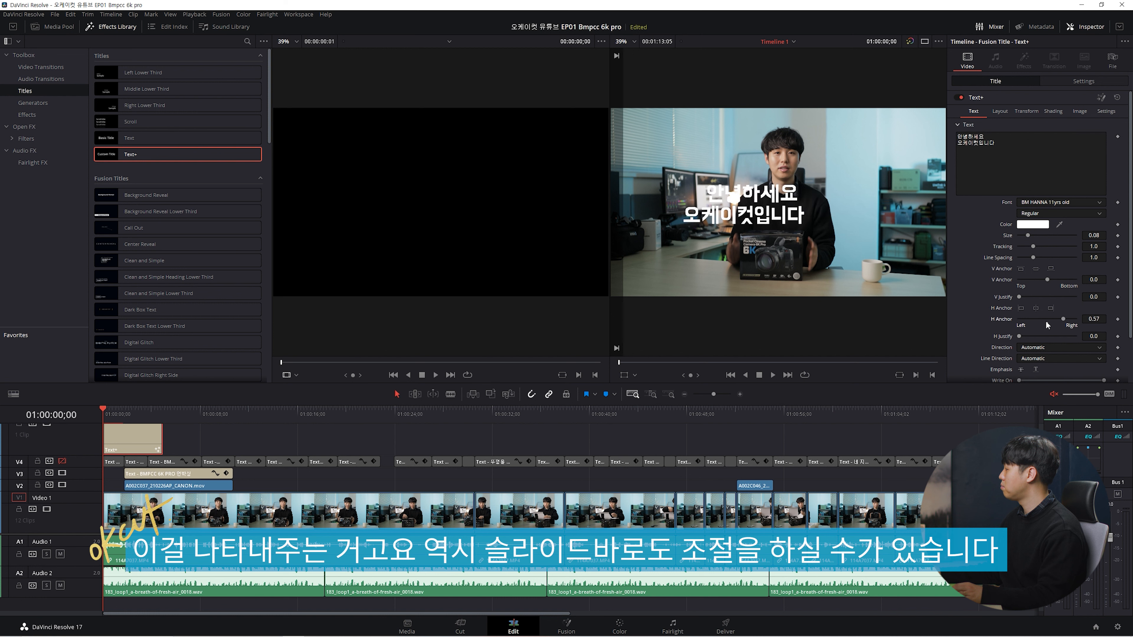
{"action": "double_click", "coordinate": [1047, 326]}
- Try the two Emphasis options on the text, leave them off, and set the Write On end to 0.967
{"action": "scroll", "coordinate": [989, 332], "scroll_direction": "down", "scroll_amount": 2}
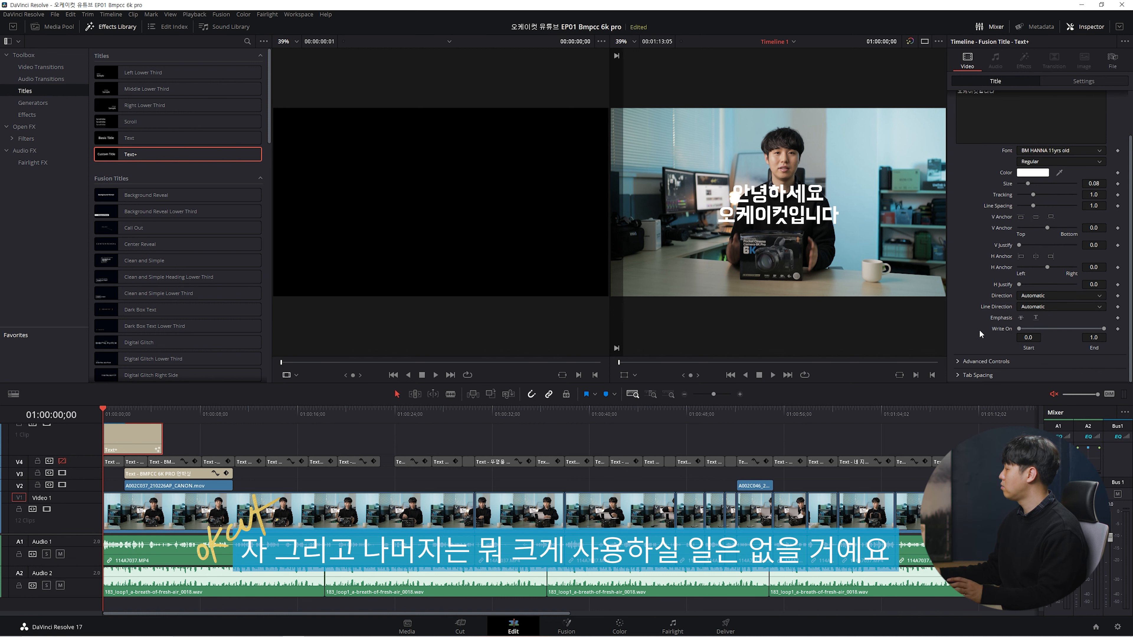
{"action": "left_click", "coordinate": [1023, 316]}
{"action": "left_click", "coordinate": [1038, 318]}
{"action": "left_click", "coordinate": [1039, 318]}
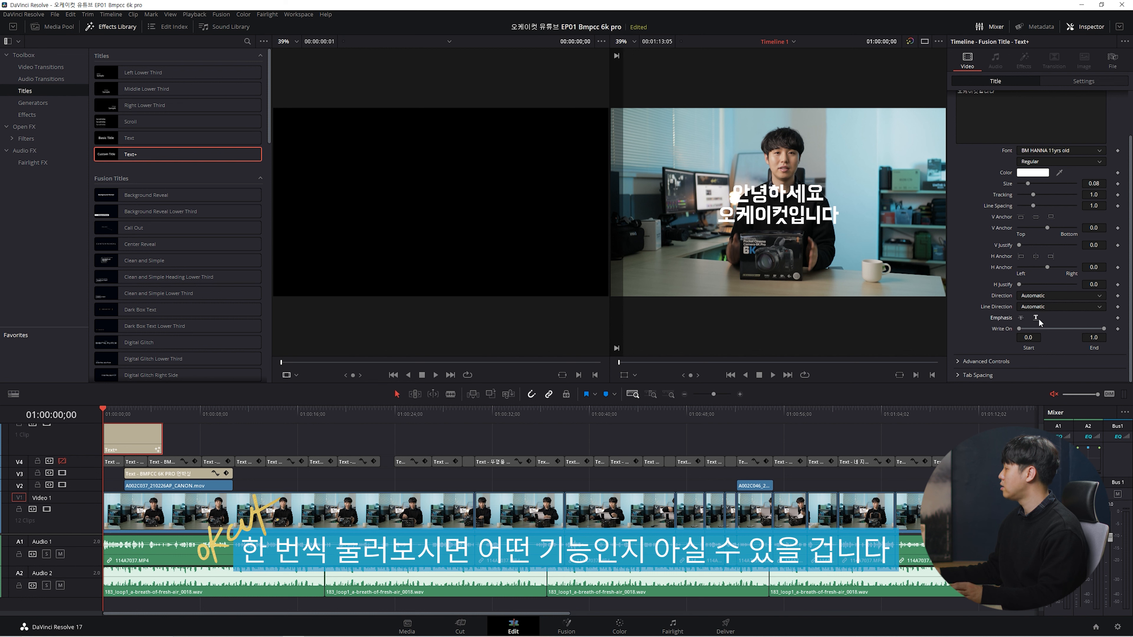
{"action": "scroll", "coordinate": [1020, 327], "scroll_direction": "down", "scroll_amount": 1}
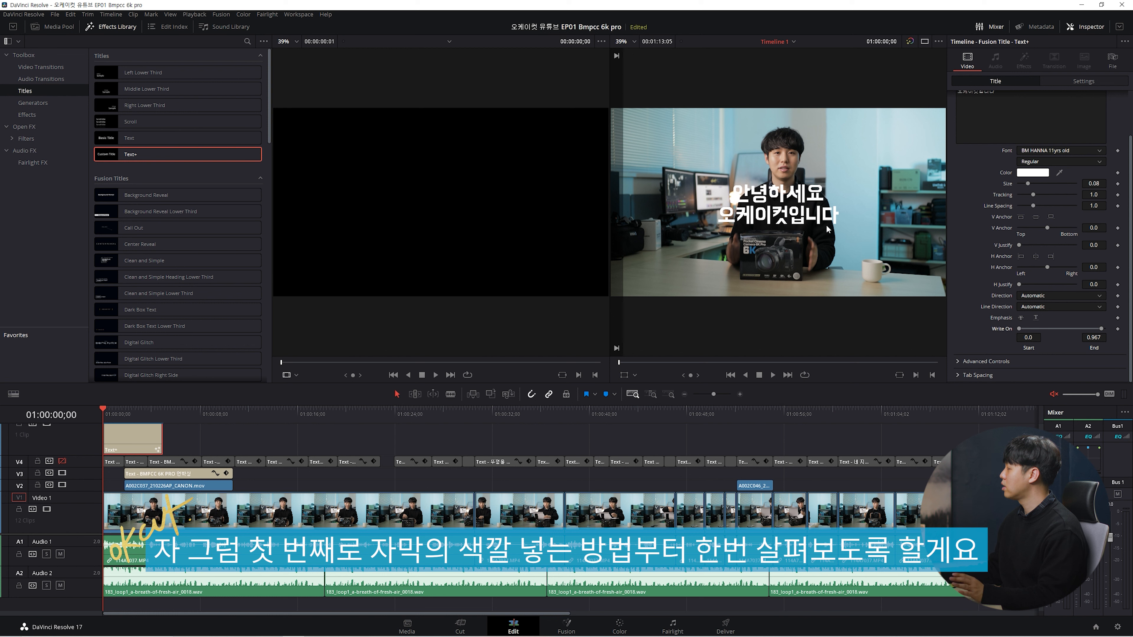
- In the Shading settings, toggle element 1 and the red outline of element 2 to compare them, and return to element 1
{"action": "scroll", "coordinate": [979, 294], "scroll_direction": "up", "scroll_amount": 2}
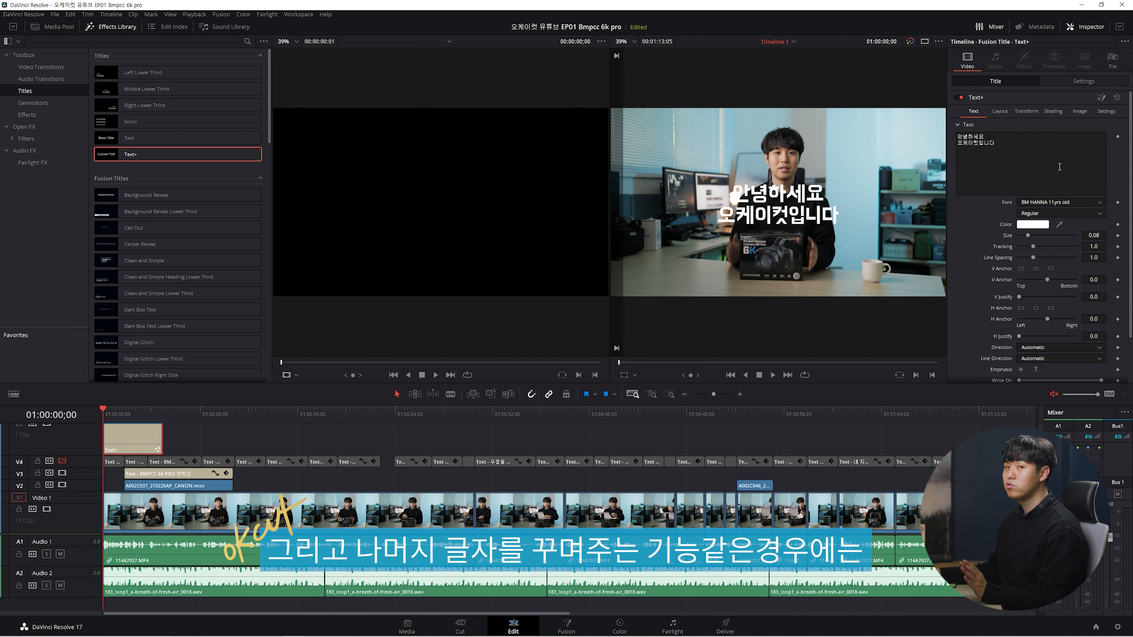
{"action": "left_click", "coordinate": [1052, 111]}
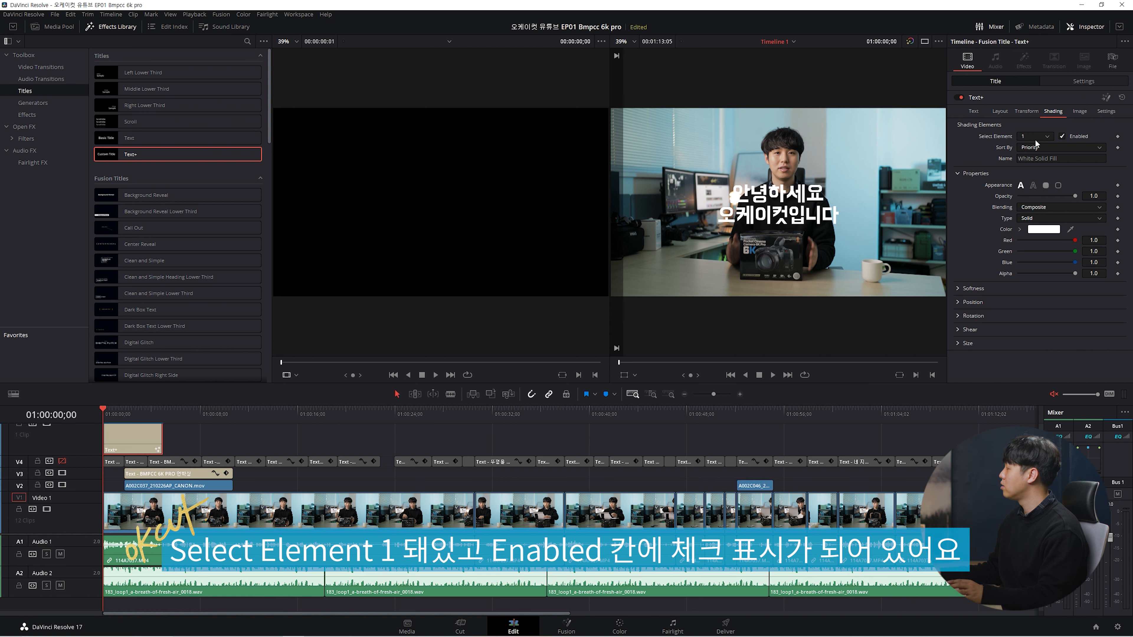
{"action": "left_click", "coordinate": [1060, 136]}
{"action": "left_click", "coordinate": [1061, 136]}
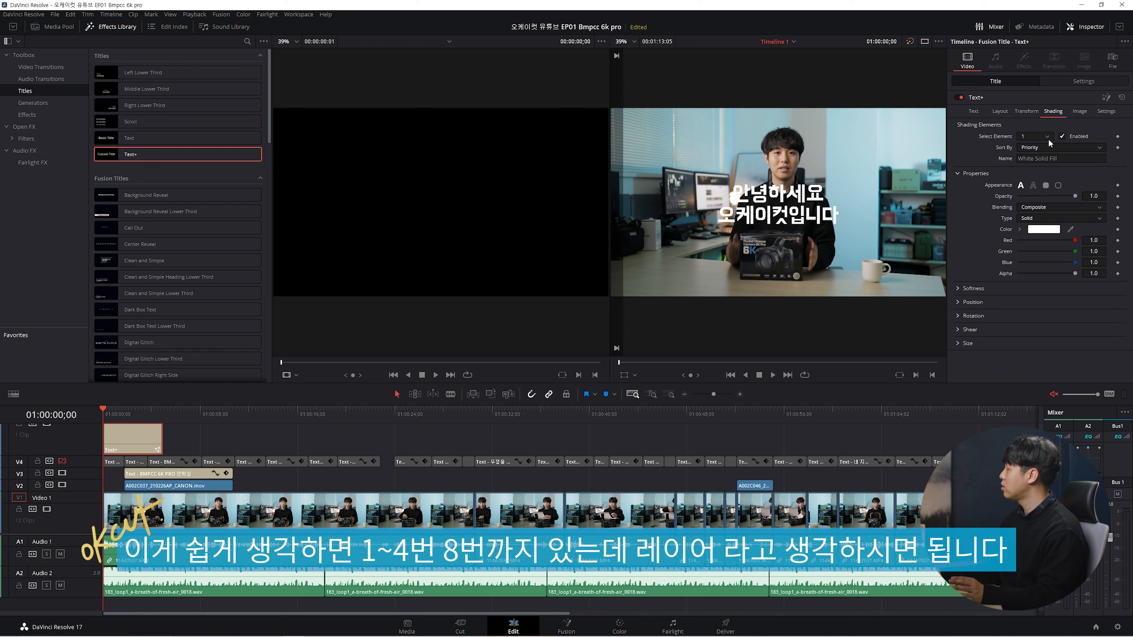
{"action": "left_click", "coordinate": [1046, 137]}
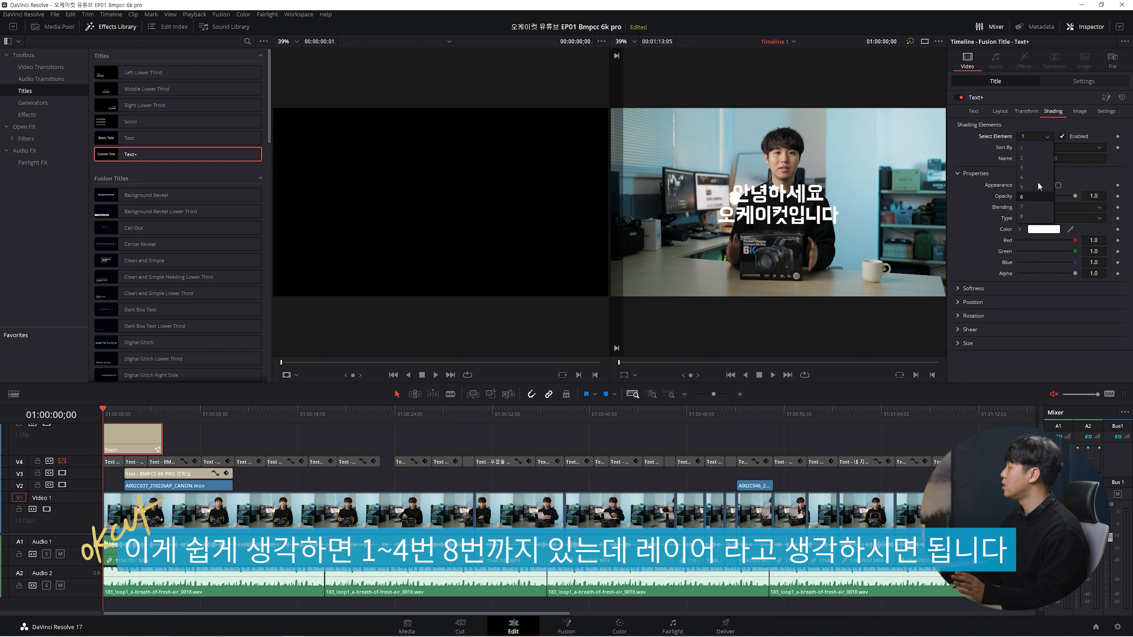
{"action": "left_click", "coordinate": [1038, 159]}
{"action": "left_click", "coordinate": [1062, 135]}
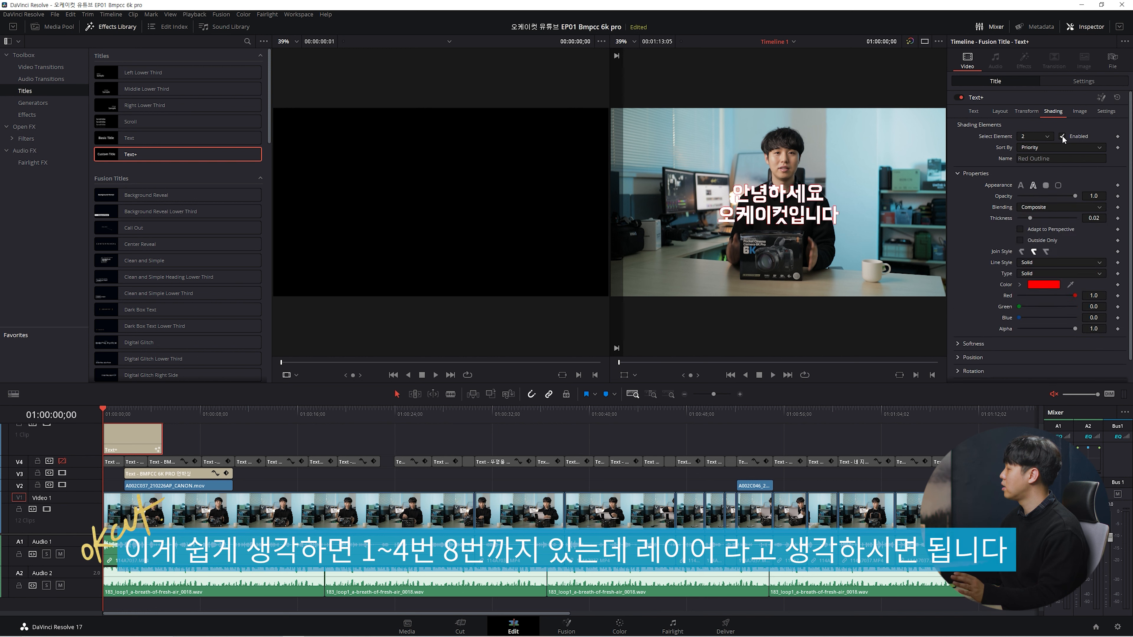
{"action": "left_click", "coordinate": [1036, 135]}
{"action": "left_click", "coordinate": [1033, 146]}
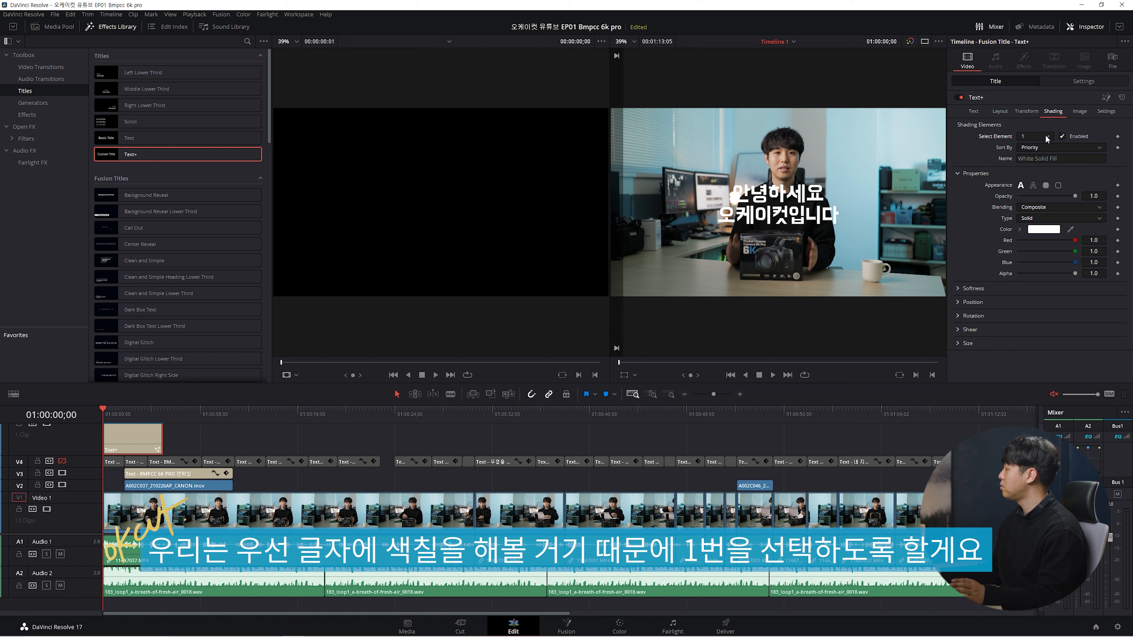
- Change the title's text color to teal
{"action": "left_click", "coordinate": [974, 111]}
{"action": "left_click", "coordinate": [1032, 224]}
{"action": "left_click", "coordinate": [649, 241]}
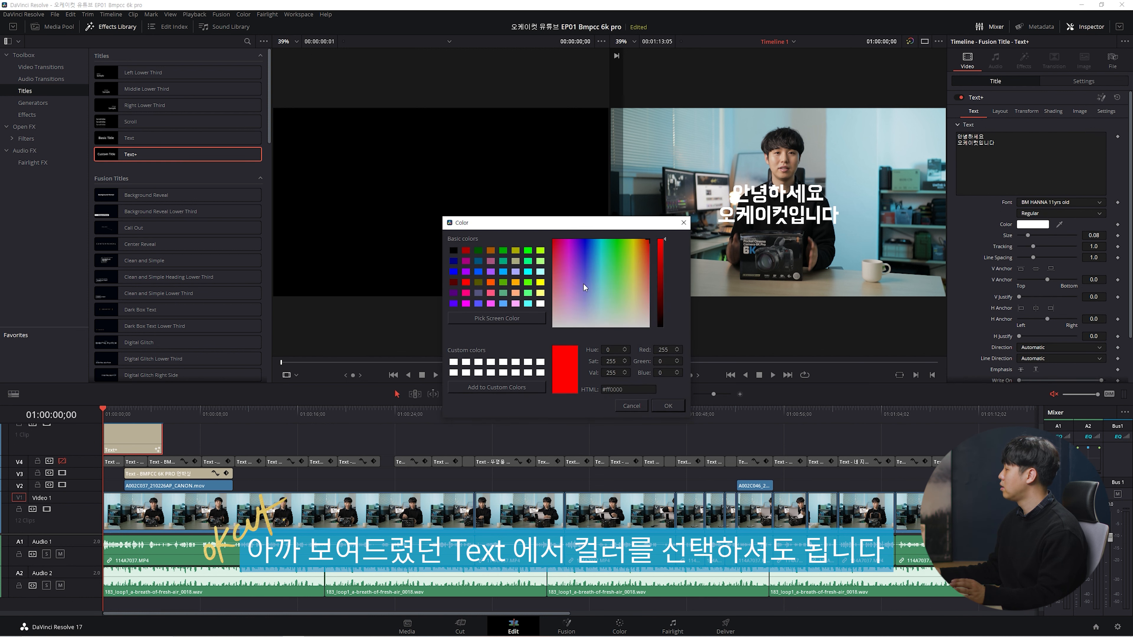
{"action": "left_click", "coordinate": [605, 252]}
{"action": "left_click", "coordinate": [668, 405]}
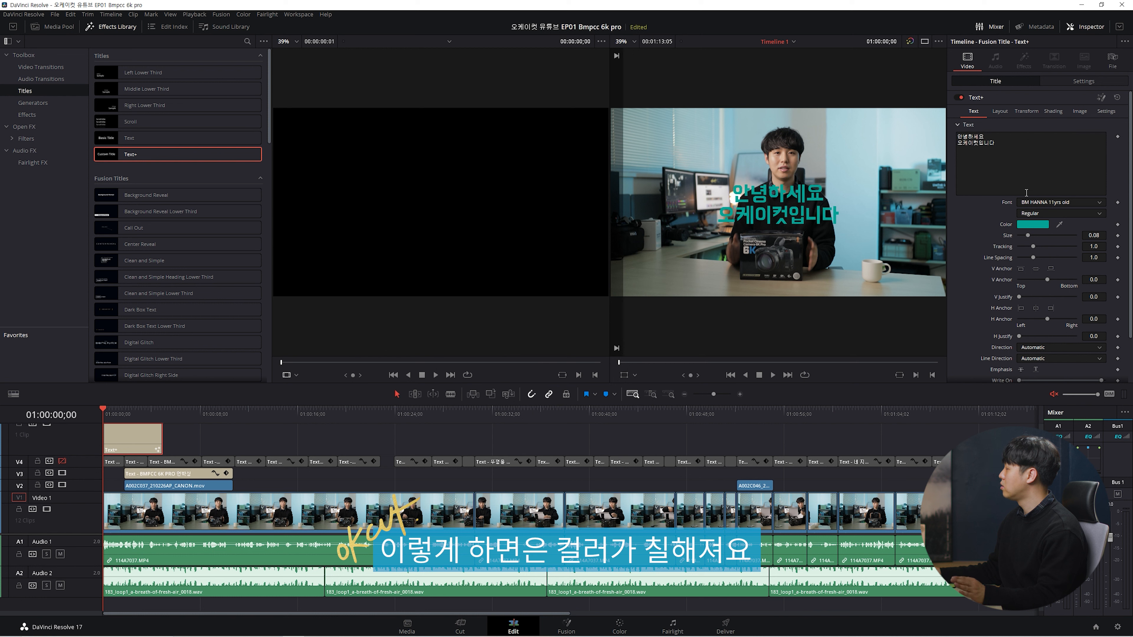
- Review the fill types for shading element 1, try its outline appearance, and restore the text fill appearance
{"action": "left_click", "coordinate": [1055, 111]}
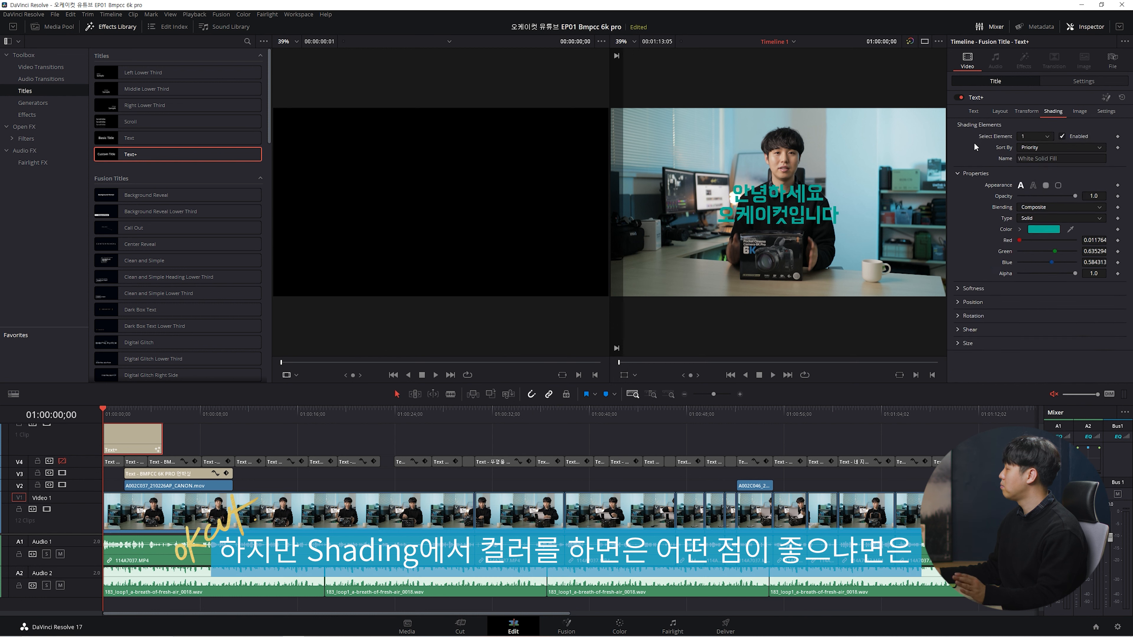
{"action": "left_click", "coordinate": [1033, 219]}
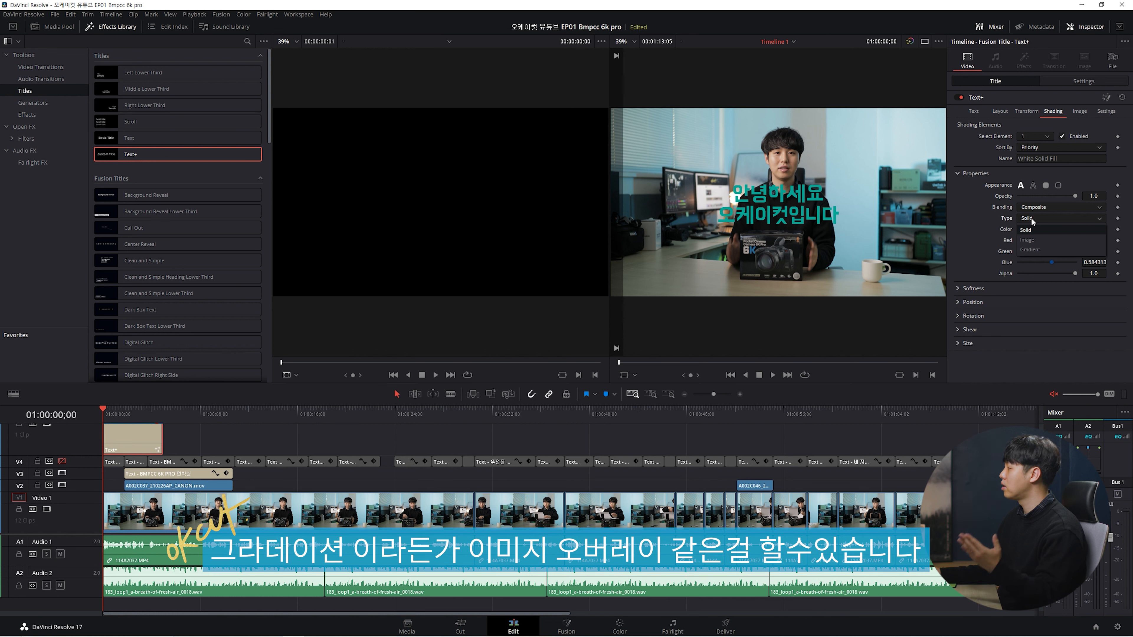
{"action": "left_click", "coordinate": [1033, 221]}
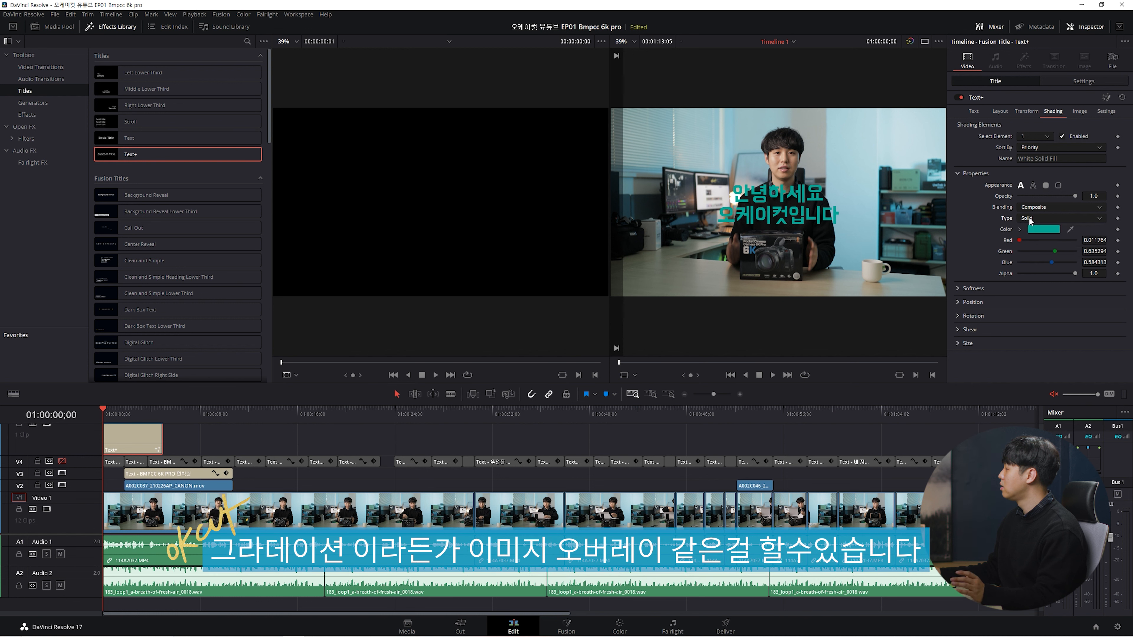
{"action": "left_click", "coordinate": [1035, 138]}
{"action": "left_click", "coordinate": [1033, 147]}
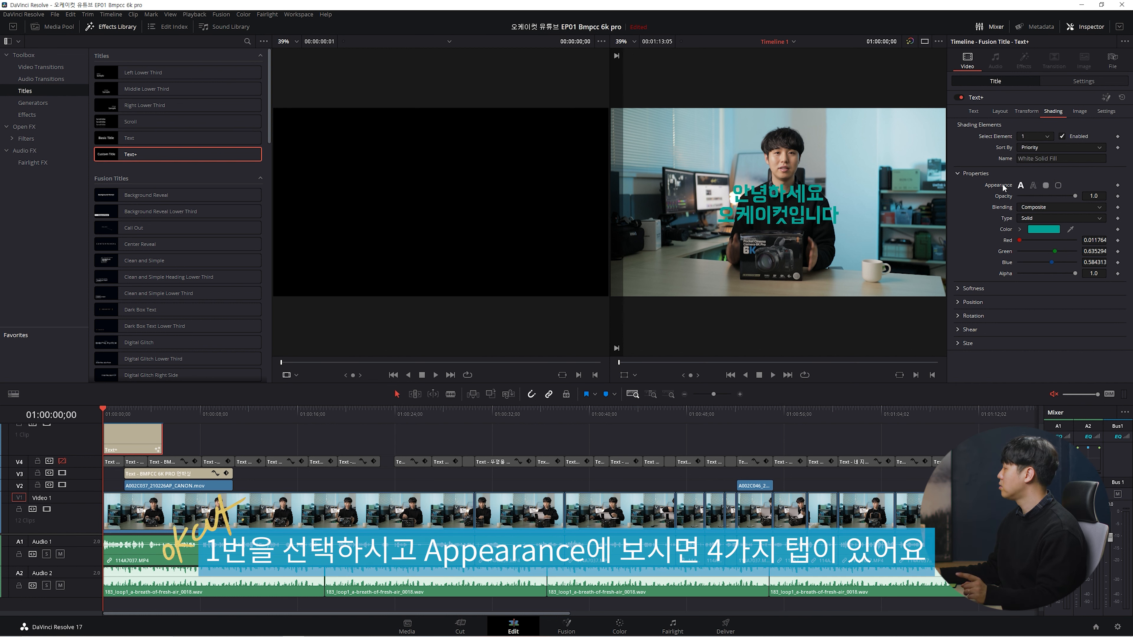
{"action": "left_click", "coordinate": [1034, 185]}
{"action": "left_click", "coordinate": [1020, 186]}
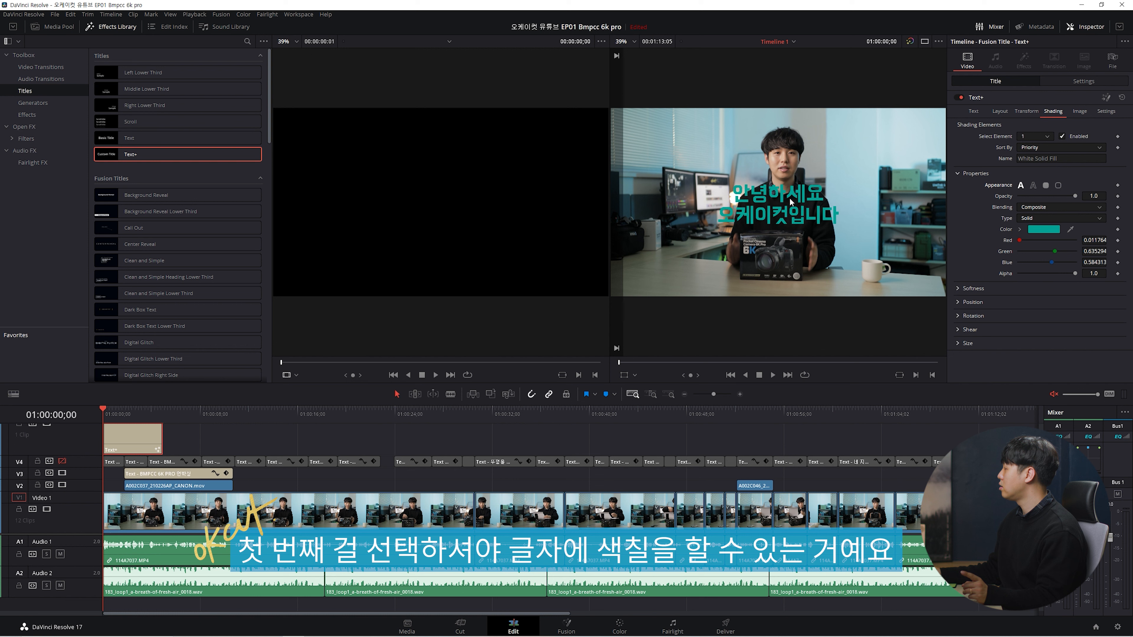
- Try the outline and border appearances on shading element 1, and restore the text fill appearance
{"action": "left_click", "coordinate": [1033, 186]}
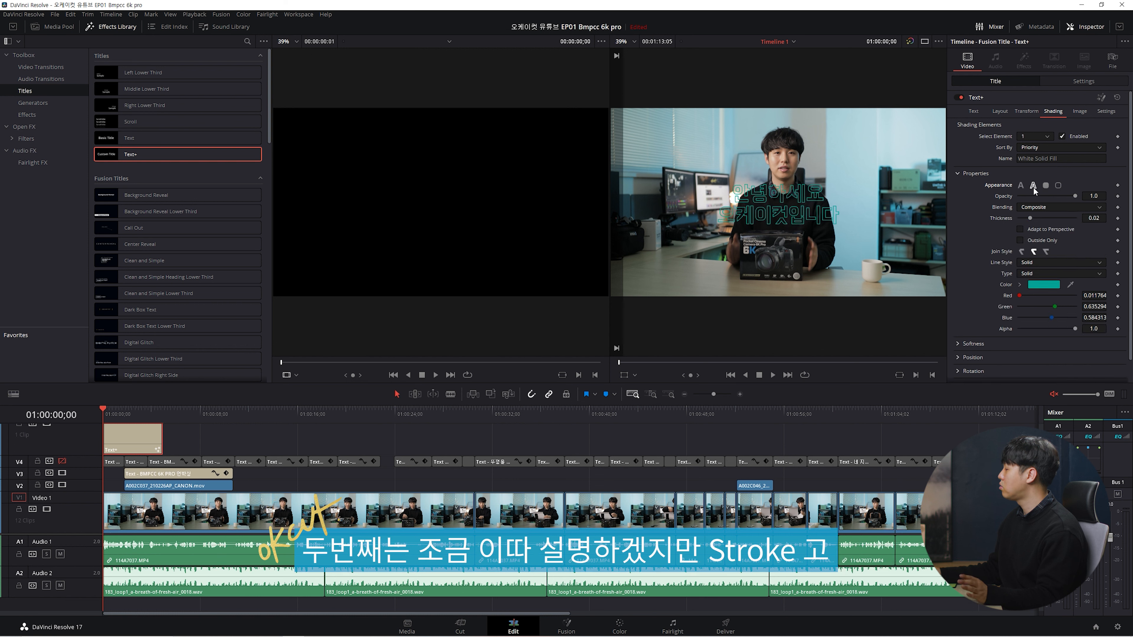
{"action": "left_click", "coordinate": [1046, 185]}
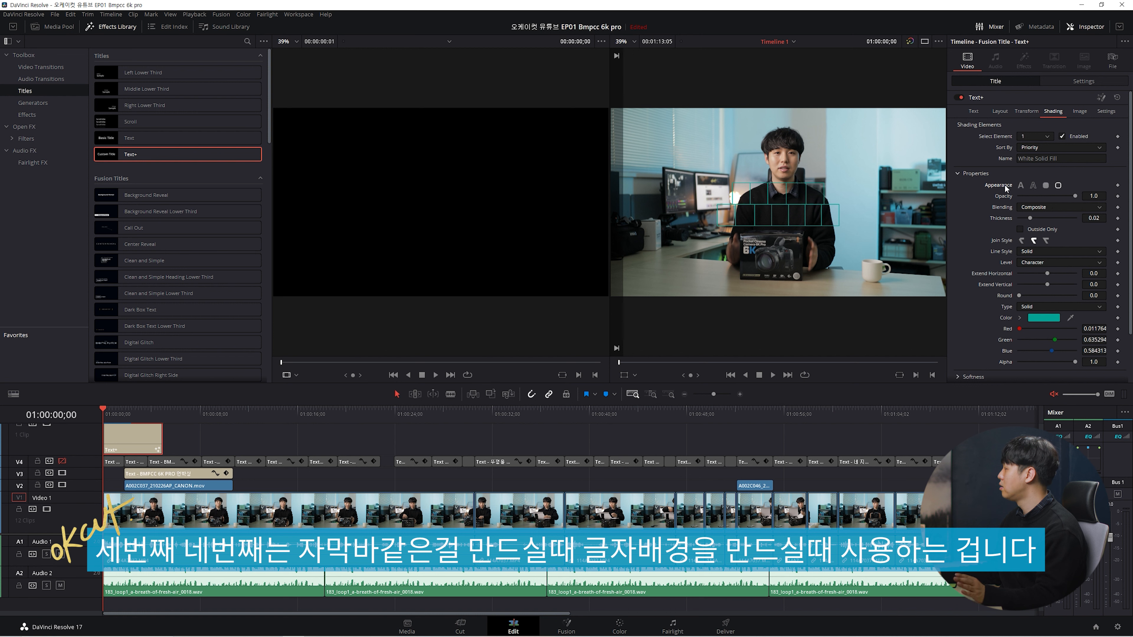
{"action": "left_click", "coordinate": [1021, 185]}
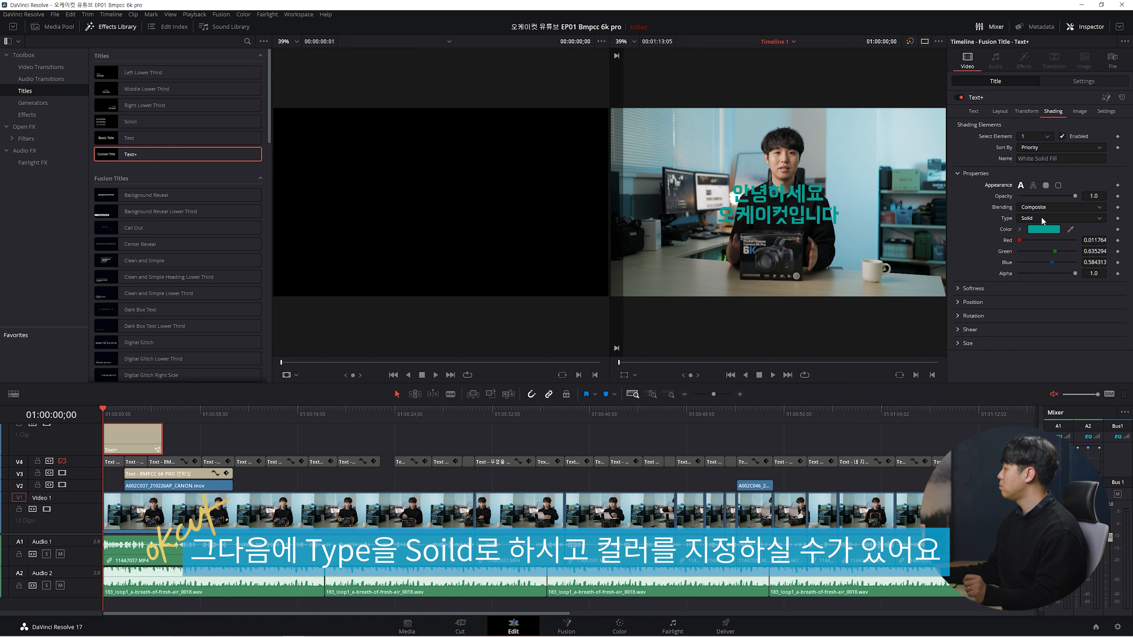
- Try a green fill color for the title text, and change the solid color to a deep cyan-blue
{"action": "left_click", "coordinate": [1042, 230]}
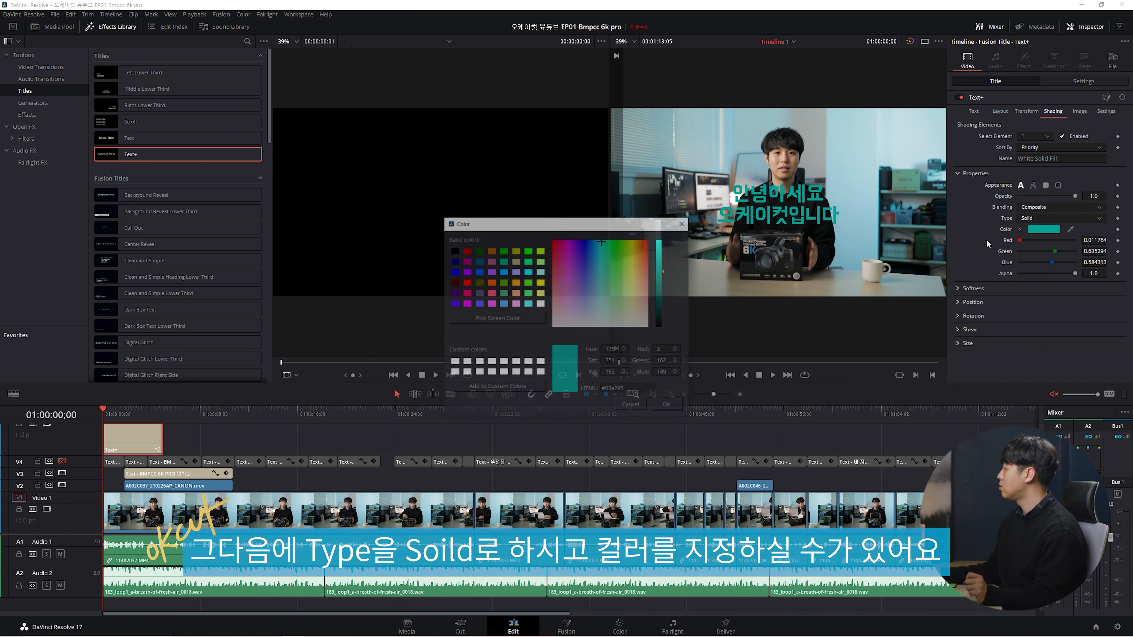
{"action": "left_click", "coordinate": [623, 259]}
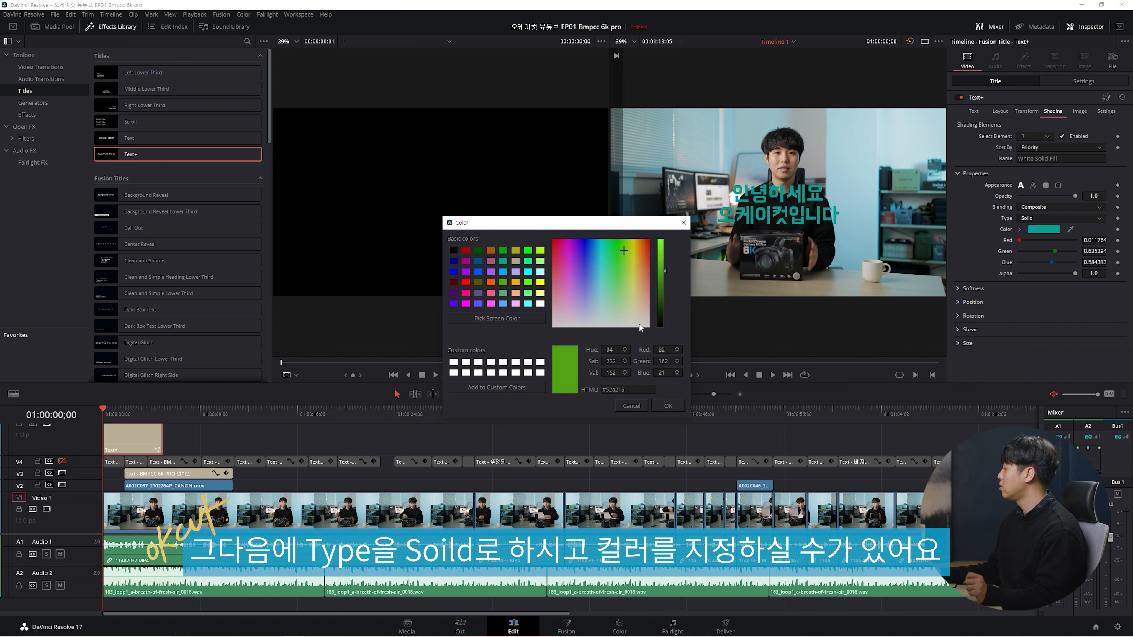
{"action": "left_click", "coordinate": [668, 406]}
{"action": "left_click", "coordinate": [1044, 231]}
{"action": "left_click", "coordinate": [589, 240]}
{"action": "left_click", "coordinate": [597, 241]}
{"action": "left_click", "coordinate": [668, 406]}
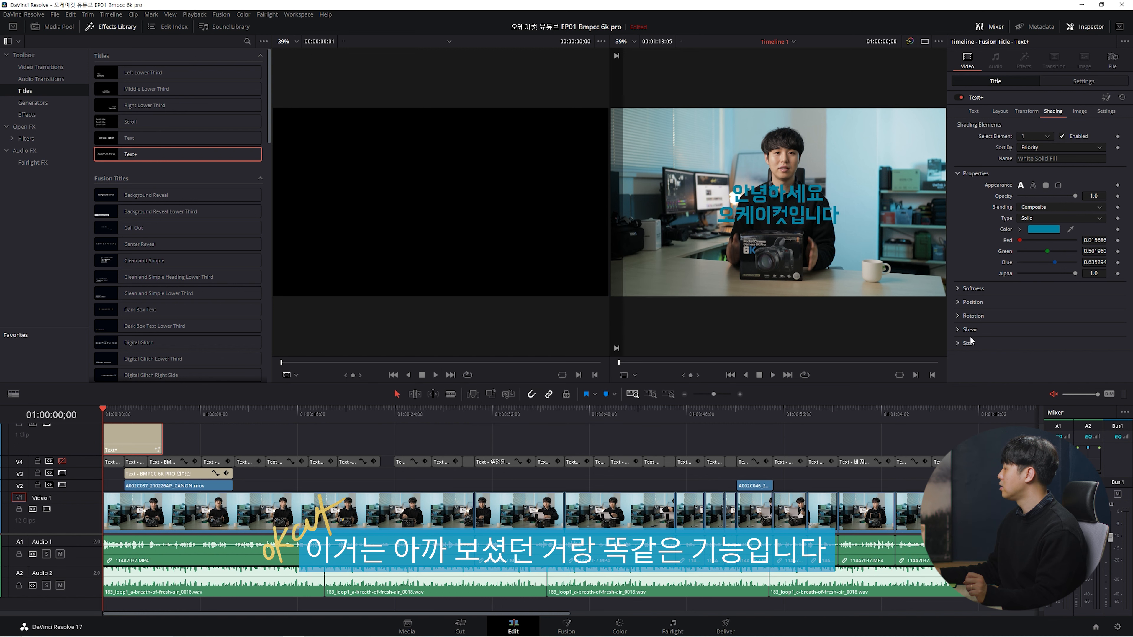
- Set the fill type of shading element 1 to Gradient and color the gradient's start stop dark teal
{"action": "left_click", "coordinate": [1046, 218]}
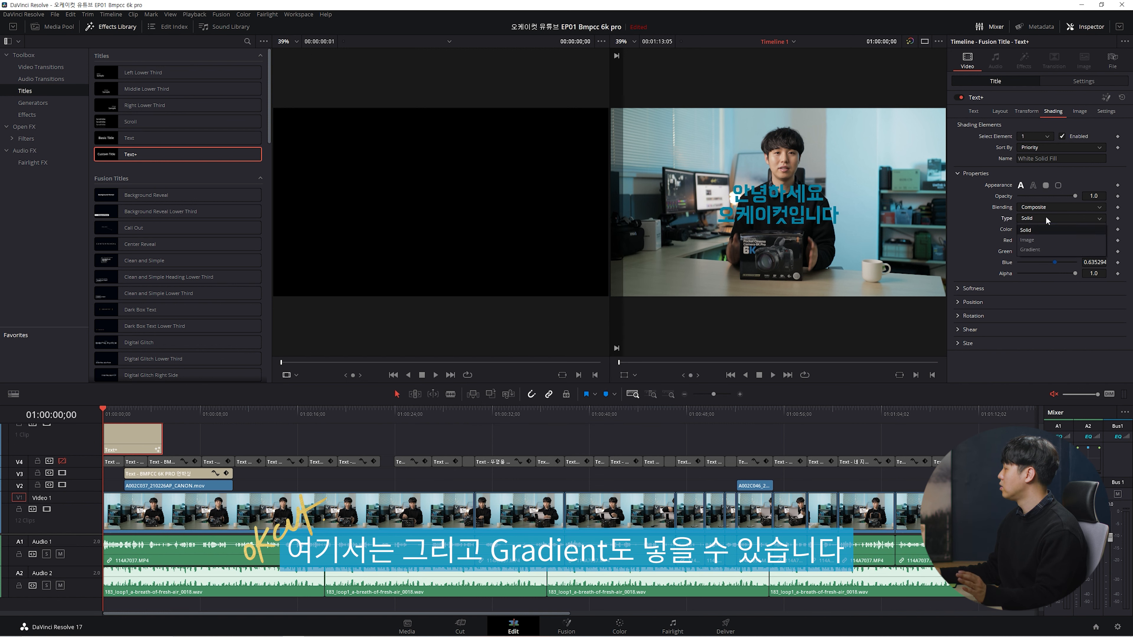
{"action": "left_click", "coordinate": [1042, 249]}
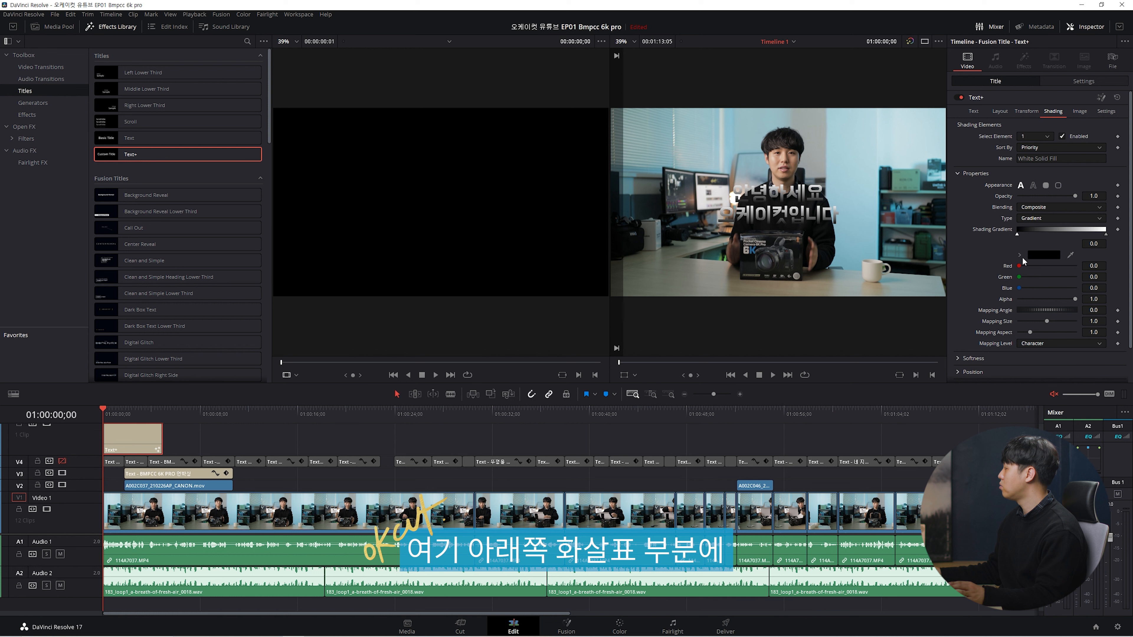
{"action": "left_click", "coordinate": [1046, 257]}
{"action": "left_click", "coordinate": [603, 261]}
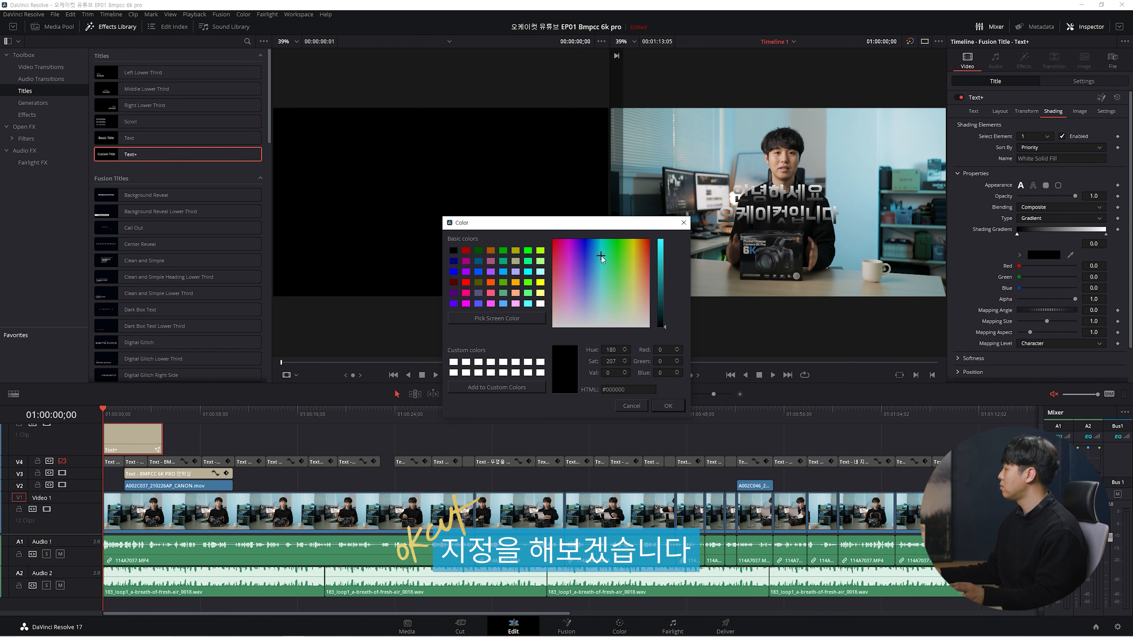
{"action": "left_click", "coordinate": [668, 405]}
- Color the end stop of the shading gradient bright cyan (#01e7e0)
{"action": "left_click", "coordinate": [1106, 234]}
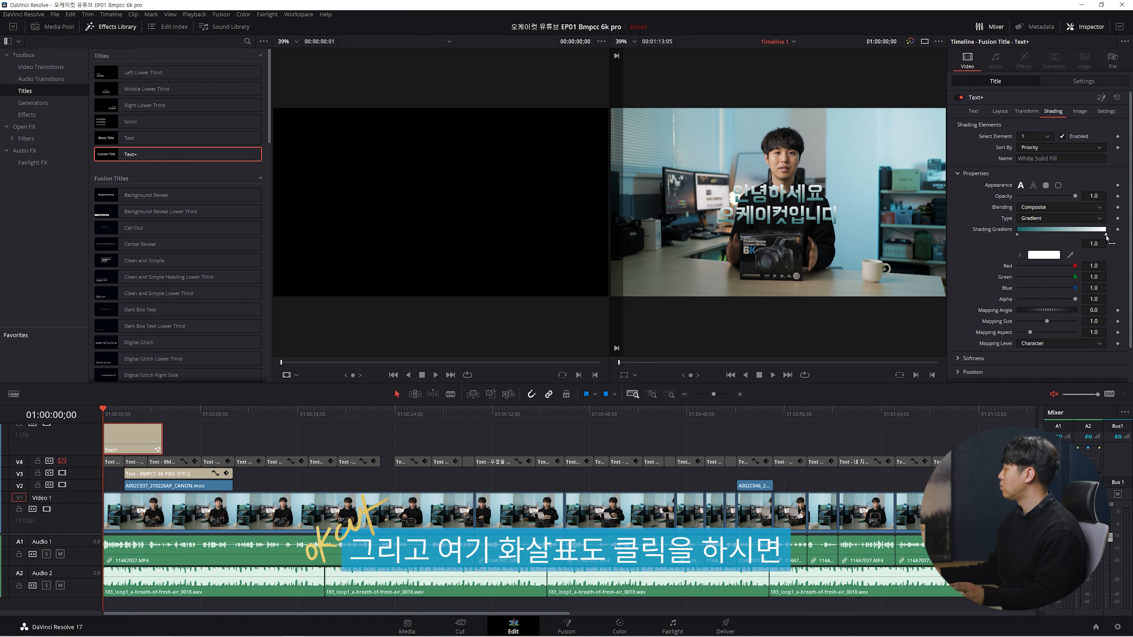
{"action": "left_click", "coordinate": [1044, 256]}
{"action": "left_click_drag", "start_coordinate": [598, 242], "coordinate": [663, 247]}
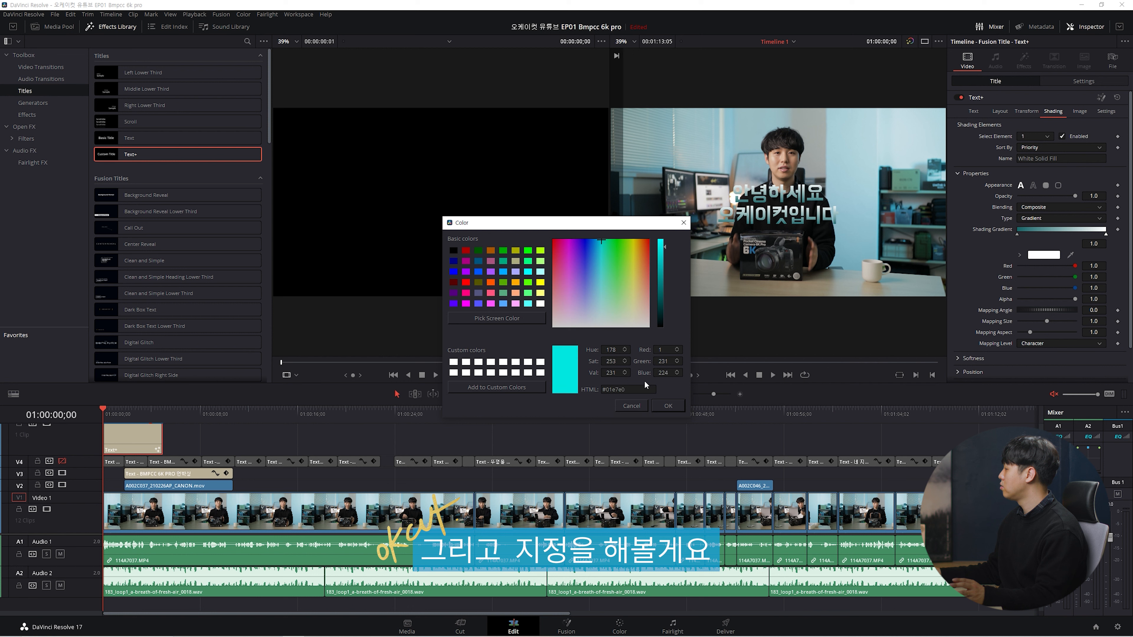
{"action": "left_click", "coordinate": [668, 406]}
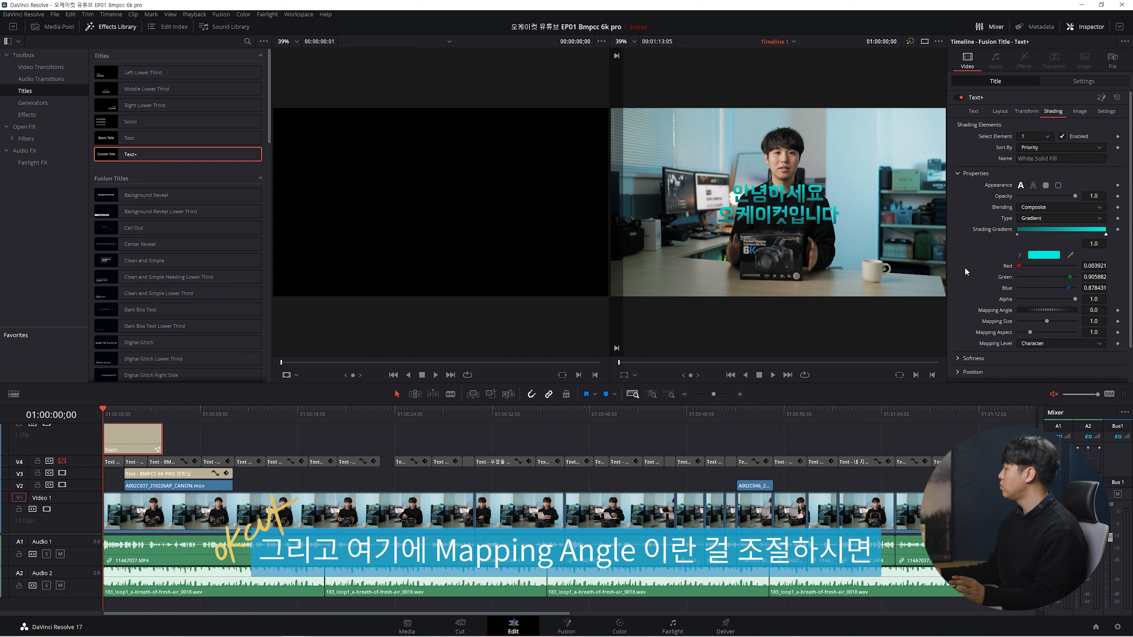
- Set the gradient's Mapping Angle to 44.3, try a Mapping Size of 2.0, and reduce the size to 0.535
{"action": "scroll", "coordinate": [964, 266], "scroll_direction": "down", "scroll_amount": 2}
{"action": "mouse_move", "coordinate": [1051, 284]}
{"action": "left_mouse_down"}
{"action": "mouse_move", "coordinate": [1040, 283]}
{"action": "mouse_move", "coordinate": [1065, 279]}
{"action": "left_mouse_up"}
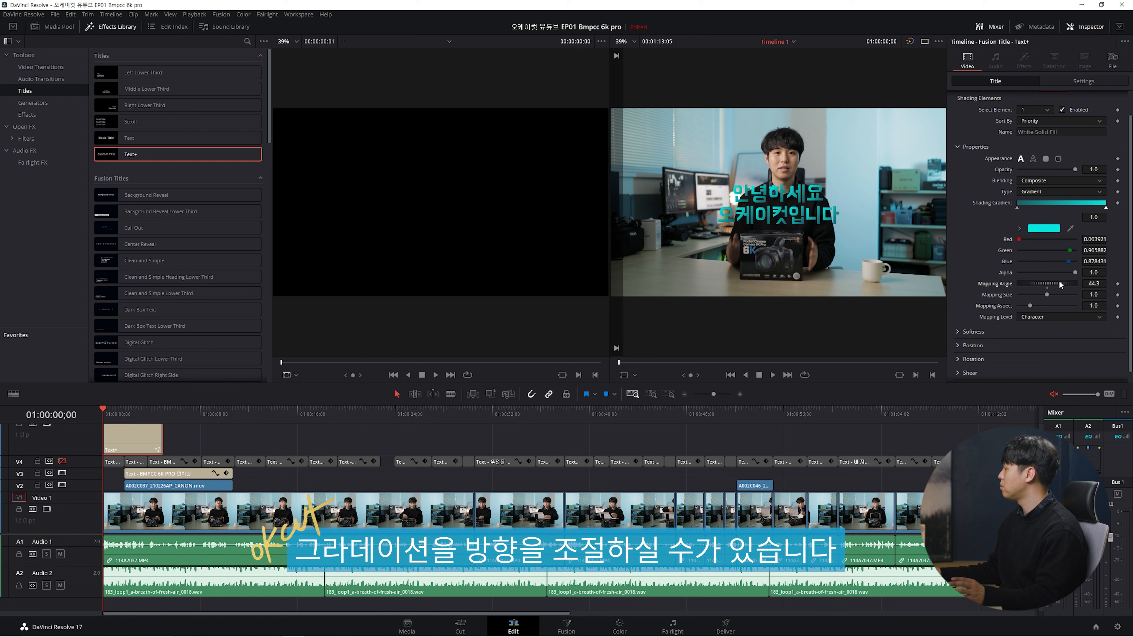
{"action": "left_click_drag", "start_coordinate": [1047, 294], "coordinate": [1078, 297]}
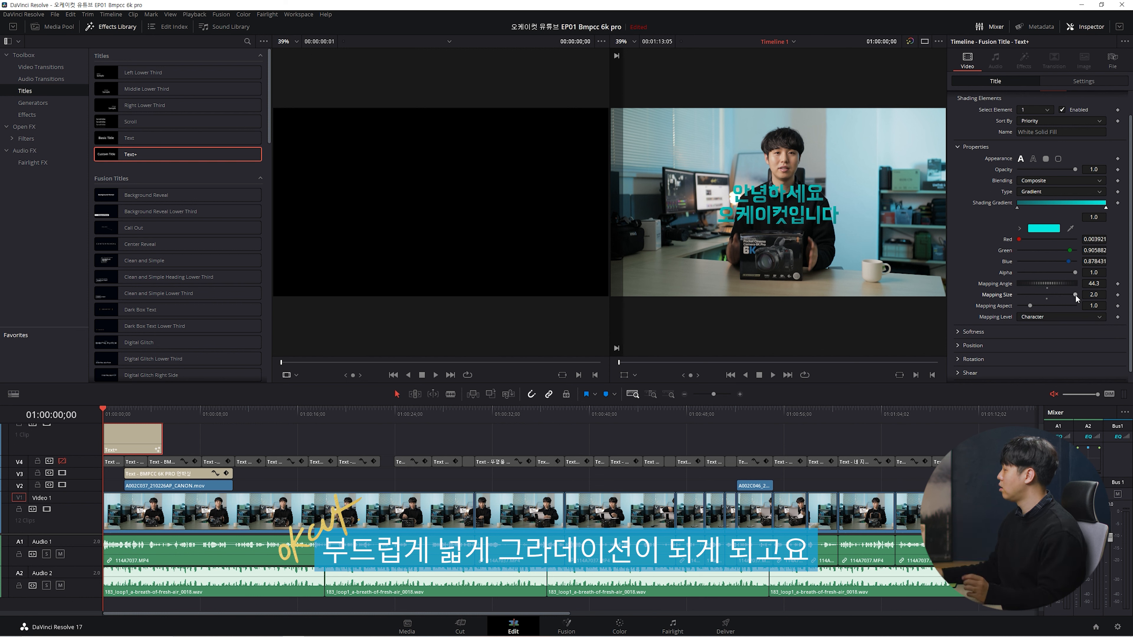
{"action": "mouse_move", "coordinate": [1076, 294]}
{"action": "left_mouse_down"}
{"action": "mouse_move", "coordinate": [993, 296]}
{"action": "mouse_move", "coordinate": [1036, 294]}
{"action": "left_mouse_up"}
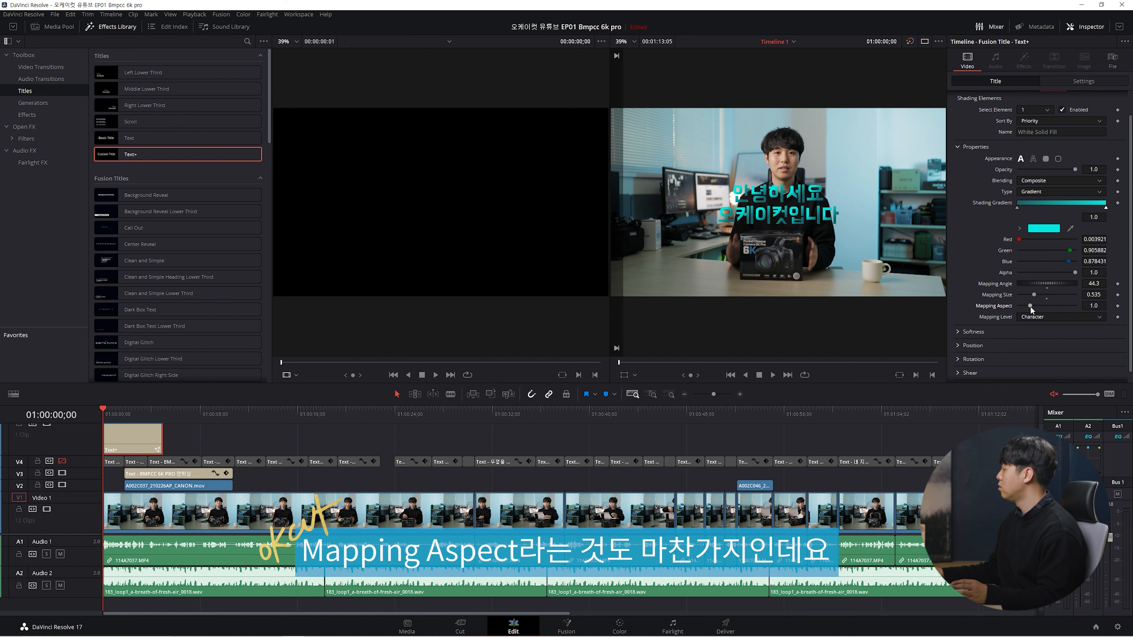
- Try Mapping Aspect values of 5.0 and 1.142 on the gradient, and reset the aspect to 1.0
{"action": "left_click_drag", "start_coordinate": [1031, 305], "coordinate": [1069, 306]}
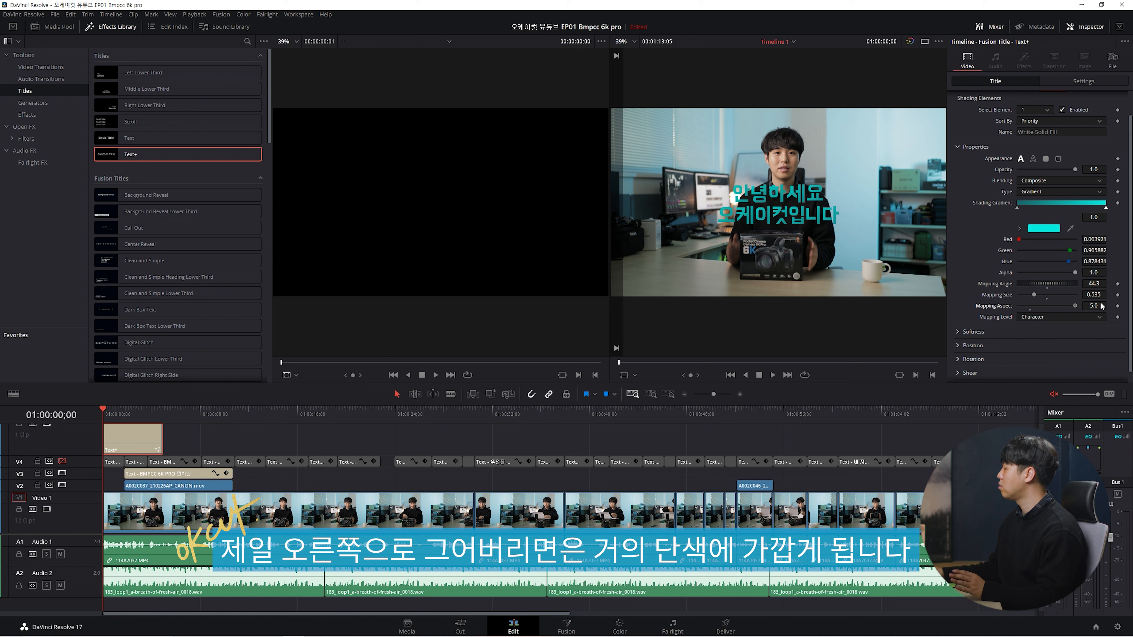
{"action": "mouse_move", "coordinate": [1075, 305]}
{"action": "left_mouse_down"}
{"action": "mouse_move", "coordinate": [1017, 308]}
{"action": "mouse_move", "coordinate": [1033, 308]}
{"action": "left_mouse_up"}
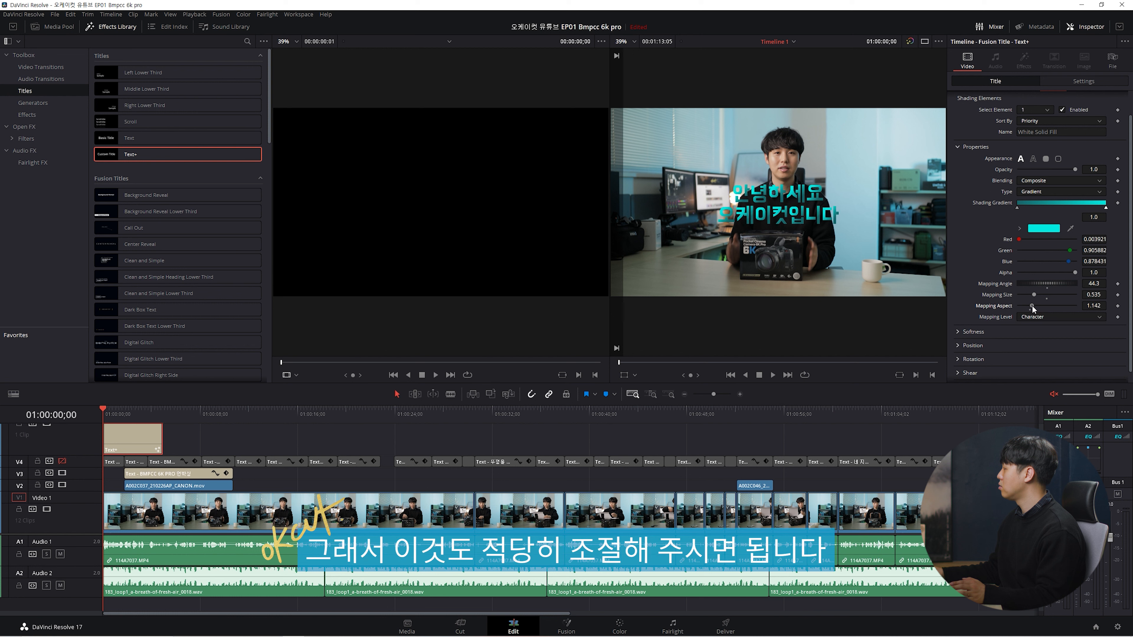
{"action": "double_click", "coordinate": [1031, 310]}
- In single-viewer mode, compare the Text and Line mapping levels, return to Character, and set the gradient's Mapping Aspect to 0.787
{"action": "left_click", "coordinate": [924, 42]}
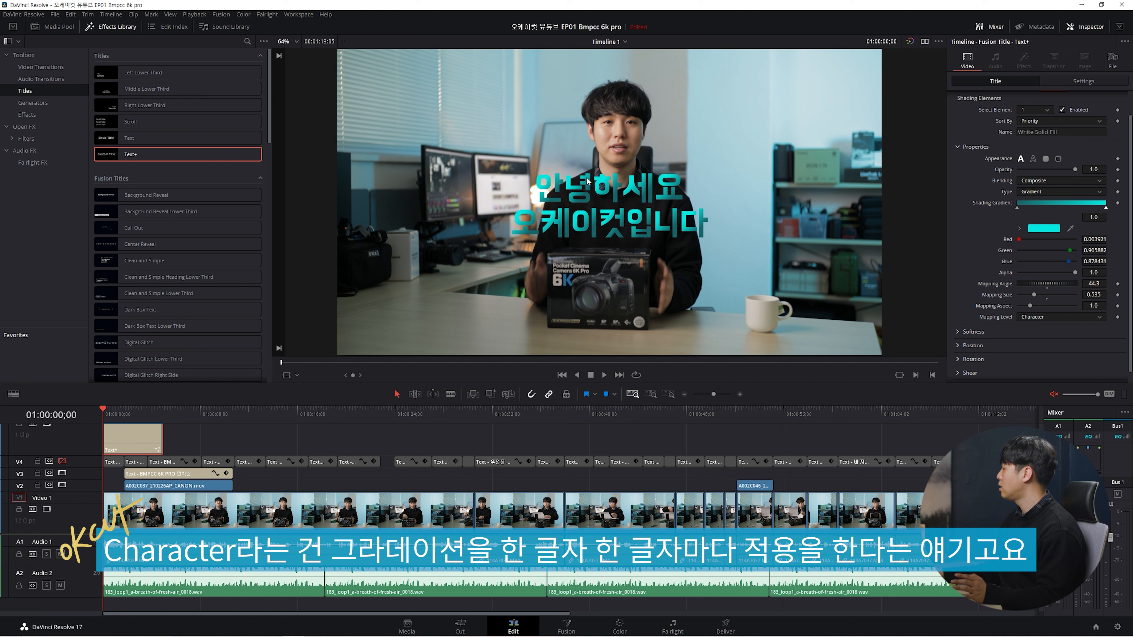
{"action": "left_click", "coordinate": [1032, 320]}
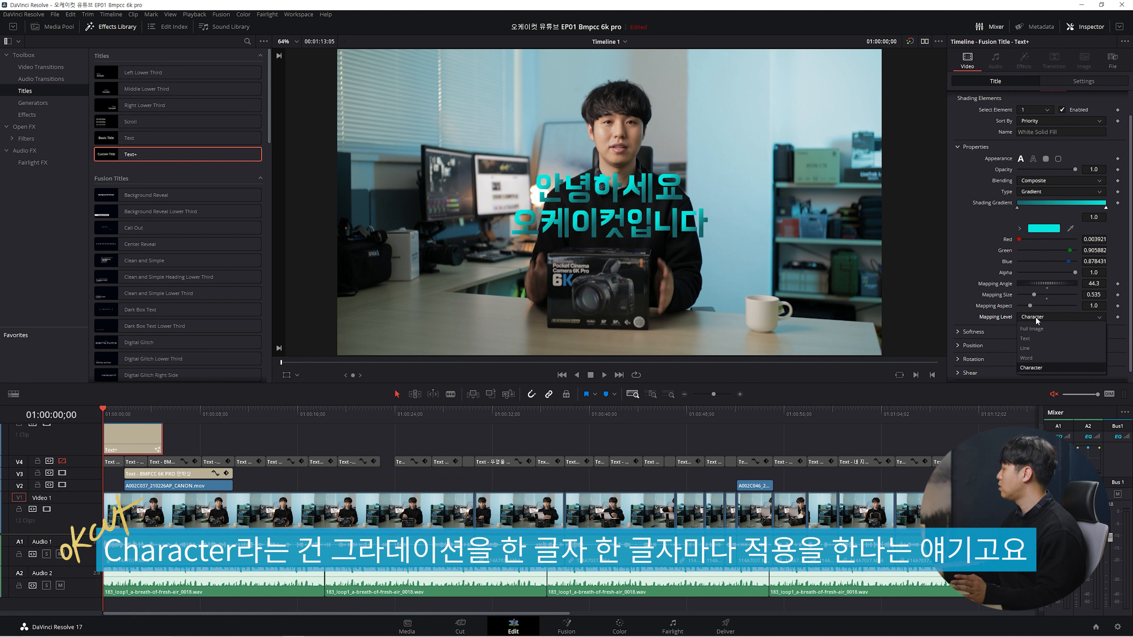
{"action": "left_click", "coordinate": [1021, 341]}
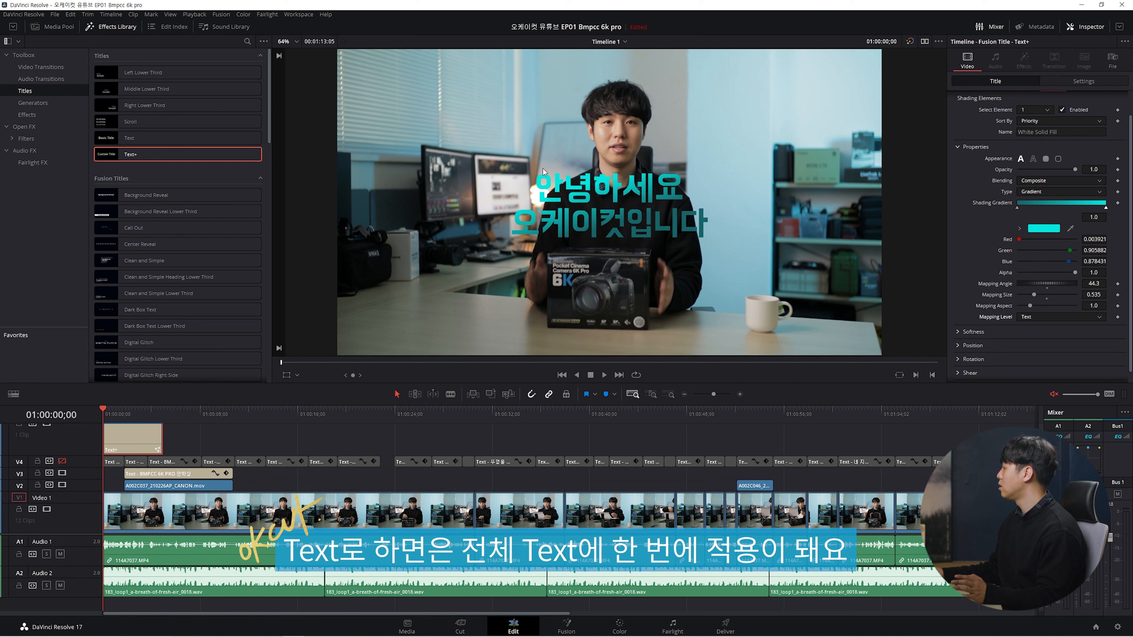
{"action": "left_click", "coordinate": [1030, 317]}
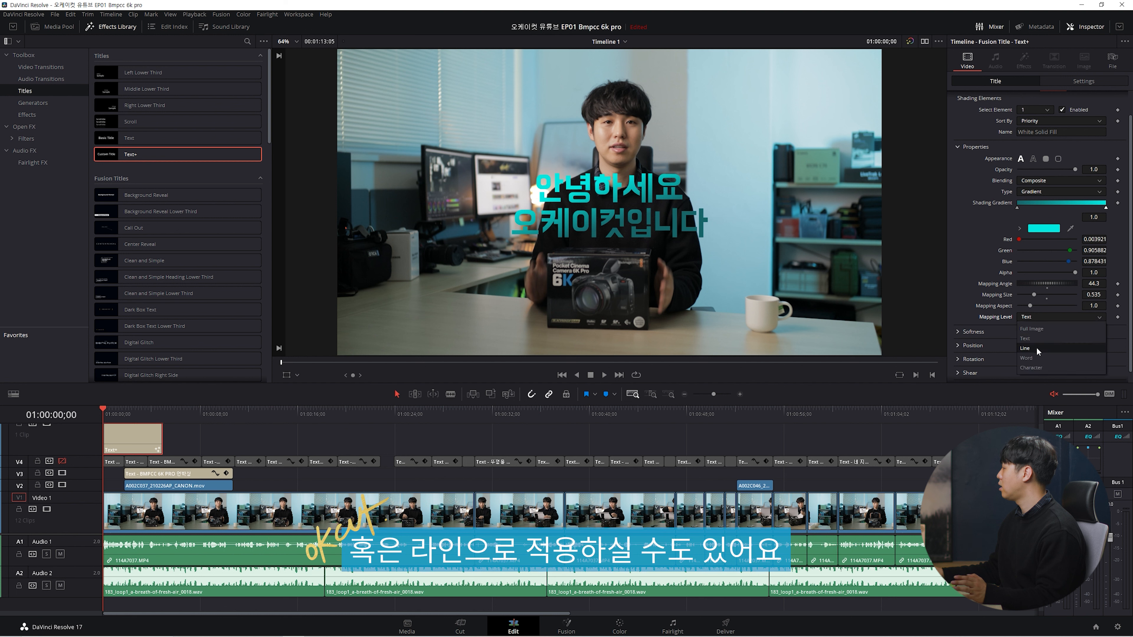
{"action": "left_click", "coordinate": [1026, 333]}
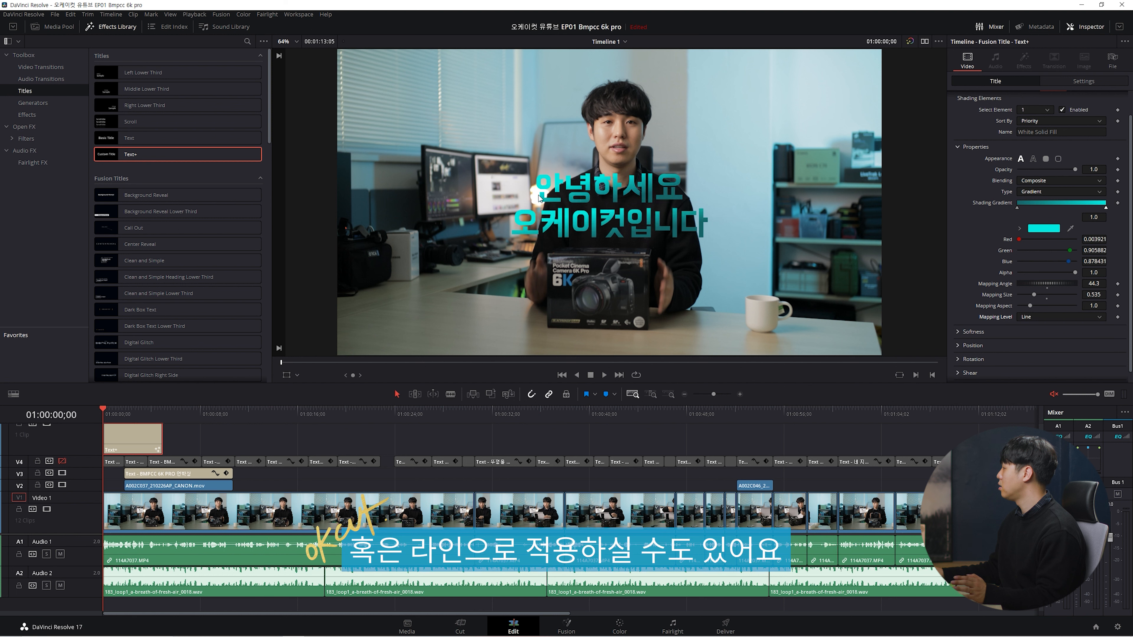
{"action": "left_click", "coordinate": [1040, 318]}
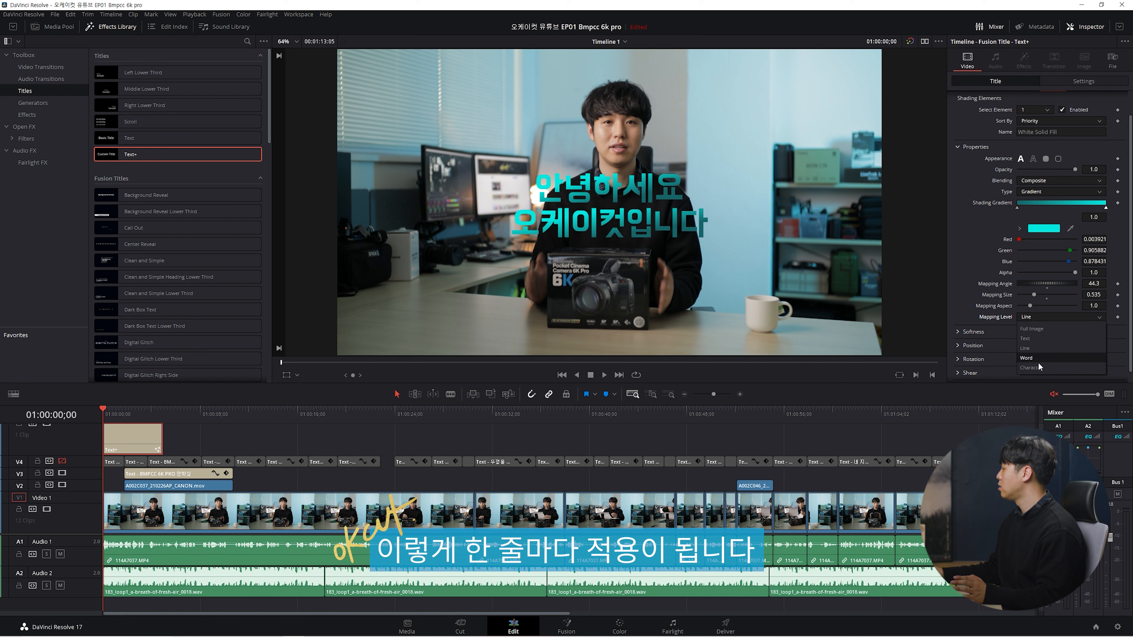
{"action": "left_click", "coordinate": [1034, 368]}
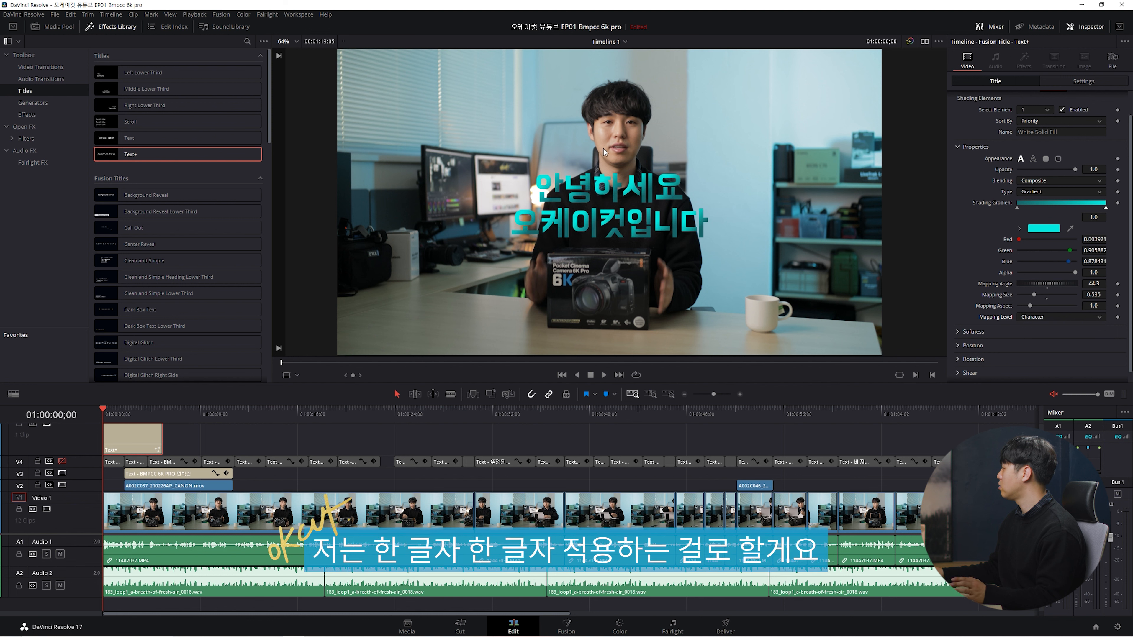
{"action": "left_click_drag", "start_coordinate": [1031, 306], "coordinate": [1026, 307]}
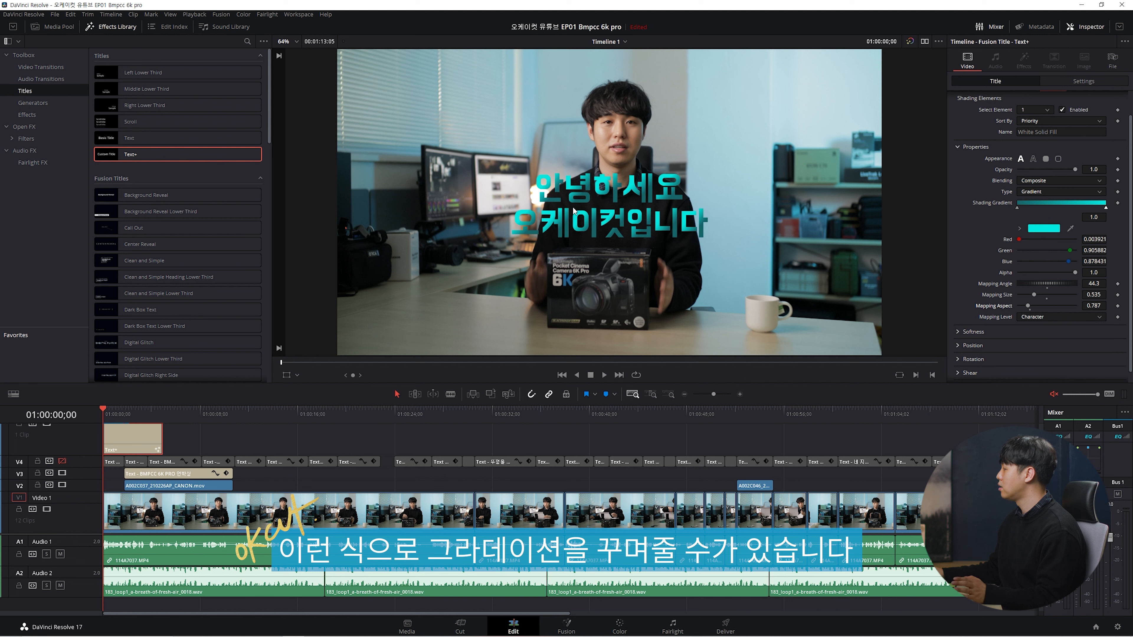
- Enable shading element 2, try the text fill appearance on it, and return to the outline appearance
{"action": "scroll", "coordinate": [968, 331], "scroll_direction": "up", "scroll_amount": 1}
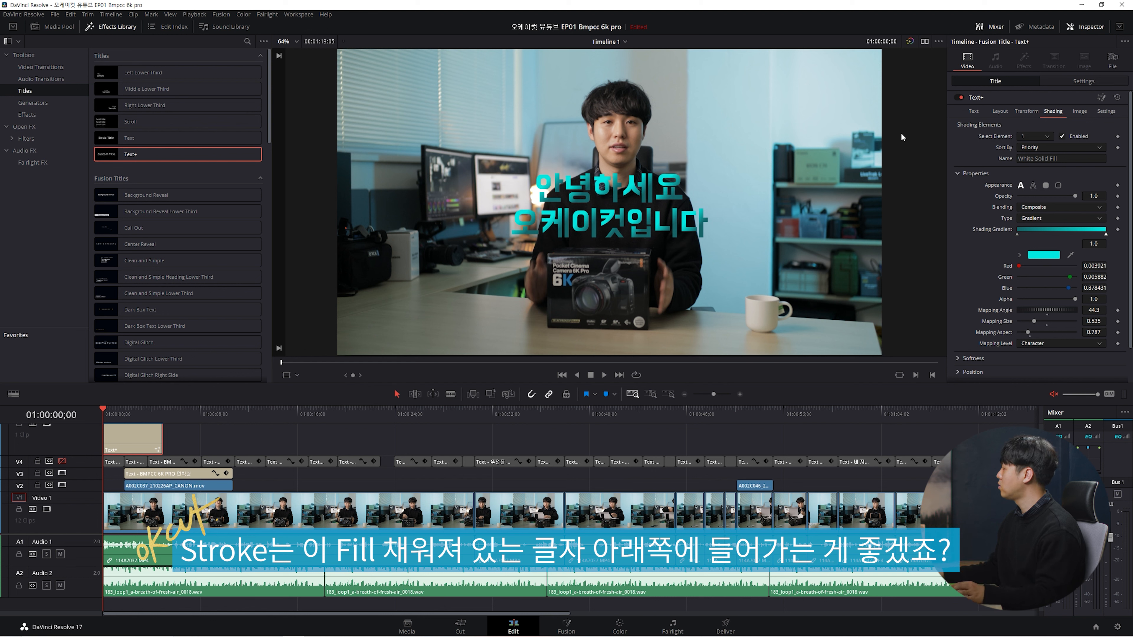
{"action": "left_click", "coordinate": [1034, 136]}
{"action": "left_click", "coordinate": [1033, 158]}
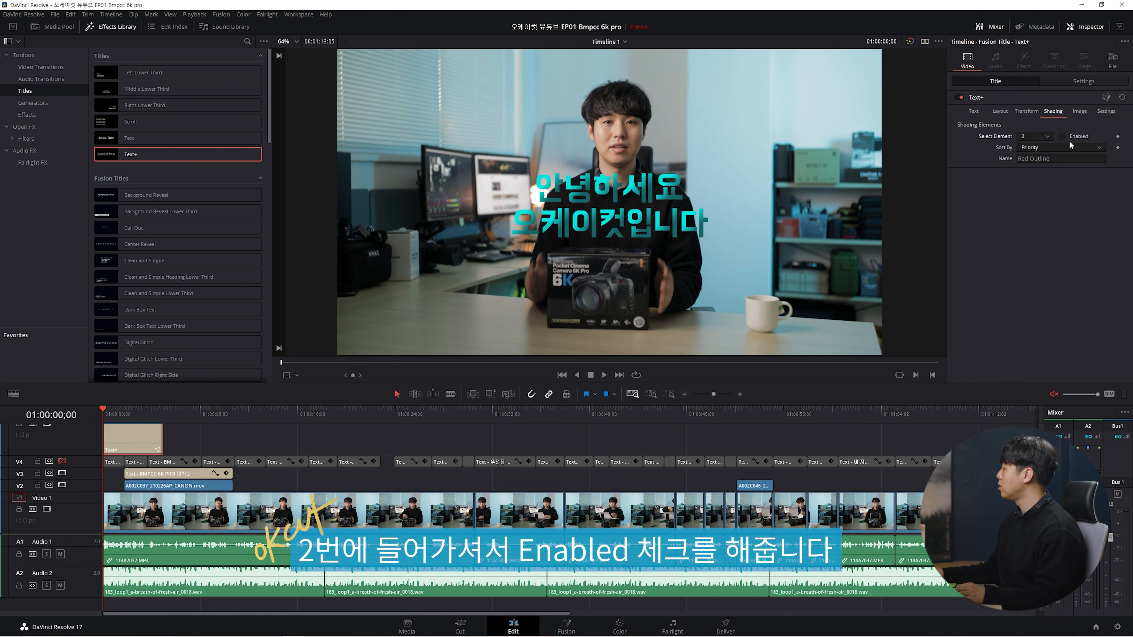
{"action": "left_click", "coordinate": [1062, 136]}
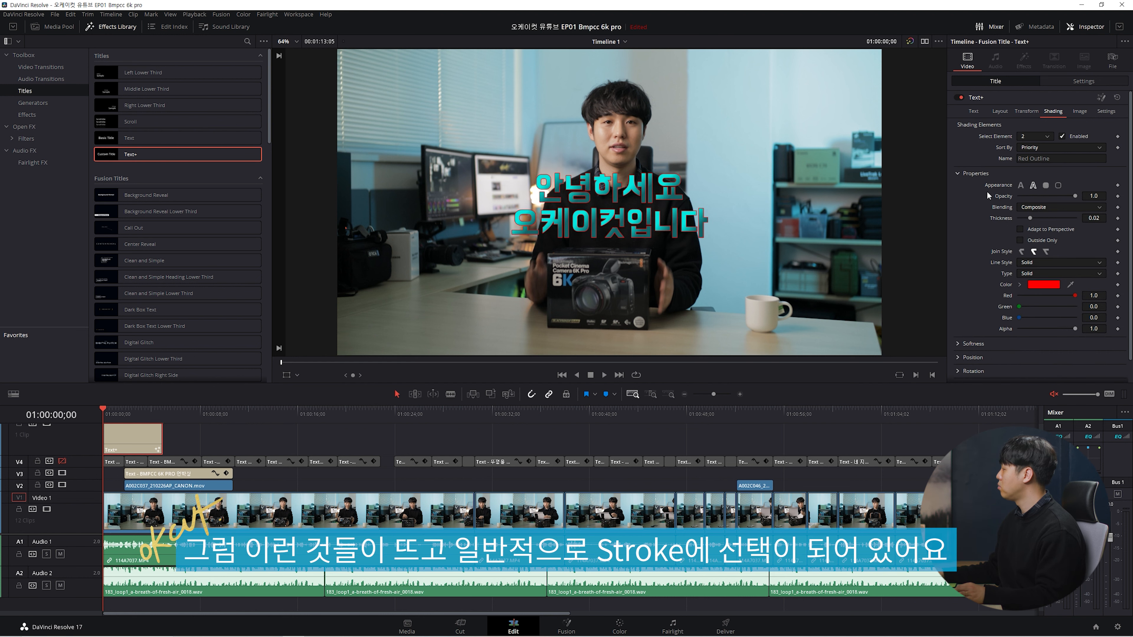
{"action": "left_click", "coordinate": [1032, 184]}
{"action": "left_click", "coordinate": [1022, 186]}
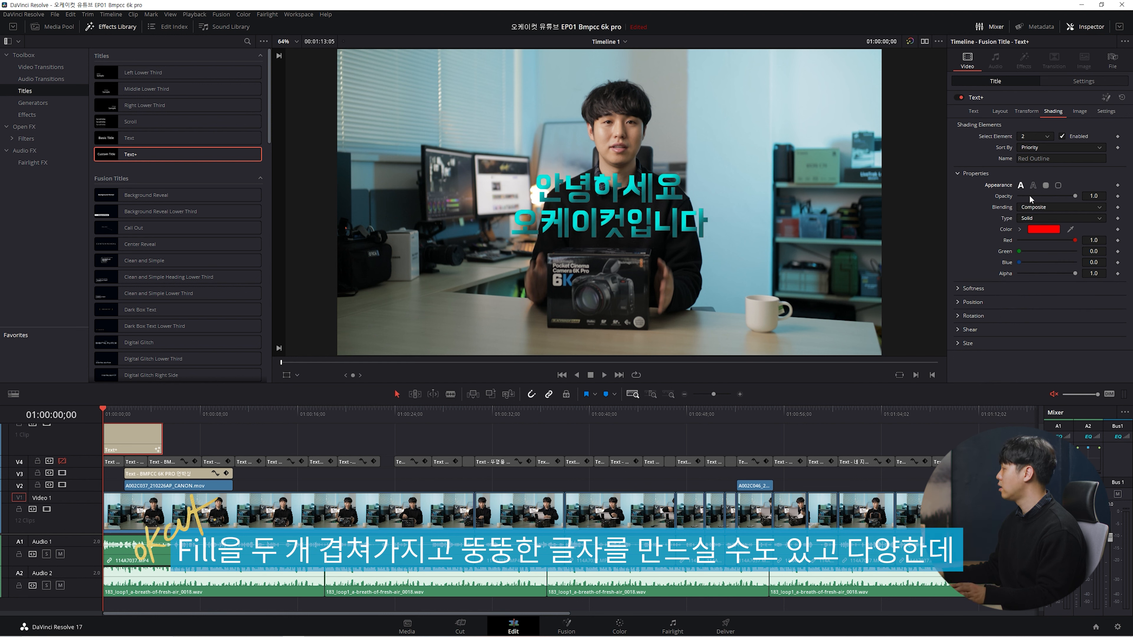
{"action": "left_click", "coordinate": [1033, 186]}
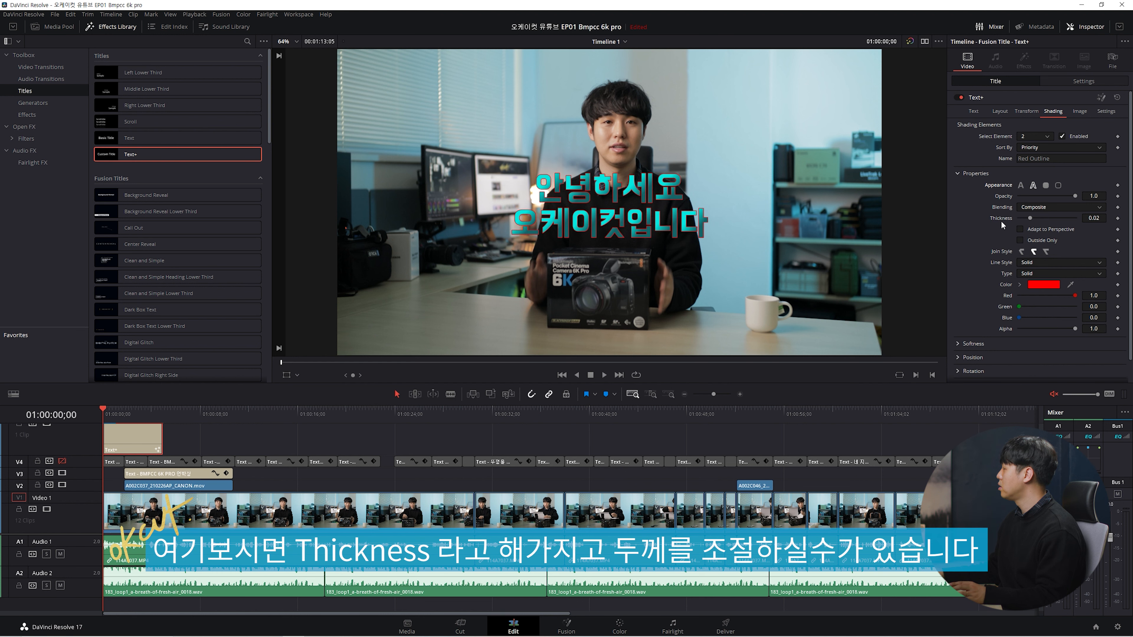
- Thicken the red outline, turn on Adapt to Perspective, and fine-tune the thickness to 0.0677
{"action": "left_click_drag", "start_coordinate": [1032, 218], "coordinate": [1066, 217]}
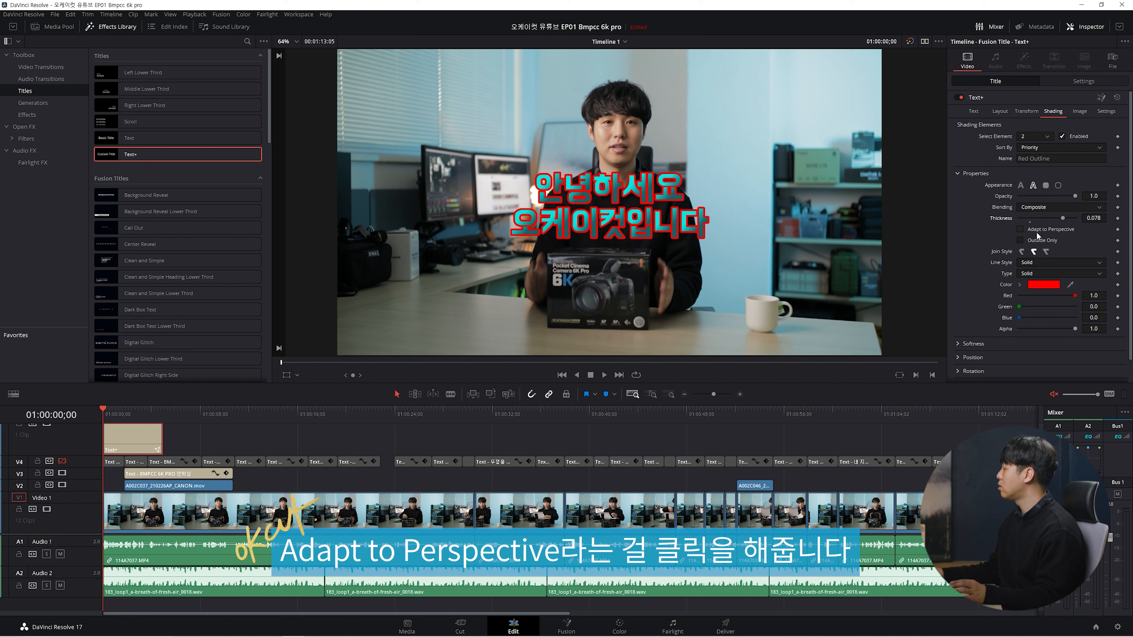
{"action": "left_click", "coordinate": [1020, 229]}
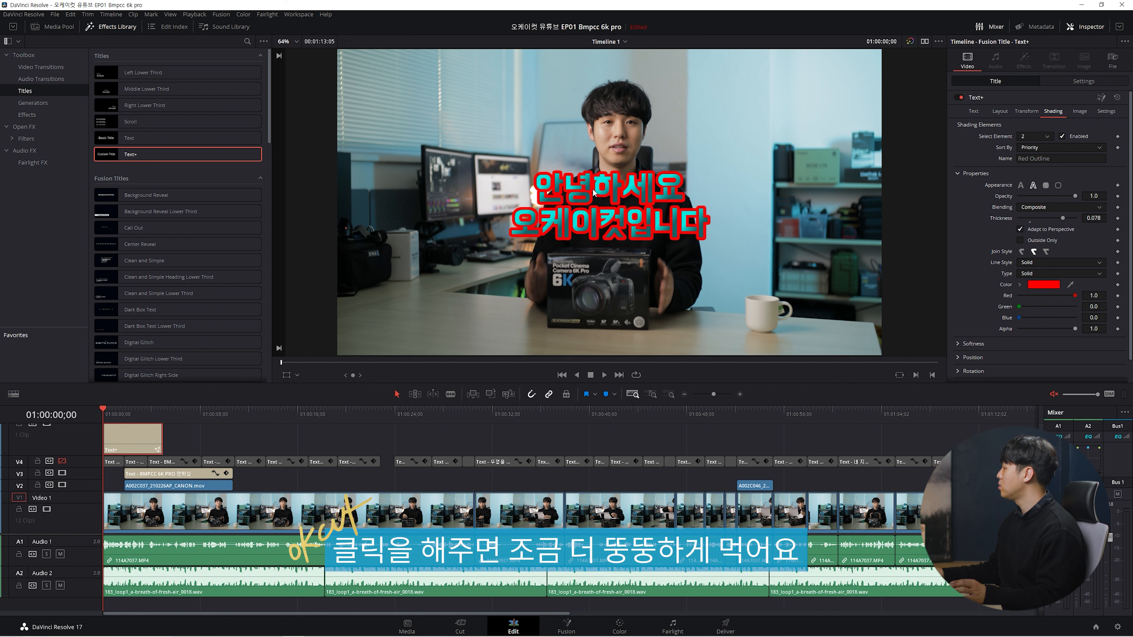
{"action": "mouse_move", "coordinate": [1063, 217]}
{"action": "left_mouse_down"}
{"action": "mouse_move", "coordinate": [1033, 218]}
{"action": "mouse_move", "coordinate": [1058, 222]}
{"action": "left_mouse_up"}
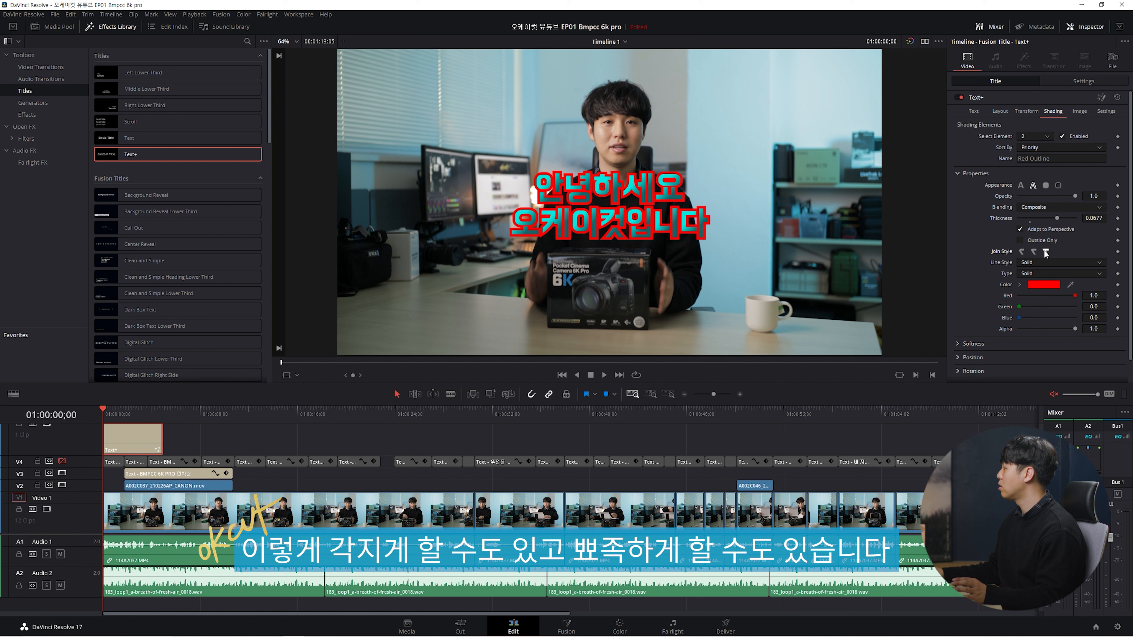
- Switch the red outline to the rounded join style, apply the Dash line style, and reduce its thickness to 0.0291
{"action": "left_click", "coordinate": [1034, 252]}
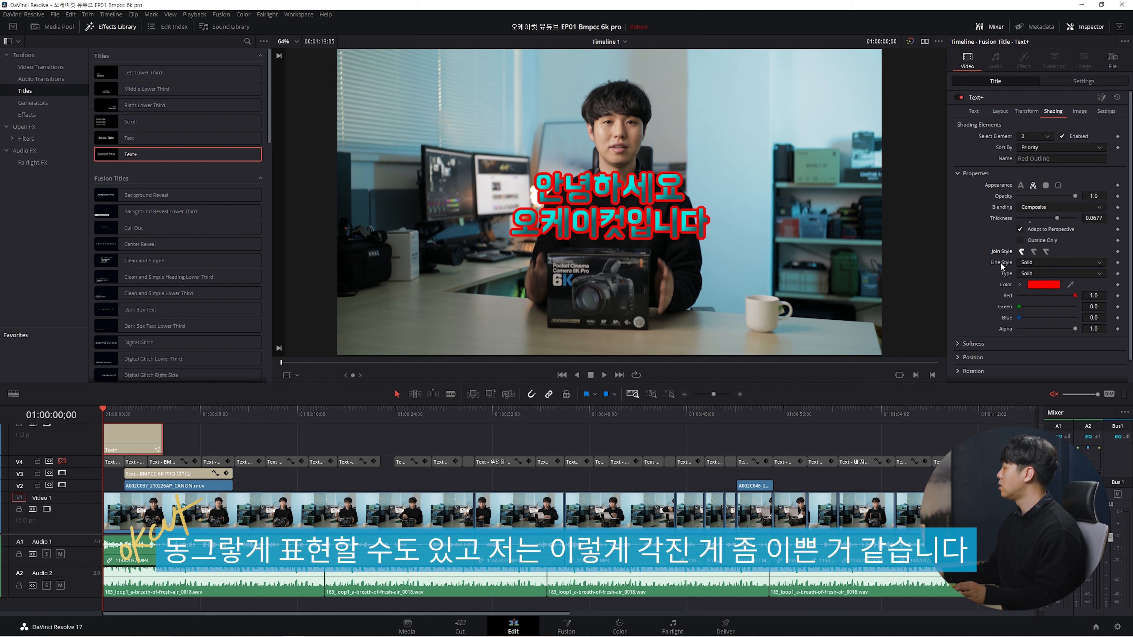
{"action": "left_click", "coordinate": [1037, 263]}
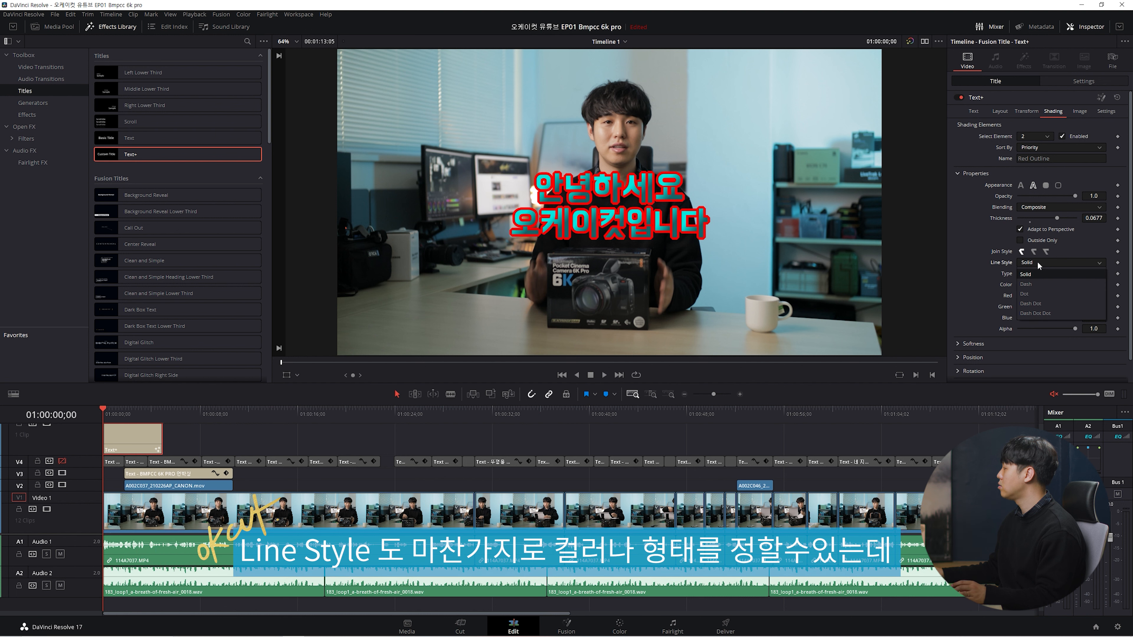
{"action": "left_click", "coordinate": [1033, 285]}
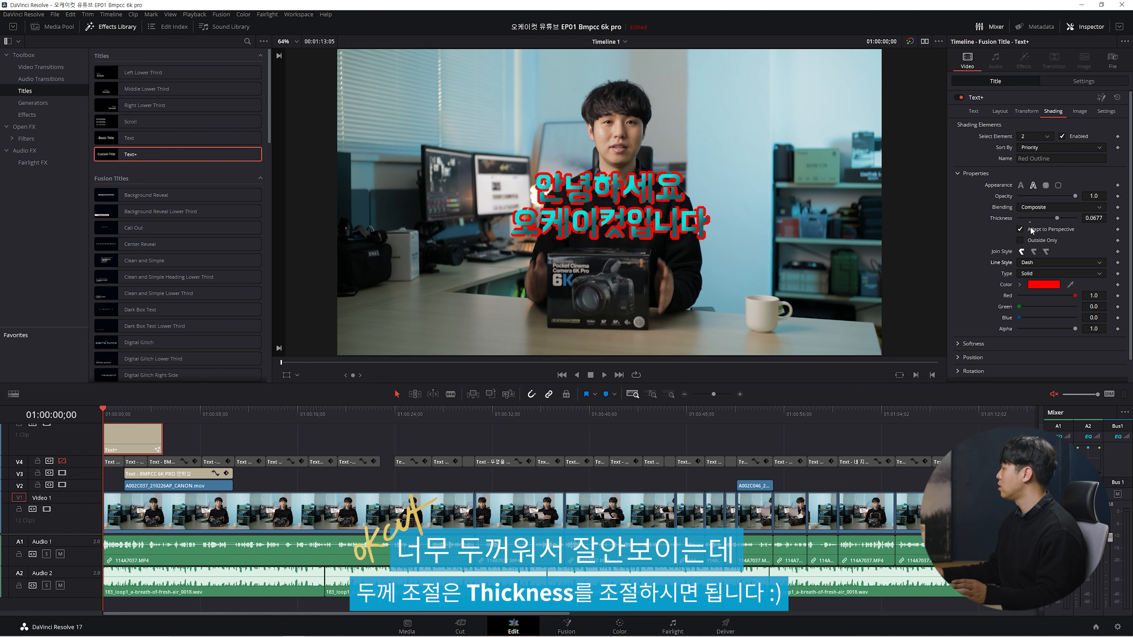
{"action": "left_click_drag", "start_coordinate": [1058, 219], "coordinate": [1036, 223]}
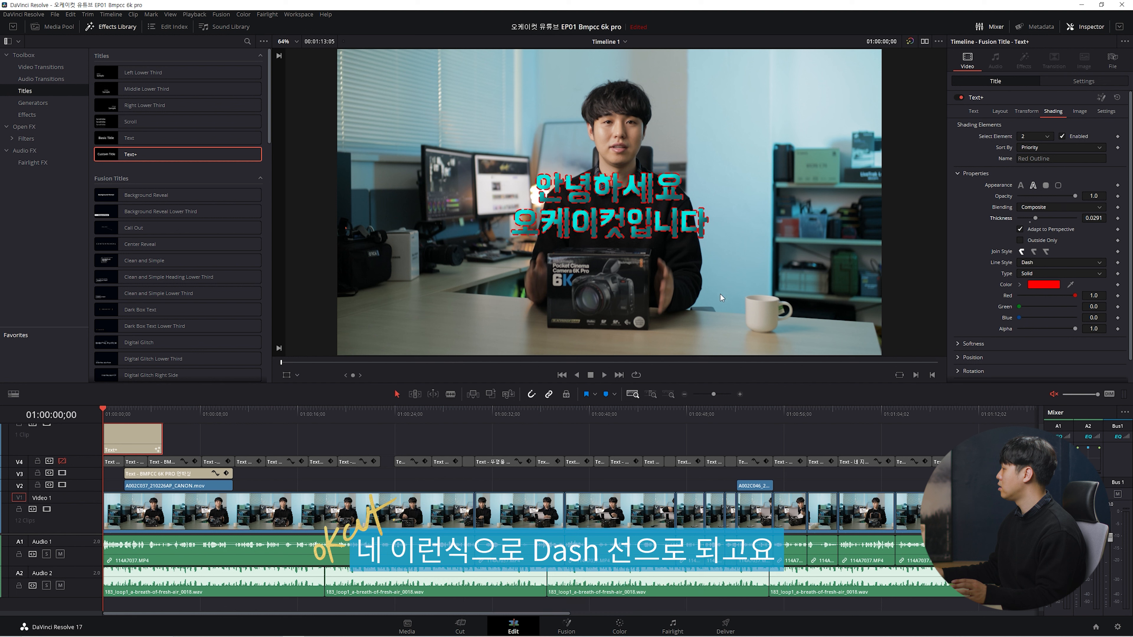
- Try the Dot, Dash Dot and Dash Dot Dot line styles on the outline, then return it to Solid
{"action": "left_click", "coordinate": [1053, 262]}
{"action": "left_click", "coordinate": [1039, 295]}
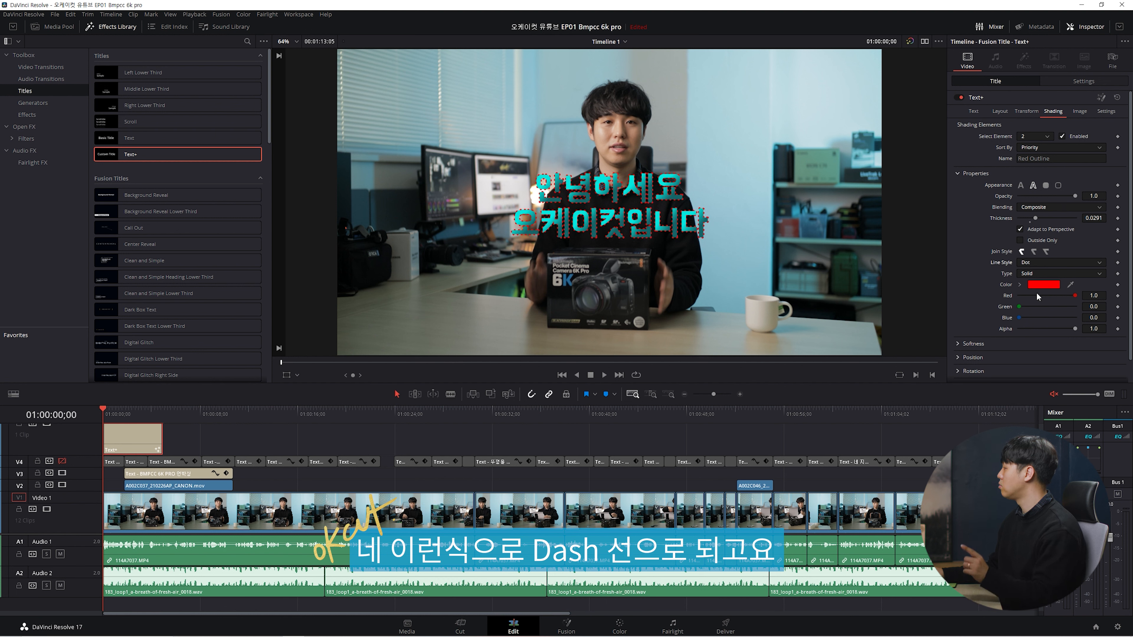
{"action": "left_click", "coordinate": [1042, 263]}
{"action": "key", "text": "Down"}
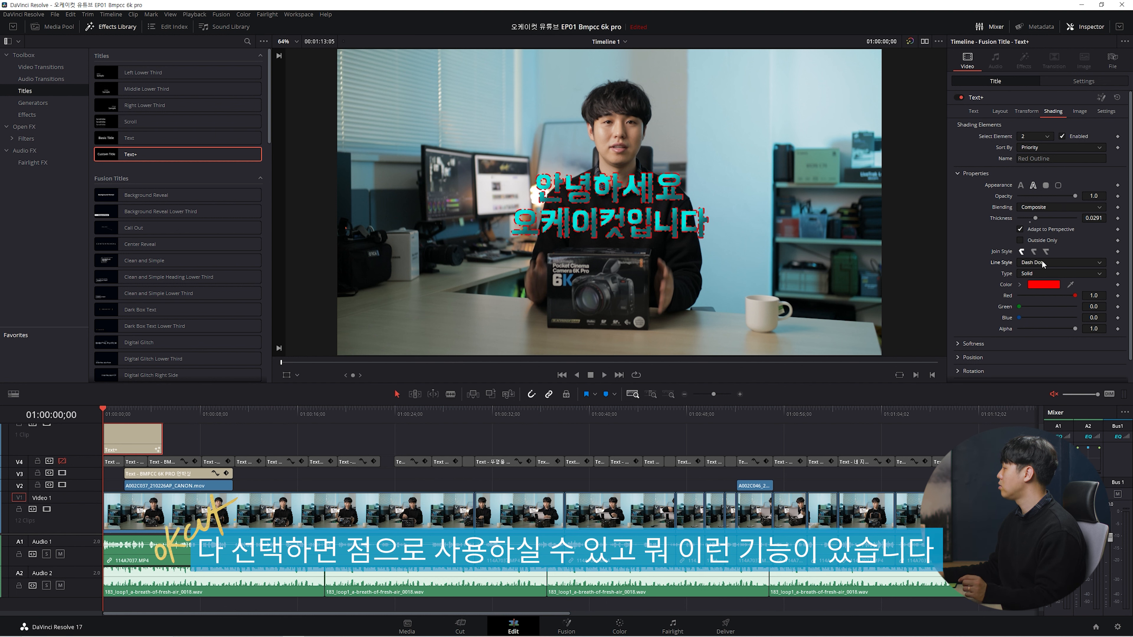
{"action": "left_click", "coordinate": [1040, 314]}
{"action": "left_click", "coordinate": [1035, 265]}
{"action": "left_click", "coordinate": [1035, 268]}
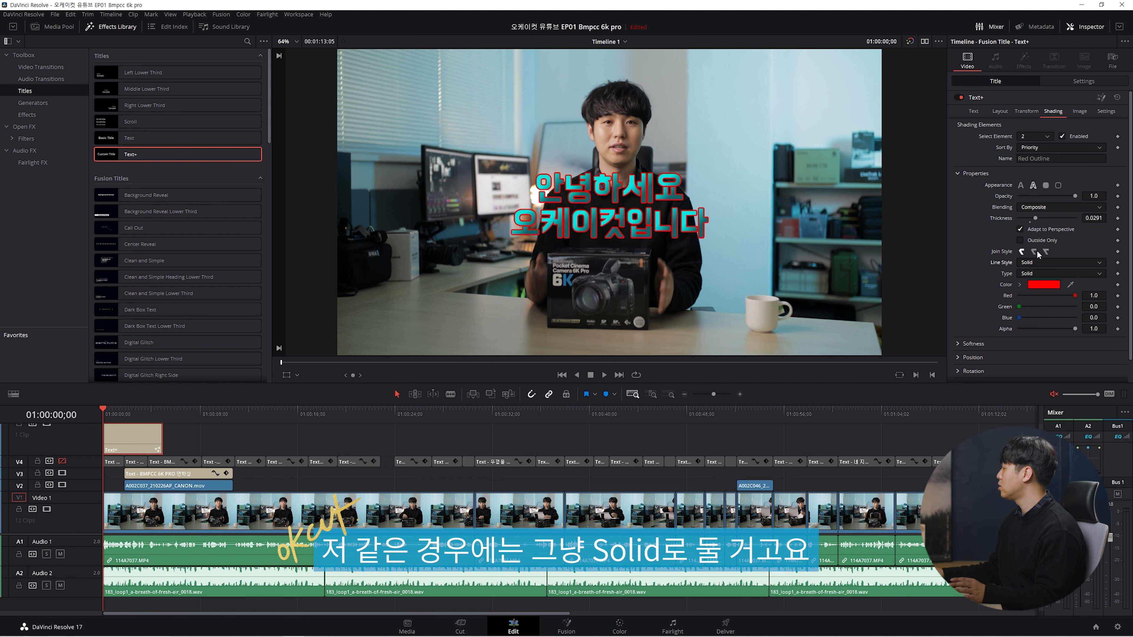
- Try the Gradient type on the outline and return the type to Solid
{"action": "left_click", "coordinate": [1039, 273]}
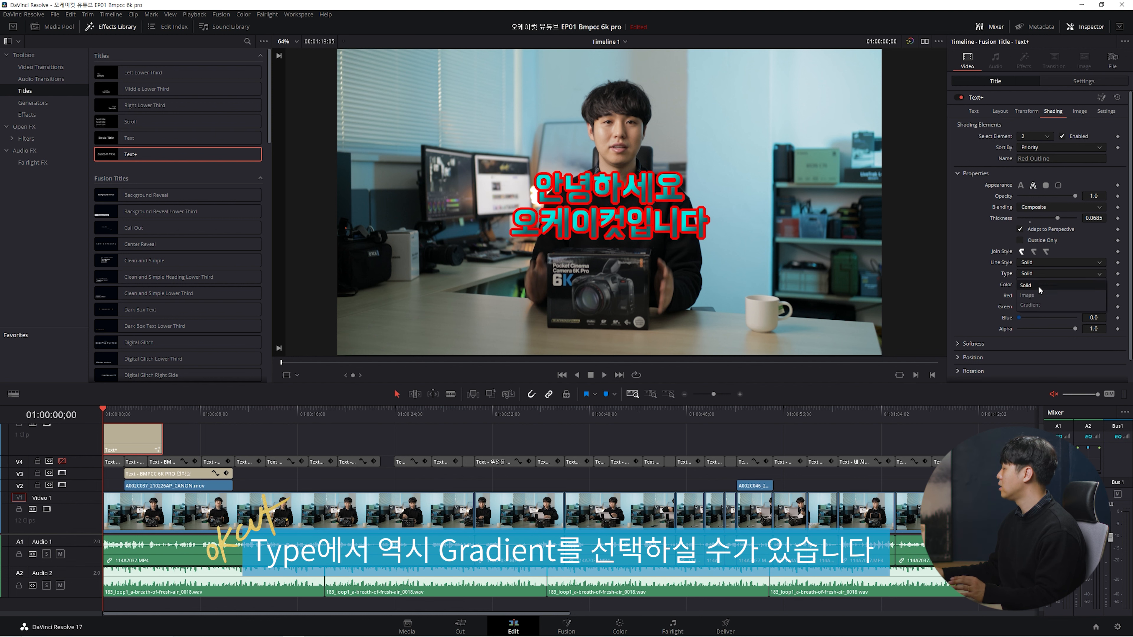
{"action": "left_click", "coordinate": [1036, 312]}
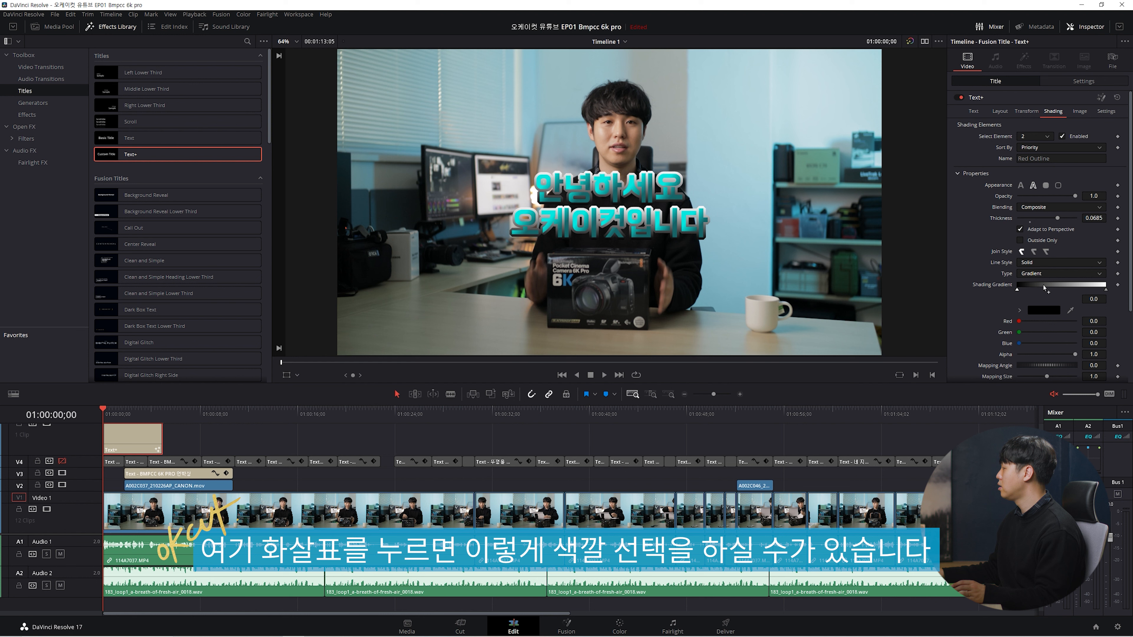
{"action": "left_click", "coordinate": [1043, 272]}
{"action": "left_click", "coordinate": [1041, 285]}
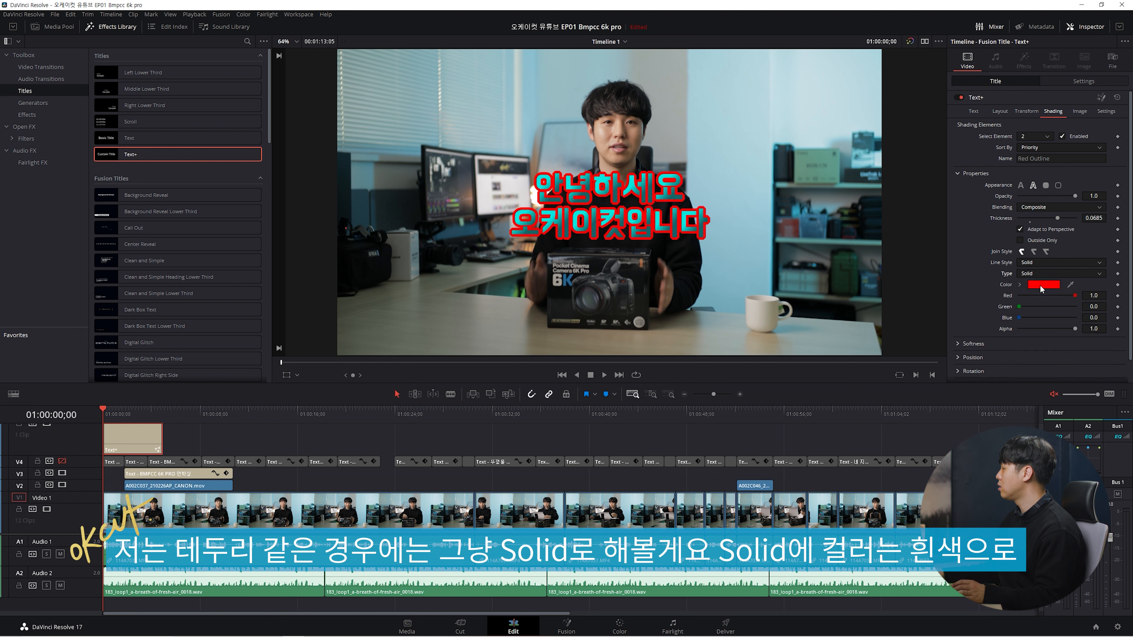
- Change the outline colour of shading element 2 to white
{"action": "left_click", "coordinate": [1043, 285]}
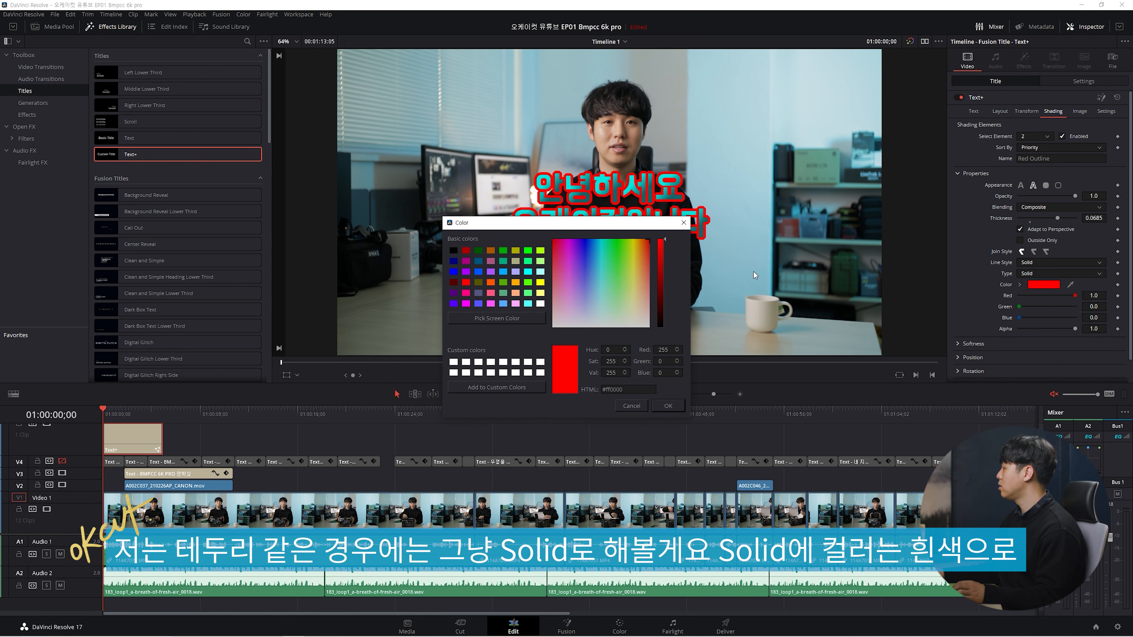
{"action": "left_click_drag", "start_coordinate": [614, 275], "coordinate": [676, 373]}
{"action": "left_click", "coordinate": [666, 406]}
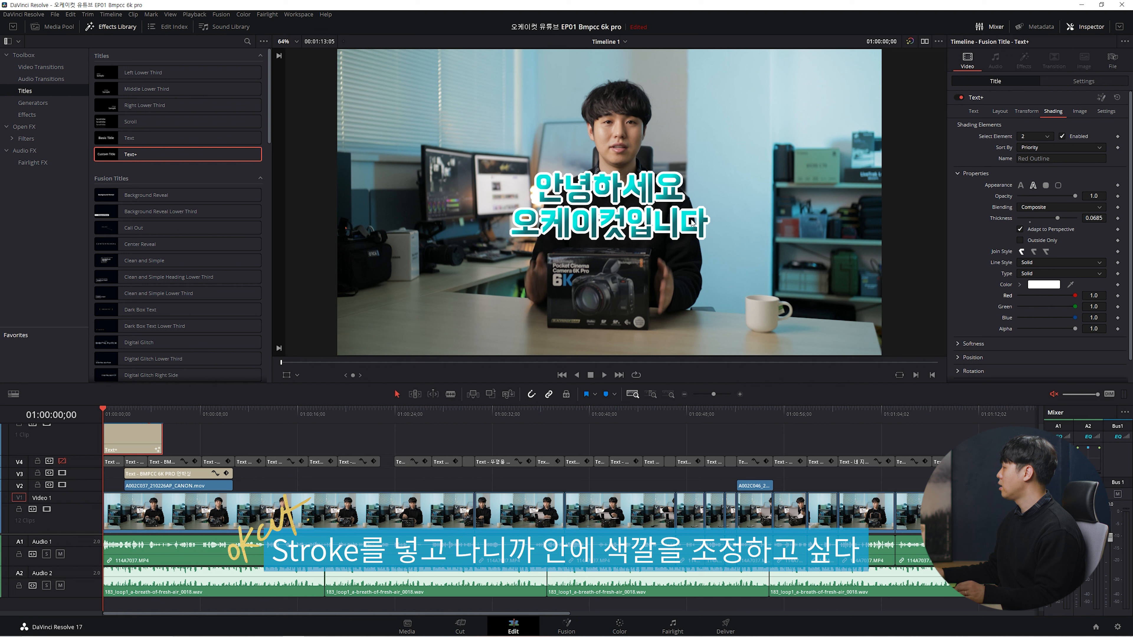
- Recolour the gradient fill of shading element 1 in blue, then reselect shading element 2
{"action": "left_click", "coordinate": [1033, 135]}
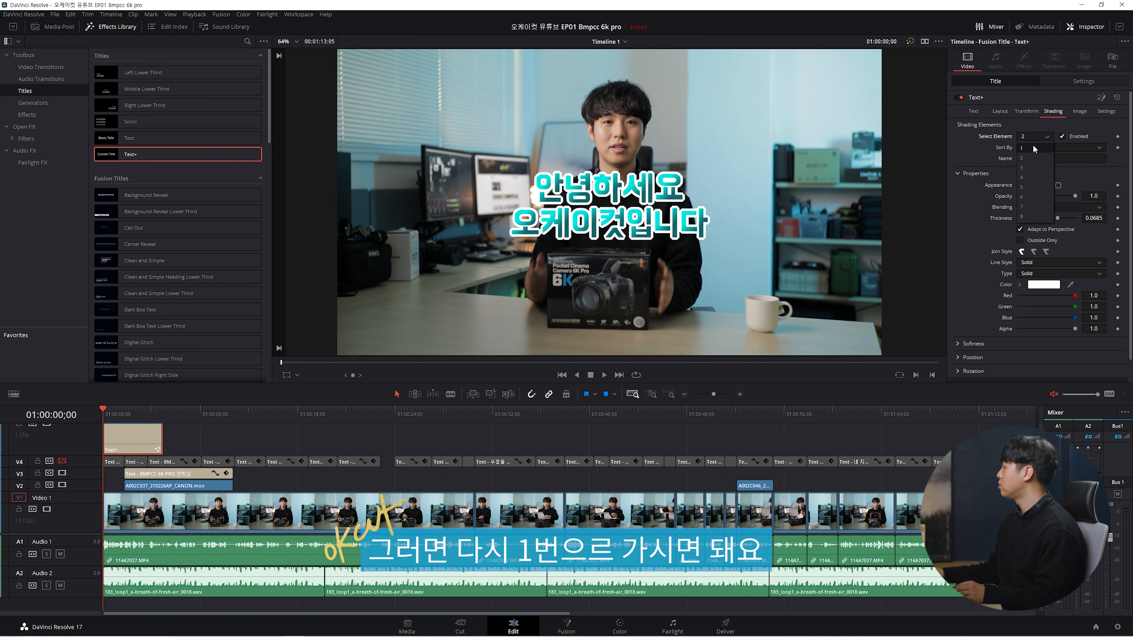
{"action": "left_click", "coordinate": [1026, 153]}
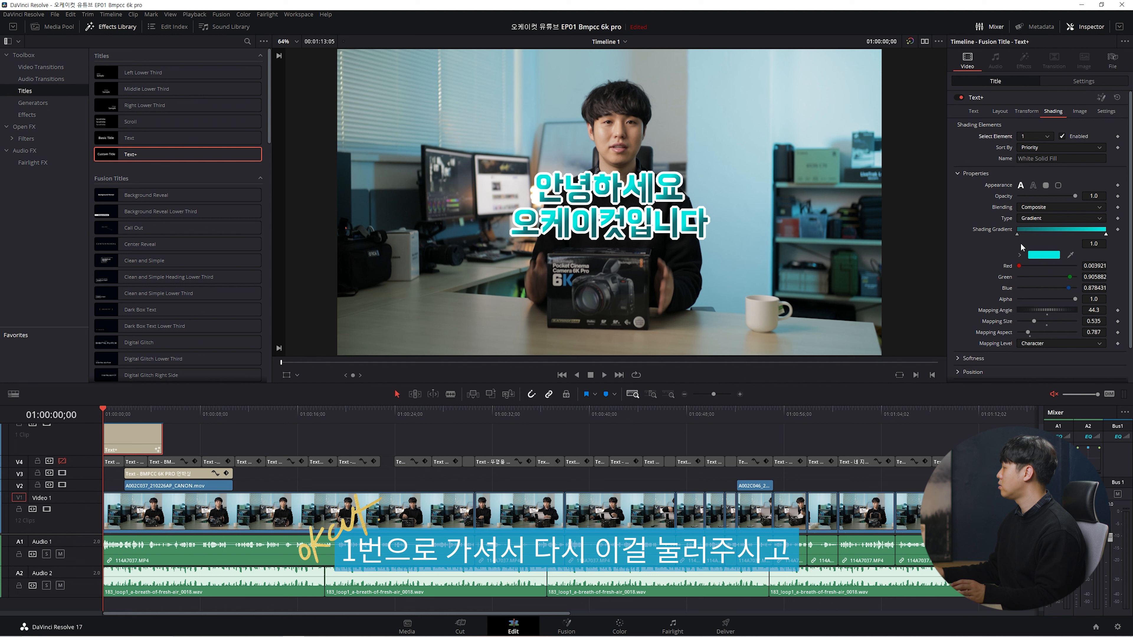
{"action": "left_click", "coordinate": [1017, 235]}
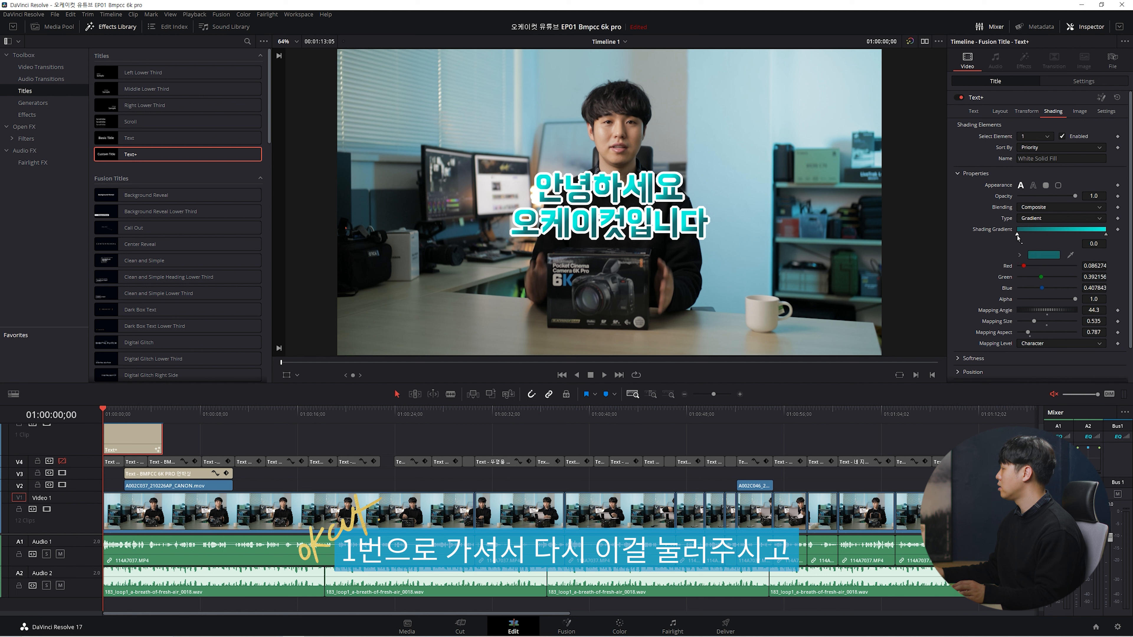
{"action": "left_click", "coordinate": [1048, 258]}
{"action": "left_click", "coordinate": [593, 257]}
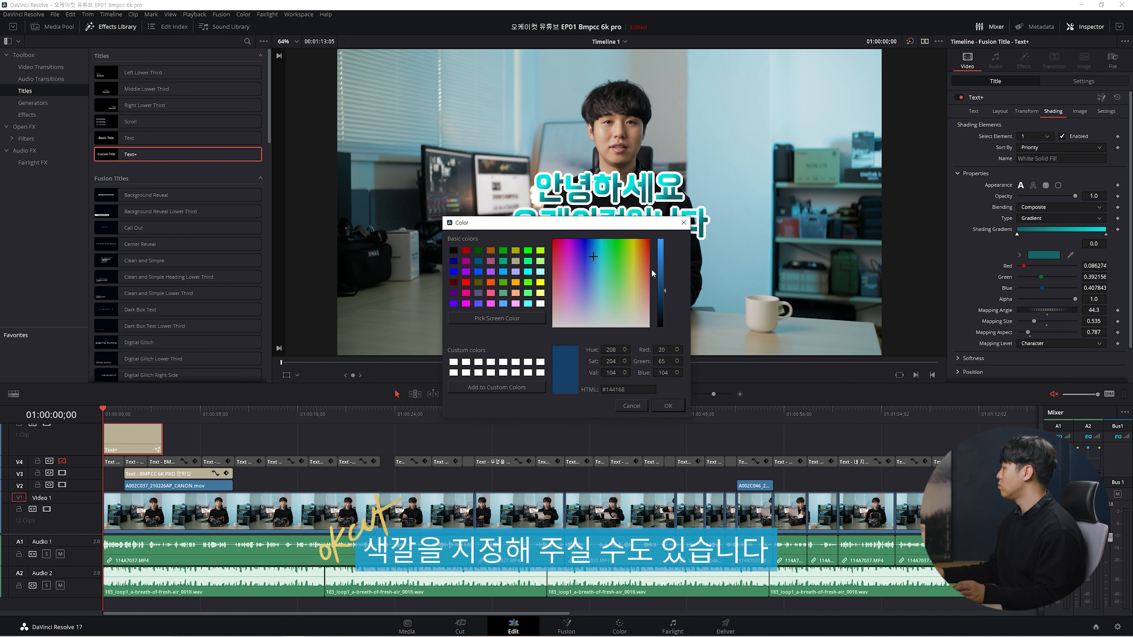
{"action": "left_click", "coordinate": [664, 257]}
{"action": "left_click", "coordinate": [678, 406]}
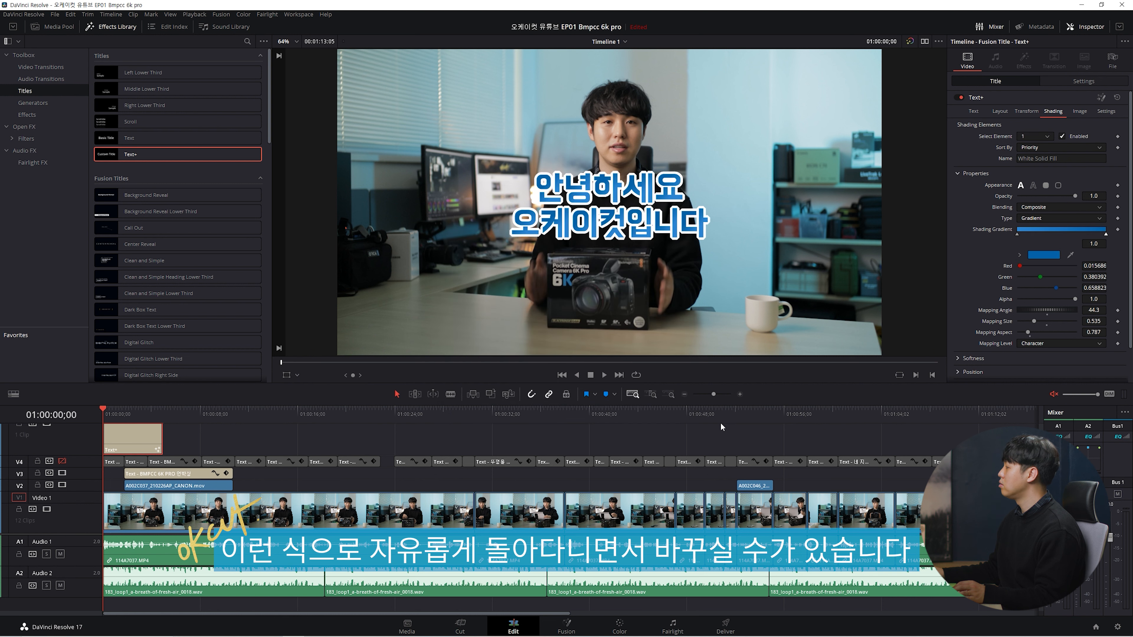
{"action": "left_click", "coordinate": [1031, 137]}
{"action": "left_click", "coordinate": [1033, 158]}
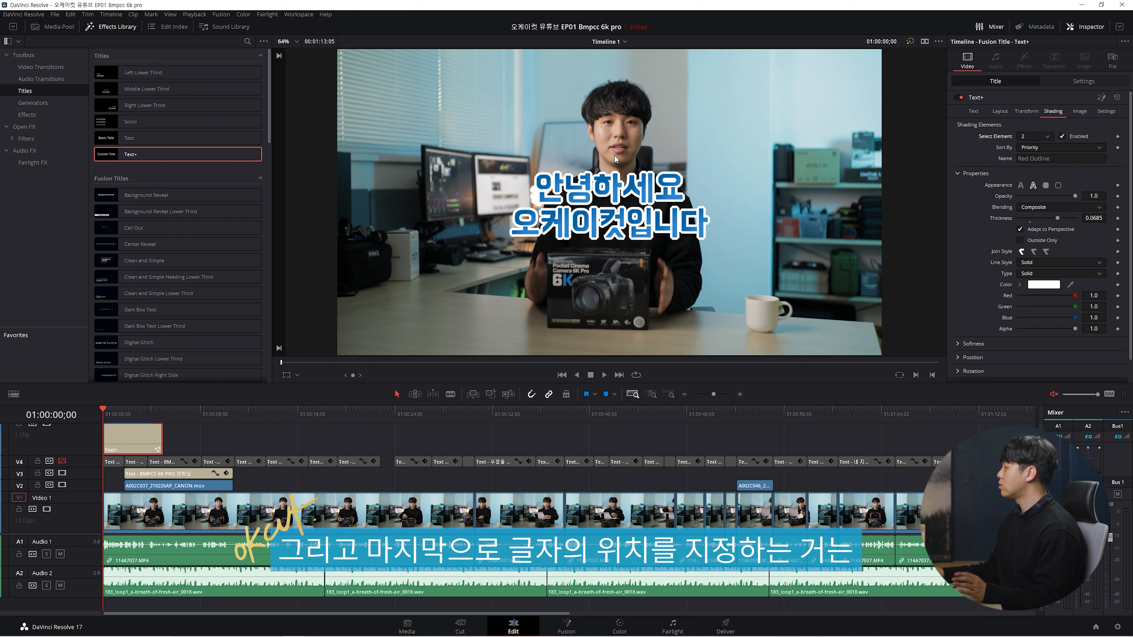
- Move the title down to Position Y -310 and shorten its clip to end where the BMPCC 6K PRO 언박싱 title starts
{"action": "left_click", "coordinate": [1100, 82]}
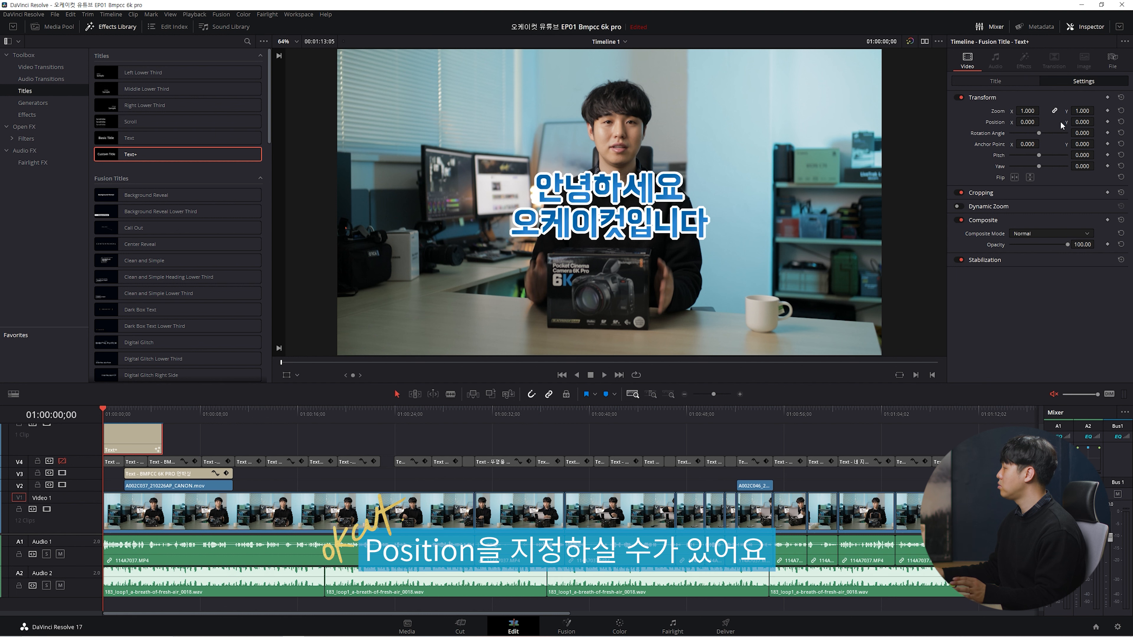
{"action": "left_click_drag", "start_coordinate": [1043, 123], "coordinate": [1013, 124]}
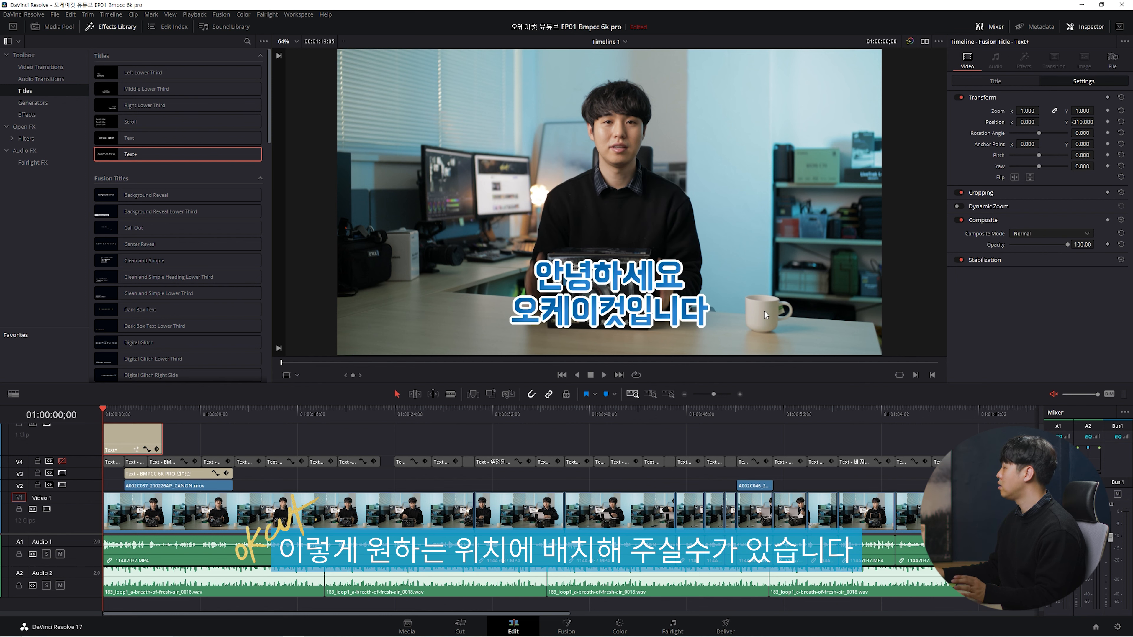
{"action": "left_click_drag", "start_coordinate": [162, 444], "coordinate": [126, 444]}
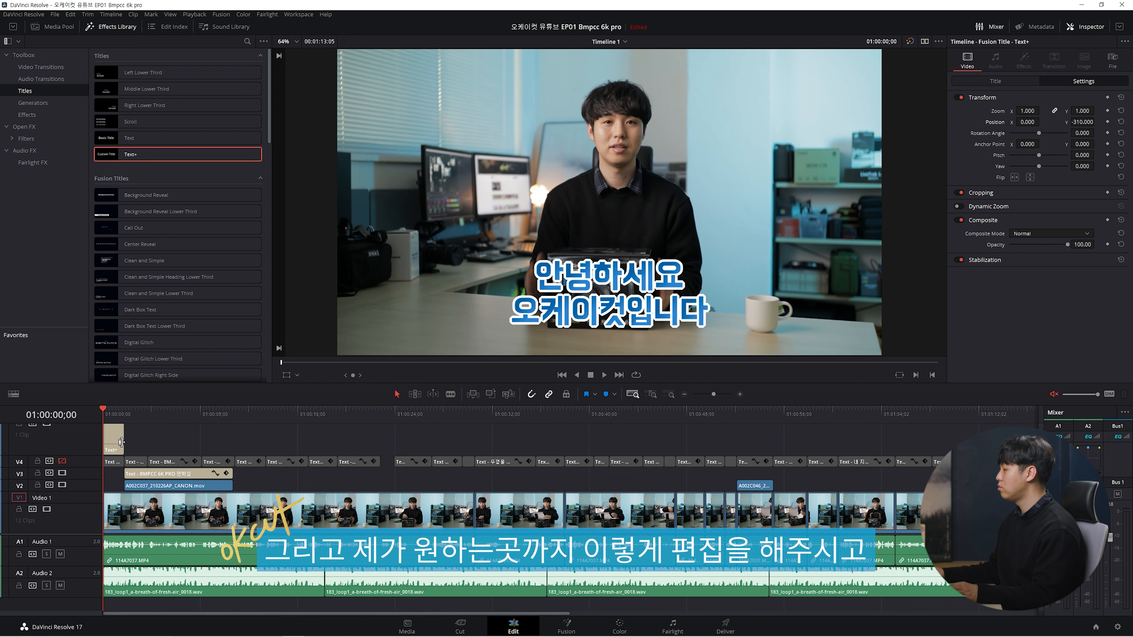
- Add short fades at the start and end of the Text+ clip and play the opening of the timeline
{"action": "scroll", "coordinate": [112, 433], "scroll_direction": "up", "scroll_amount": 5}
{"action": "left_click_drag", "start_coordinate": [105, 427], "coordinate": [117, 427]}
{"action": "left_click_drag", "start_coordinate": [204, 427], "coordinate": [191, 428]}
{"action": "key", "text": "space"}
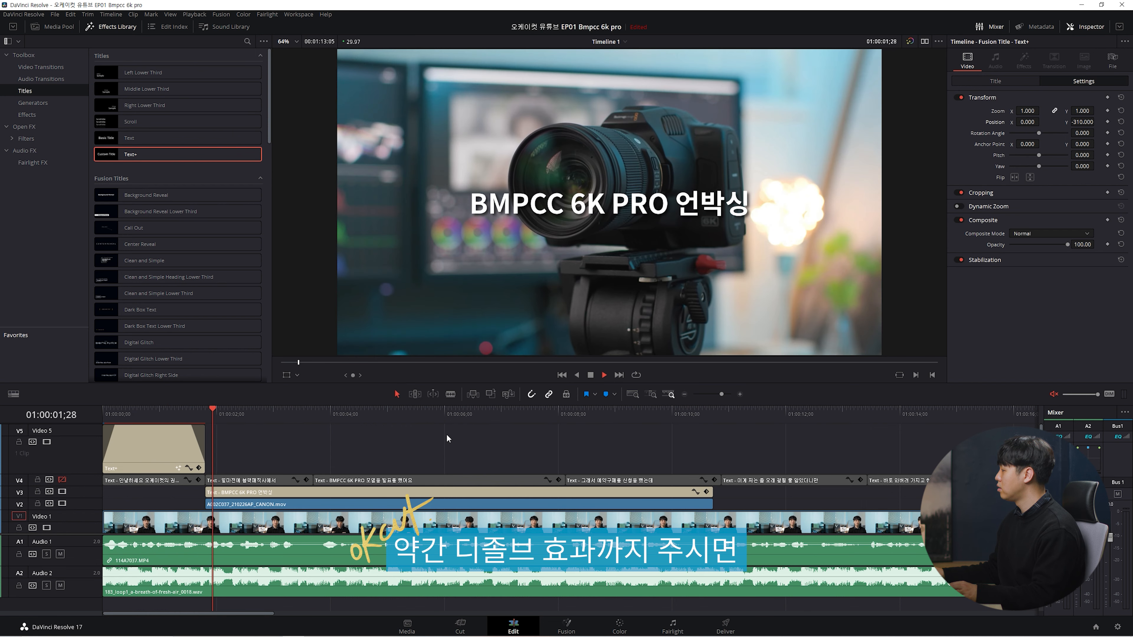
{"action": "left_click_drag", "start_coordinate": [193, 409], "coordinate": [73, 416]}
{"action": "key", "text": "space"}
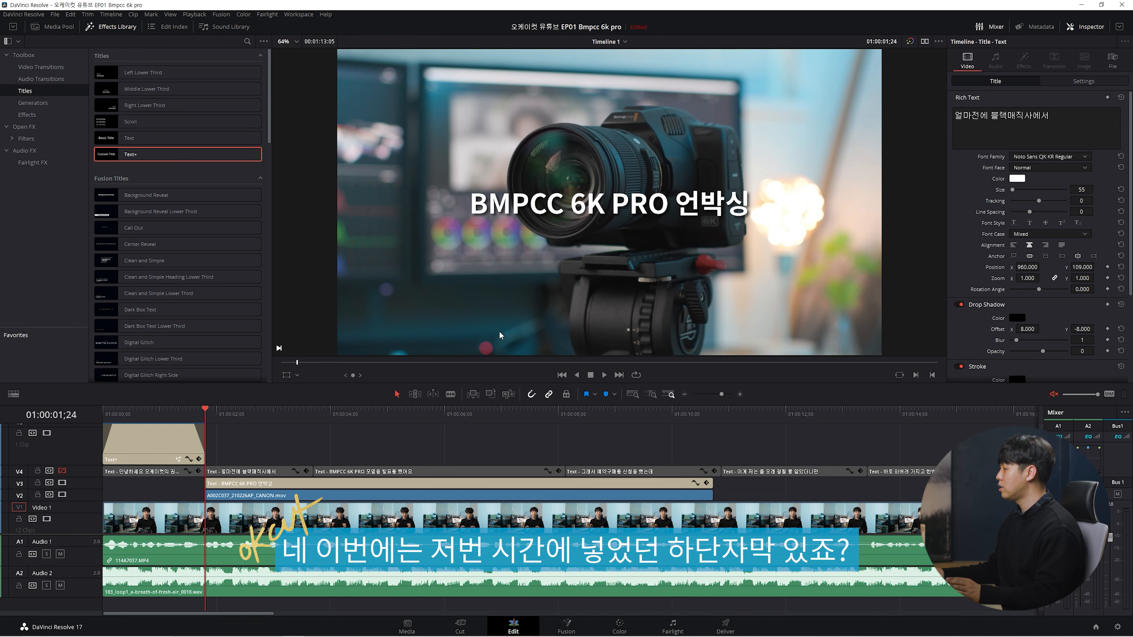
- Add a second Text+ title on Video 5 above the subtitle at 01:00:11;12 and trim it to the subtitle's length
{"action": "left_click", "coordinate": [62, 470]}
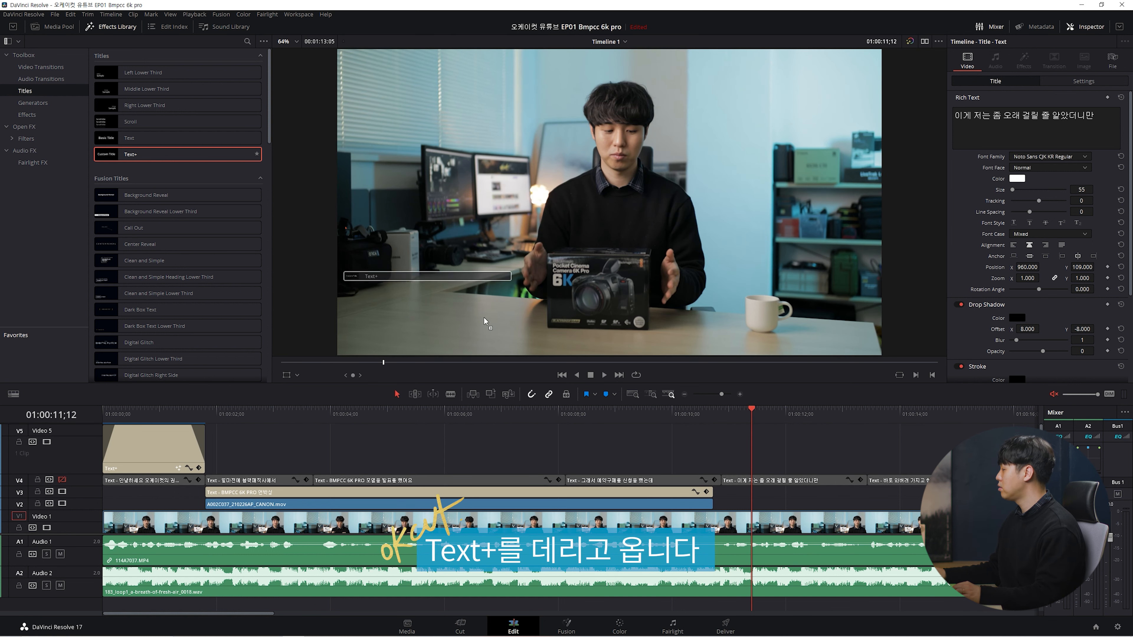
{"action": "left_click_drag", "start_coordinate": [137, 154], "coordinate": [773, 467]}
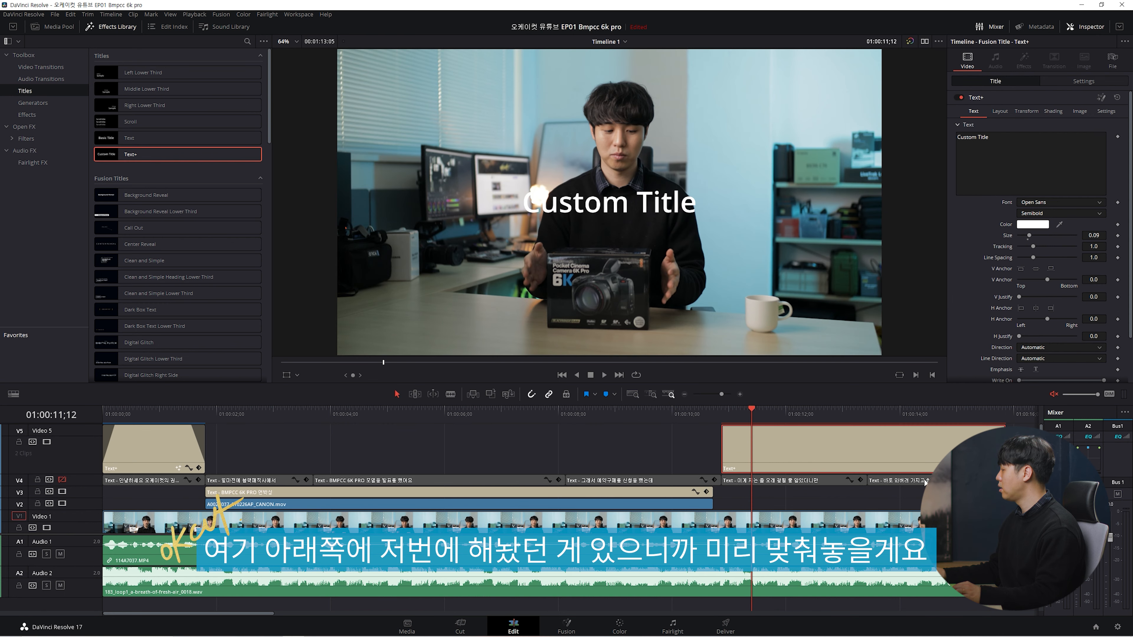
{"action": "left_click_drag", "start_coordinate": [1006, 448], "coordinate": [866, 449]}
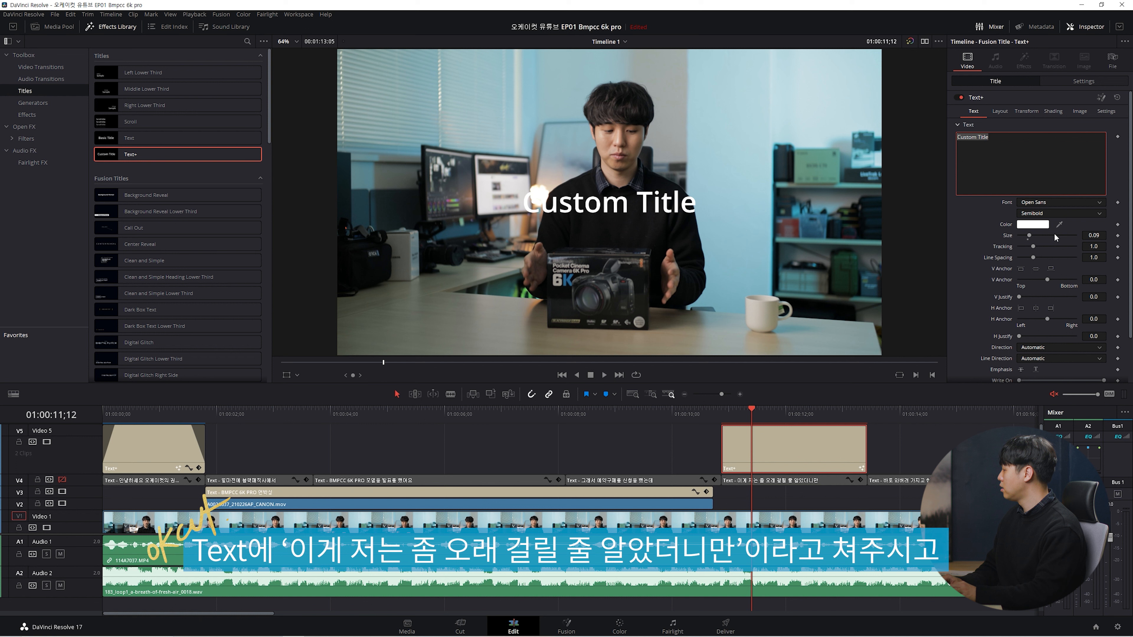
- Replace the new title's placeholder text with "이게 저는 좀 오래 걸릴 줄 알았더니만"
{"action": "key", "text": "ctrl+a"}
{"action": "type", "text": "이게 저는 좀"}
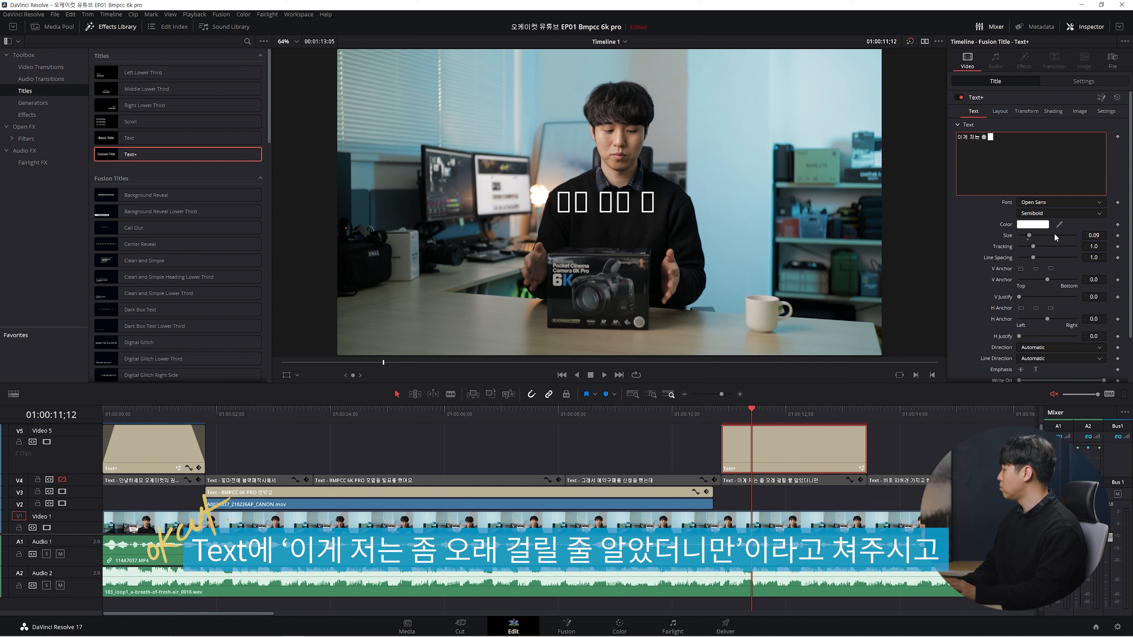
{"action": "type", "text": " 오래 걸릴 줄 알았더니만"}
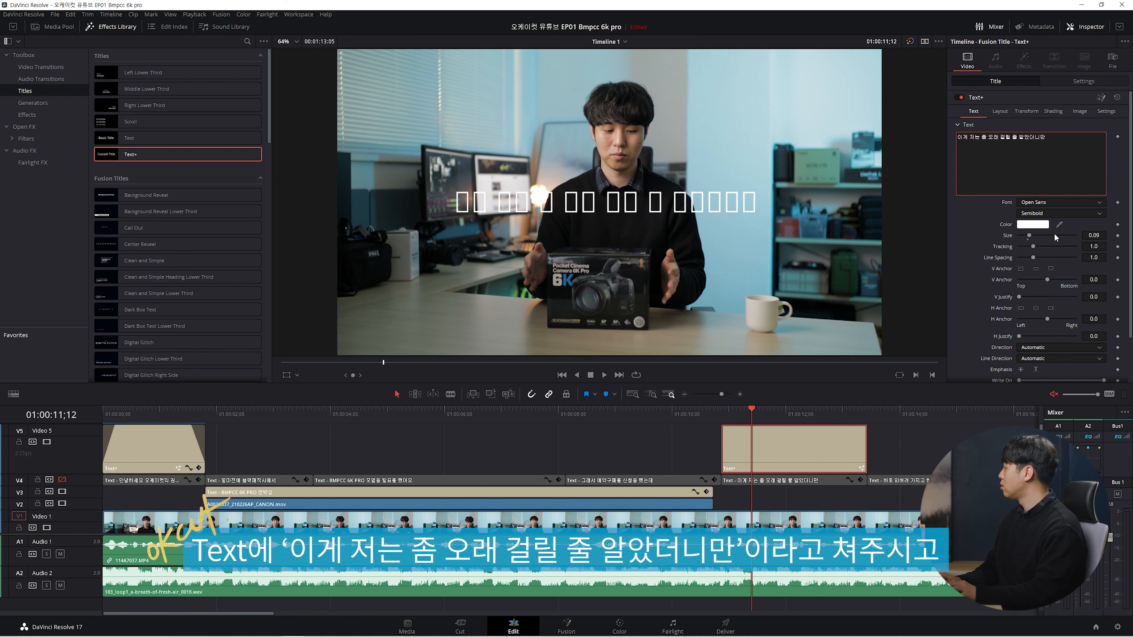
{"action": "key", "text": "BackSpace"}
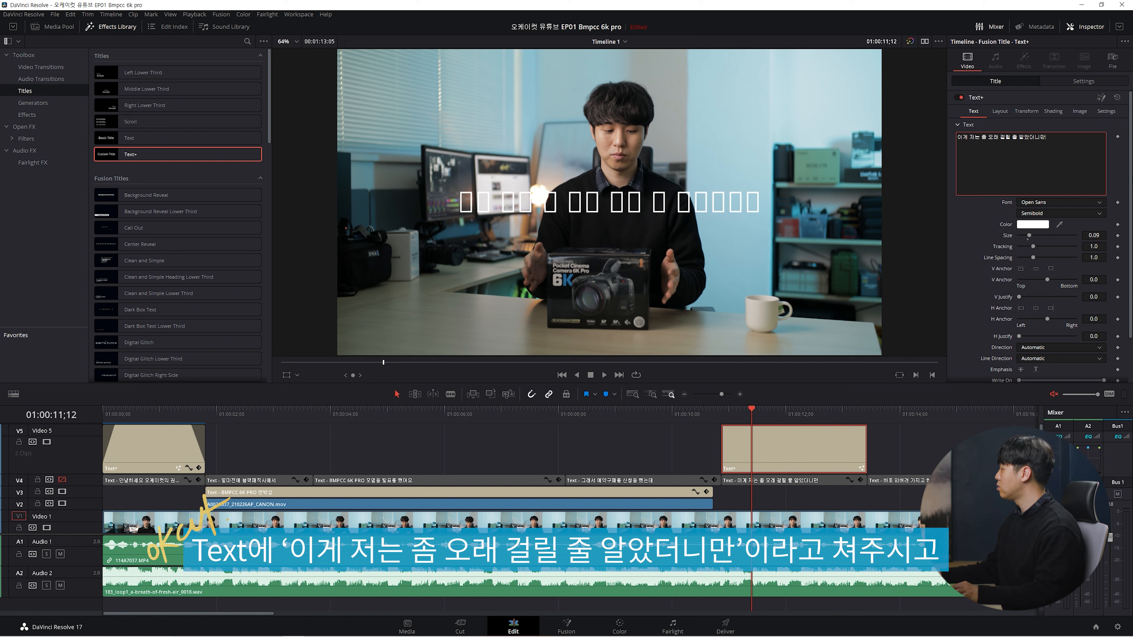
- Set the new title's font to BM DoHyeon and reduce its size to 0.0433
{"action": "left_click", "coordinate": [1044, 125]}
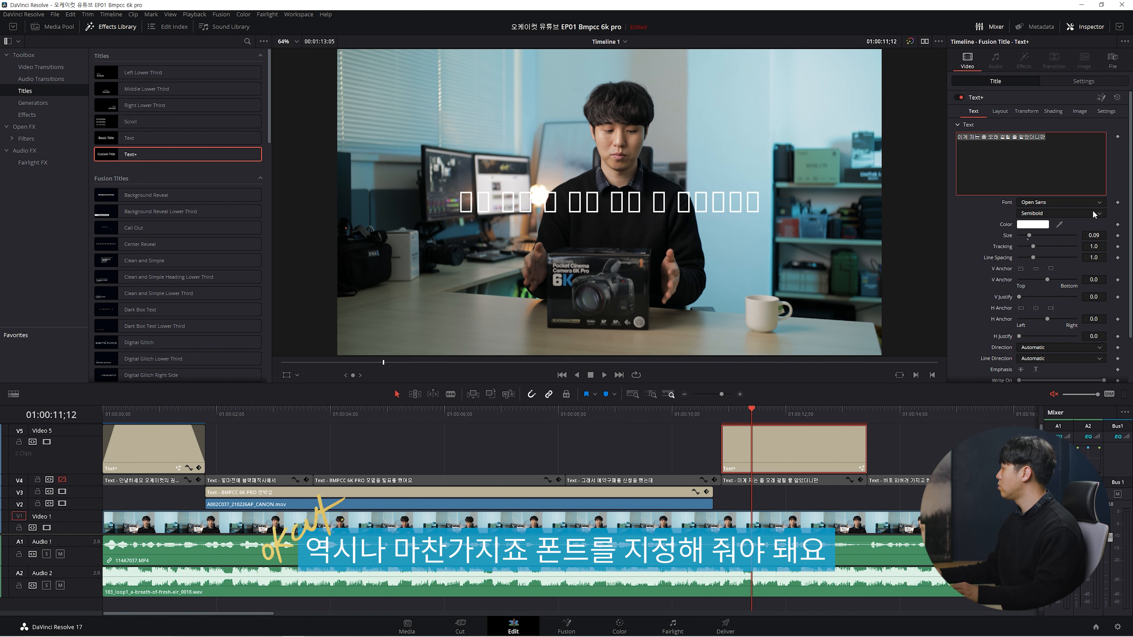
{"action": "left_click", "coordinate": [1062, 202]}
{"action": "scroll", "coordinate": [1073, 322], "scroll_direction": "up", "scroll_amount": 15}
{"action": "left_click", "coordinate": [1078, 349]}
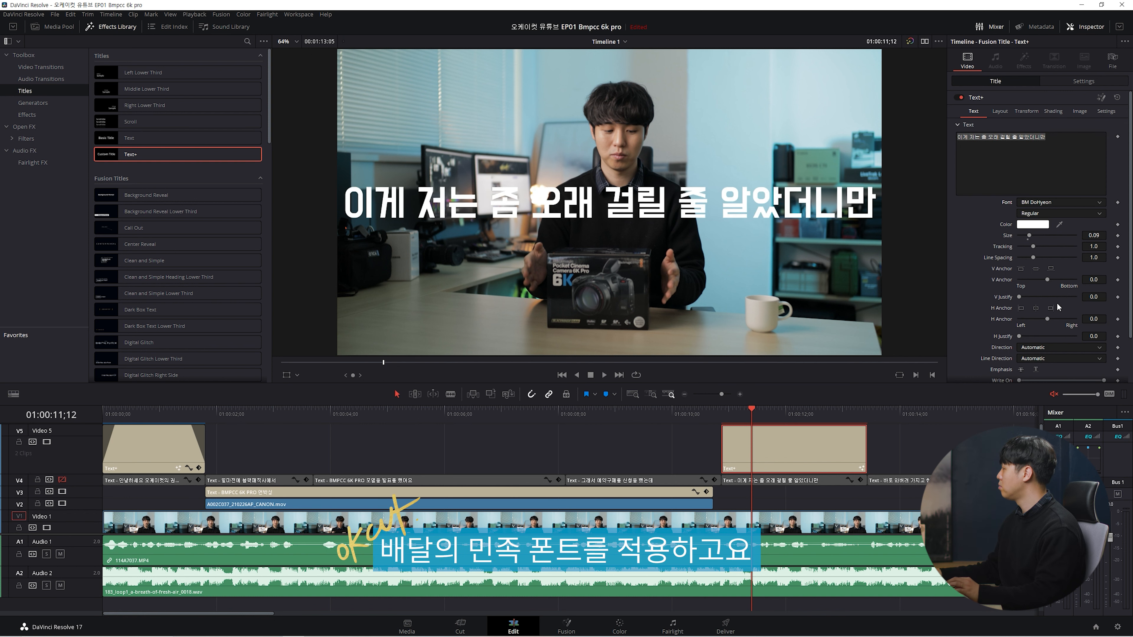
{"action": "left_click_drag", "start_coordinate": [1027, 243], "coordinate": [1025, 240]}
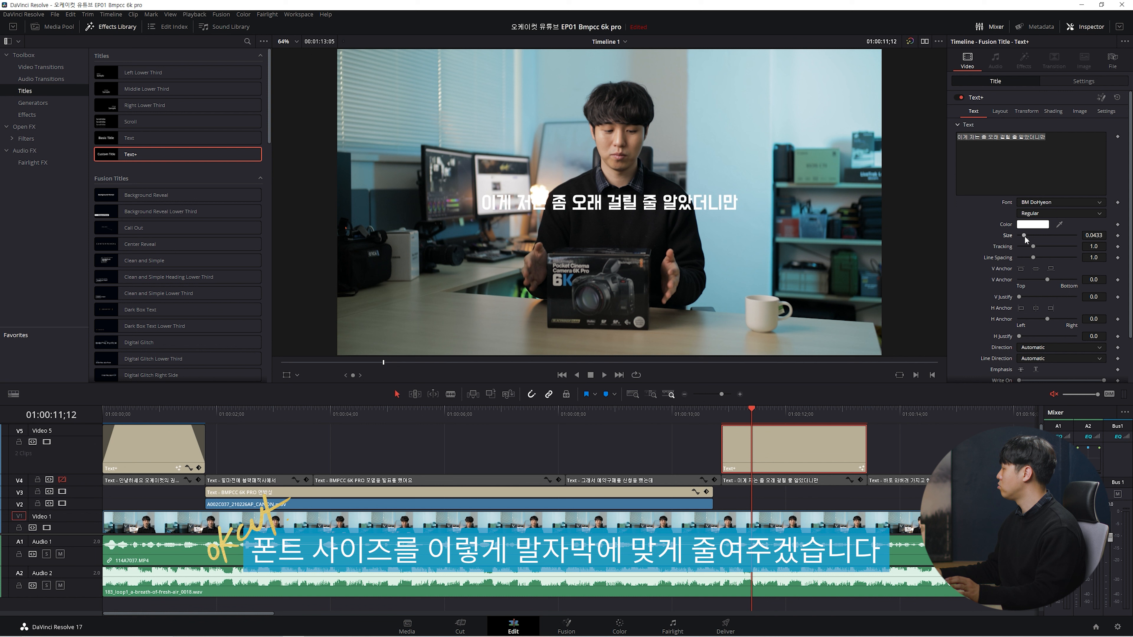
- Lower the new title to Position Y -428 as a bottom subtitle and return to its title properties
{"action": "left_click", "coordinate": [1076, 78]}
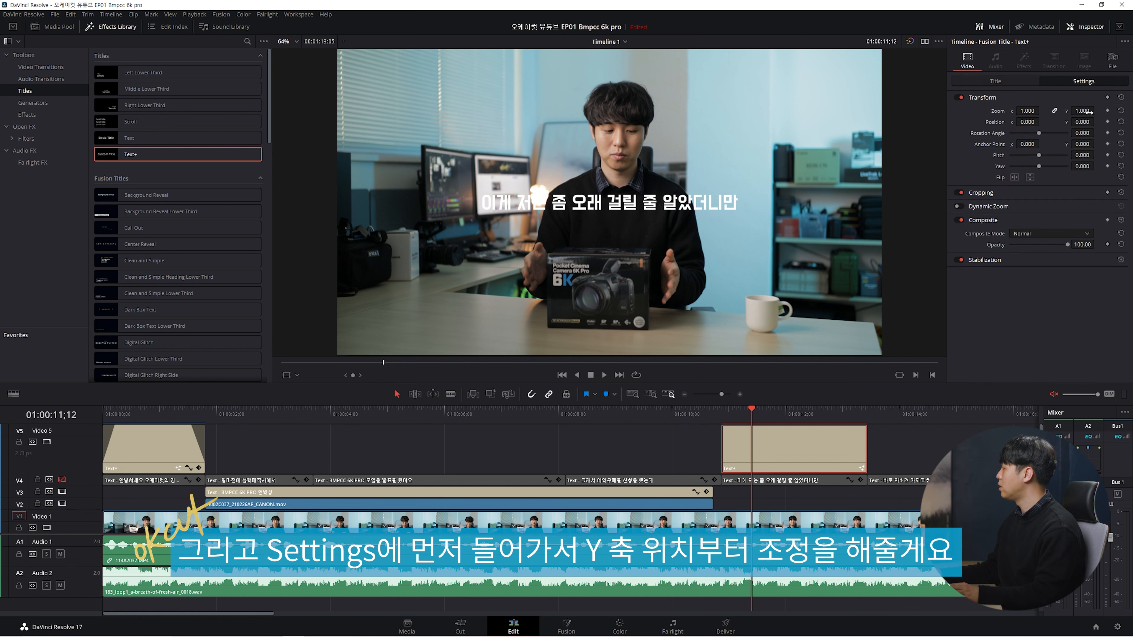
{"action": "left_click_drag", "start_coordinate": [1085, 122], "coordinate": [1019, 122]}
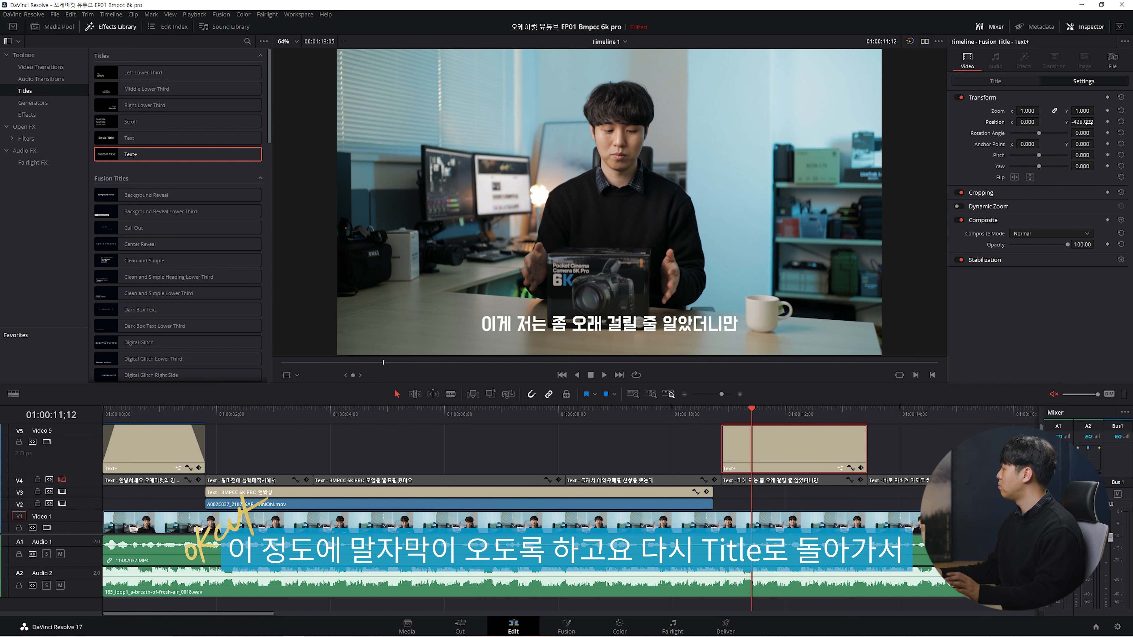
{"action": "left_click", "coordinate": [996, 81]}
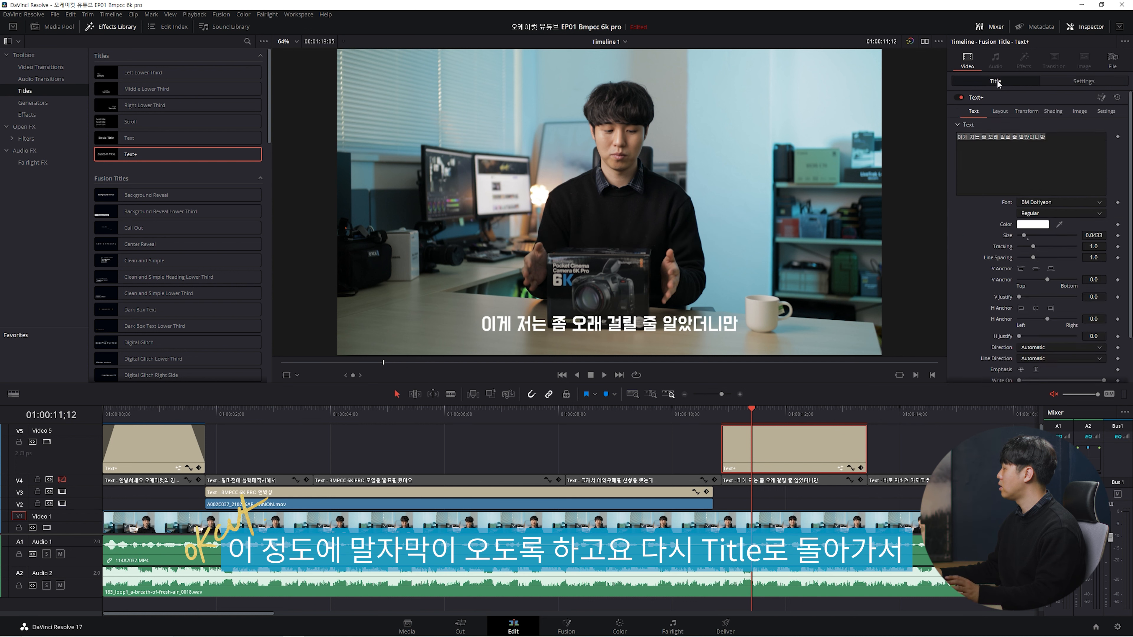
- Enable shading element 2 on the new title as a border fill and set its Level to Line
{"action": "left_click", "coordinate": [1048, 112]}
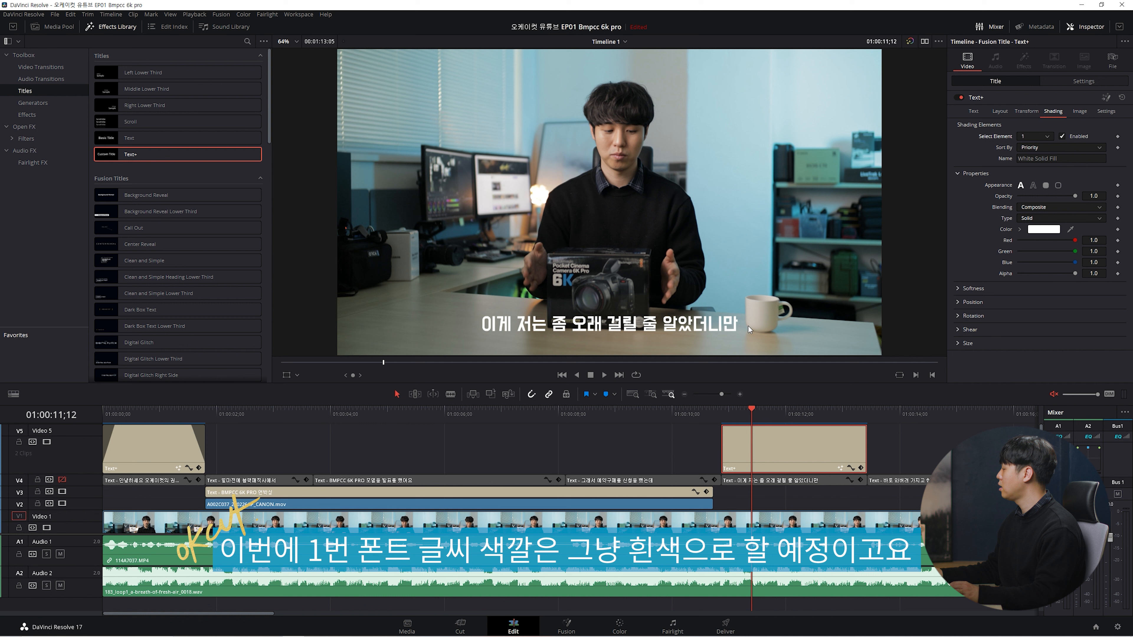
{"action": "left_click", "coordinate": [1034, 136]}
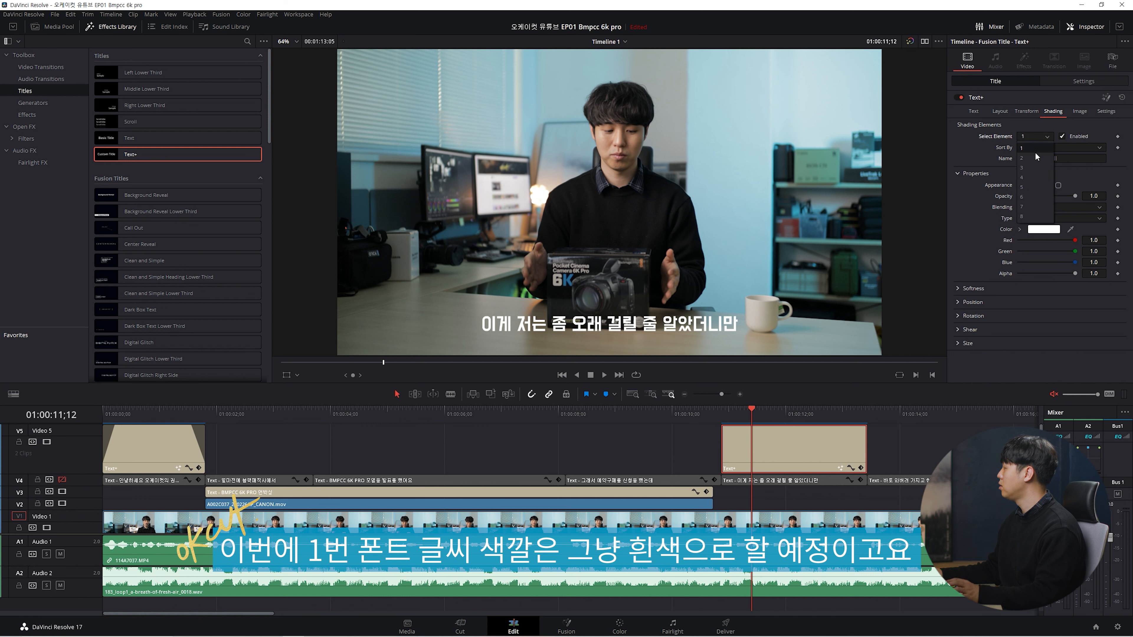
{"action": "left_click", "coordinate": [1036, 158]}
{"action": "left_click", "coordinate": [1065, 137]}
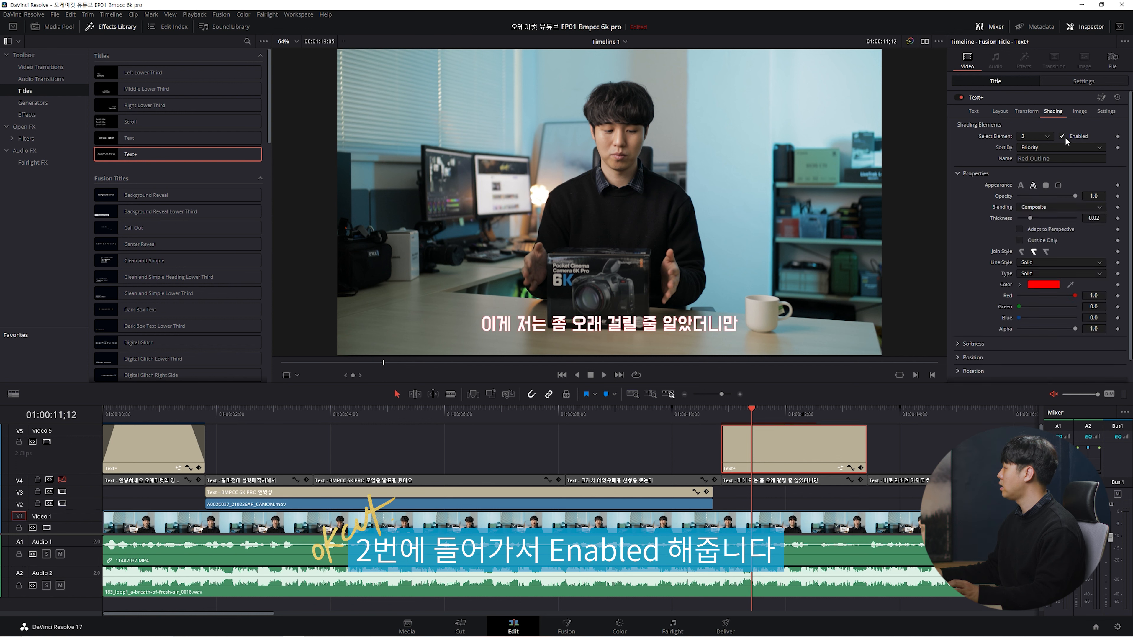
{"action": "left_click", "coordinate": [1045, 185]}
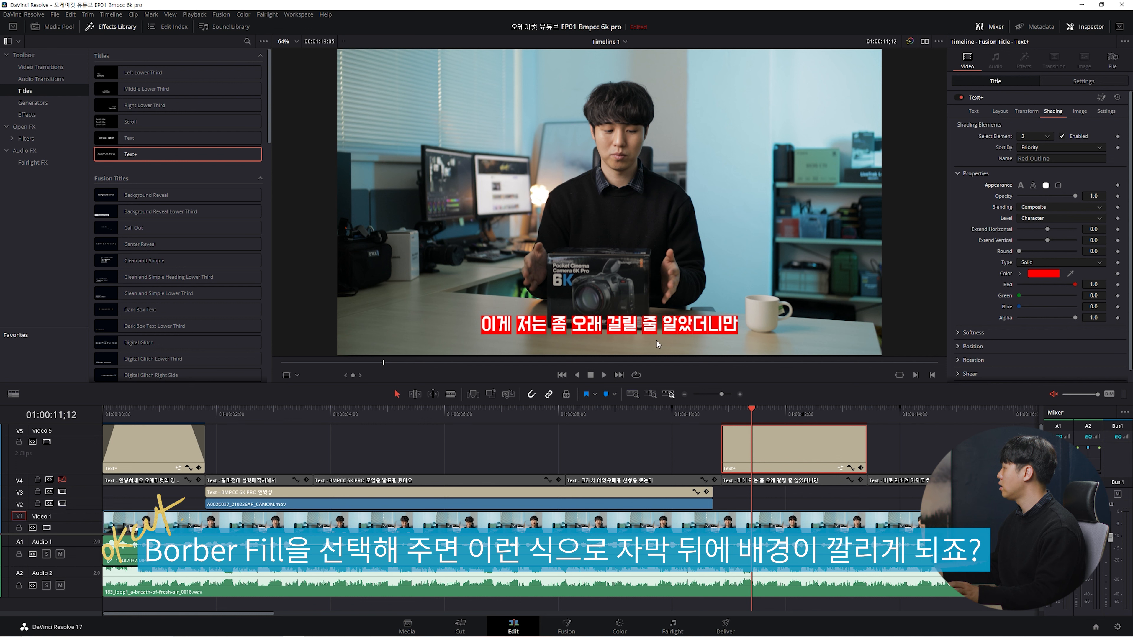
{"action": "left_click", "coordinate": [1042, 217]}
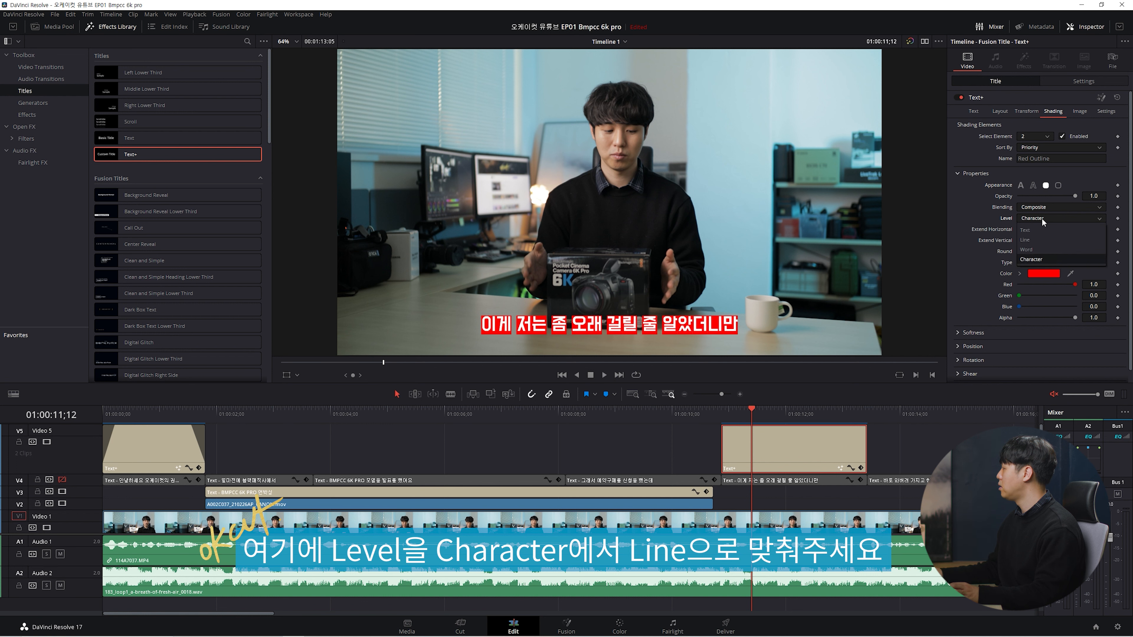
{"action": "left_click", "coordinate": [1039, 240]}
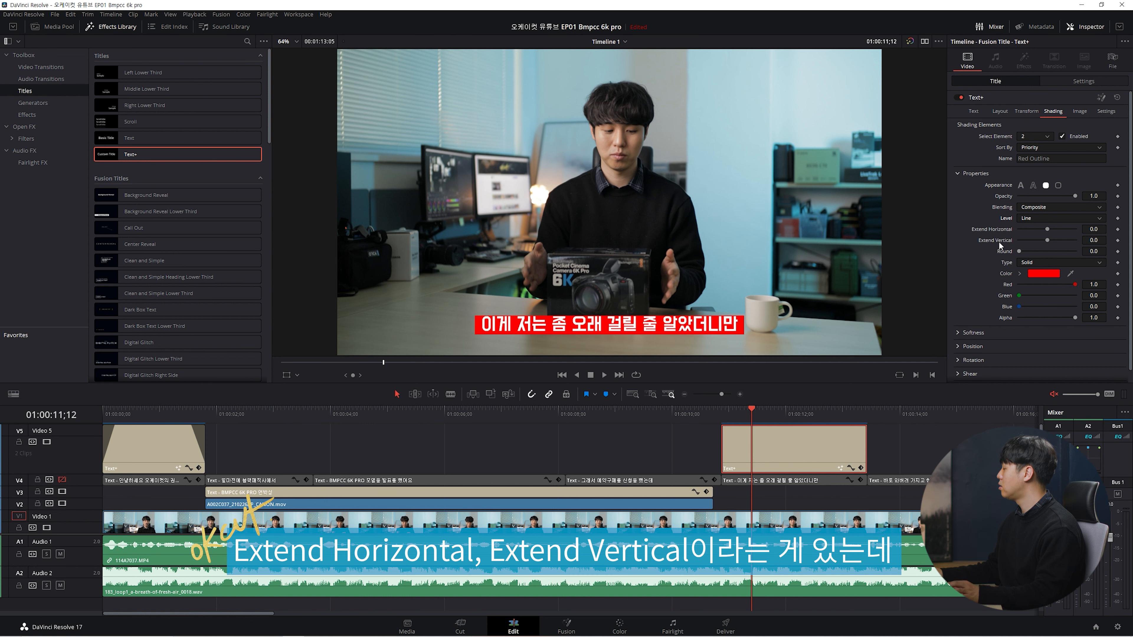
- Set the background bar's Extend Vertical to 0.13 and slightly round its corners with Round 0.039
{"action": "mouse_move", "coordinate": [1048, 241]}
{"action": "left_mouse_down"}
{"action": "mouse_move", "coordinate": [1047, 229]}
{"action": "mouse_move", "coordinate": [1047, 240]}
{"action": "left_mouse_up"}
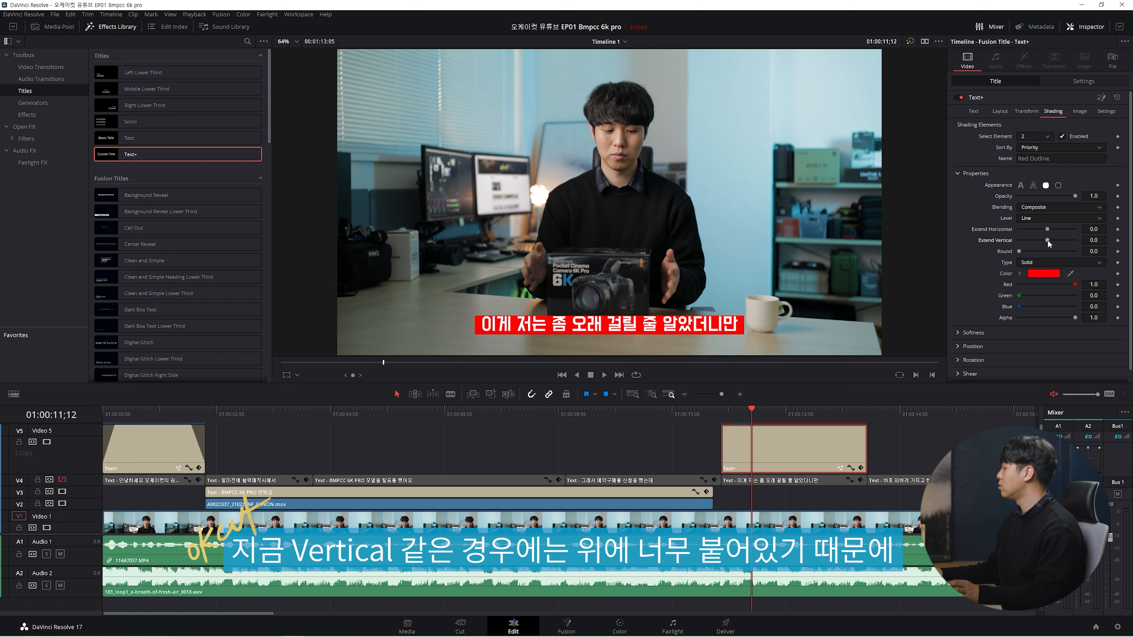
{"action": "left_click_drag", "start_coordinate": [1048, 240], "coordinate": [1048, 240]}
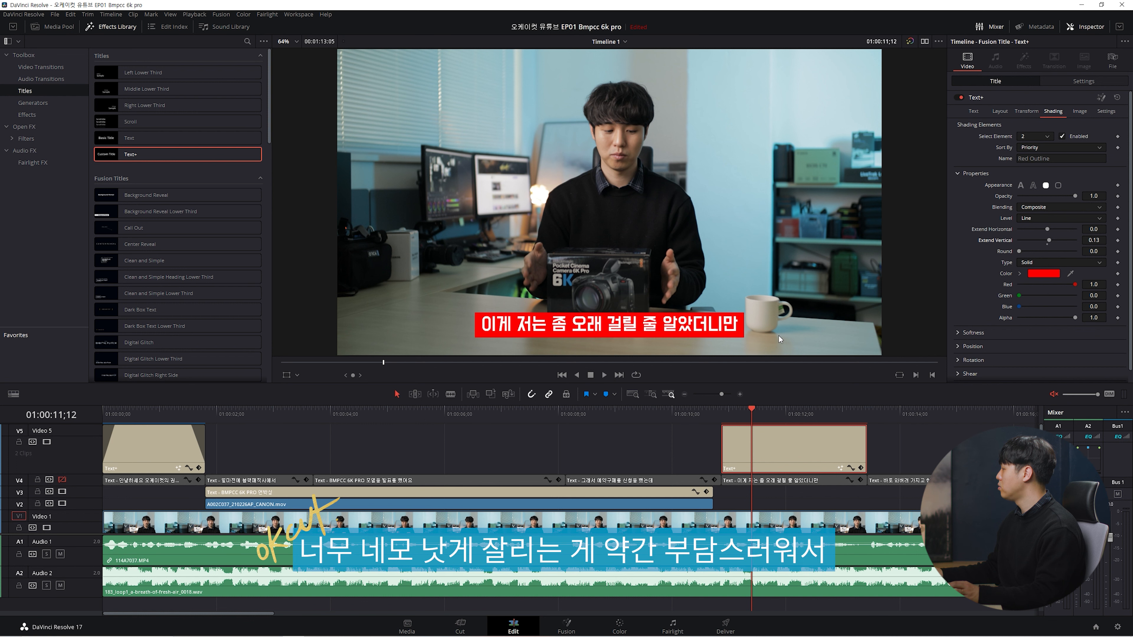
{"action": "left_click_drag", "start_coordinate": [1019, 251], "coordinate": [1025, 252]}
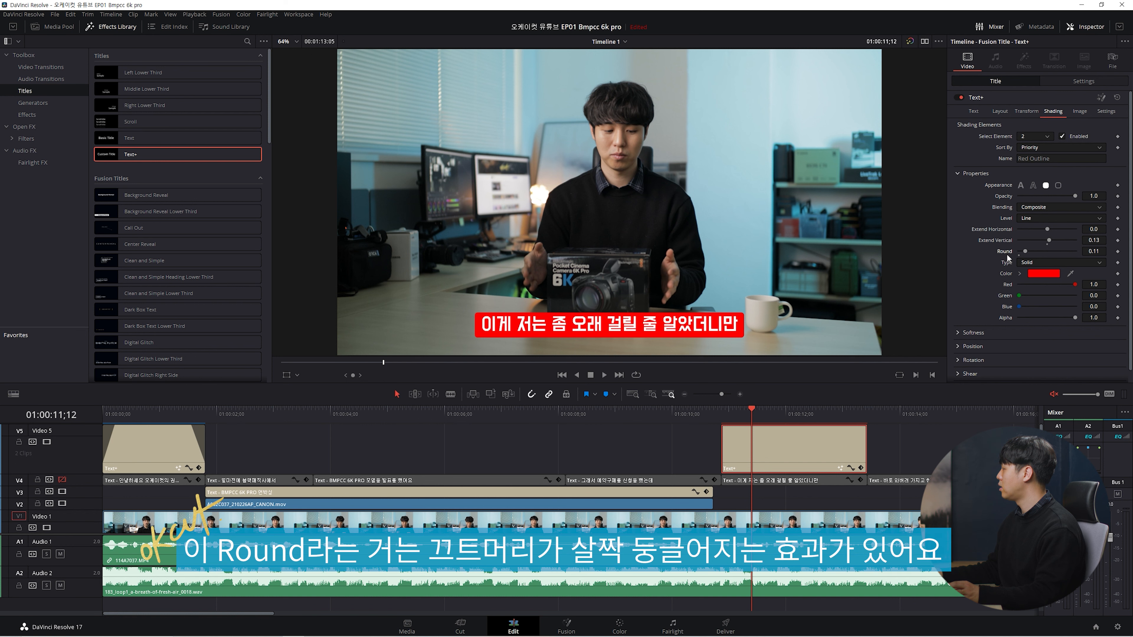
{"action": "mouse_move", "coordinate": [1026, 253]}
{"action": "left_mouse_down"}
{"action": "mouse_move", "coordinate": [1075, 251]}
{"action": "mouse_move", "coordinate": [1022, 251]}
{"action": "left_mouse_up"}
- Keep the background bar's fill type Solid and change its colour to a darkened mint
{"action": "left_click", "coordinate": [1042, 263]}
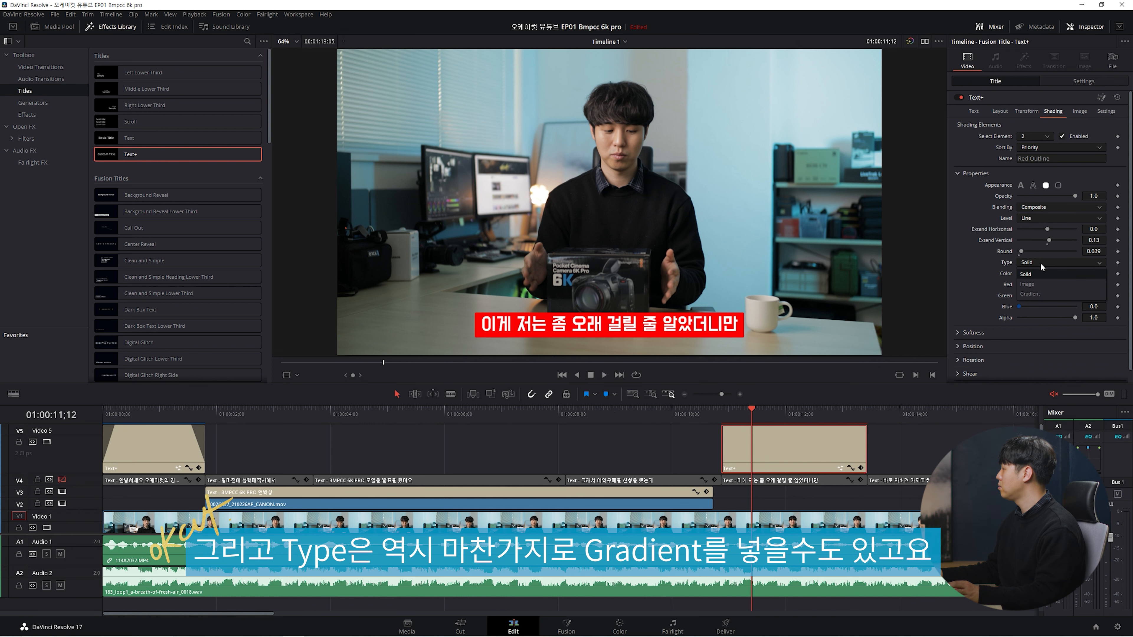
{"action": "left_click", "coordinate": [1037, 274]}
{"action": "left_click", "coordinate": [1045, 277]}
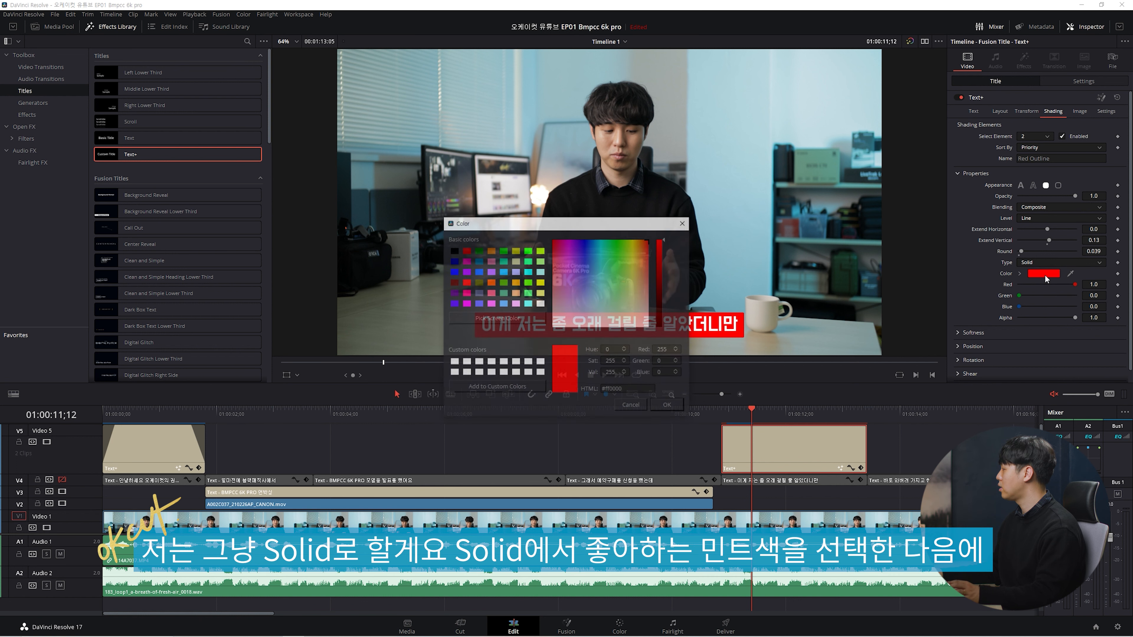
{"action": "left_click", "coordinate": [600, 244]}
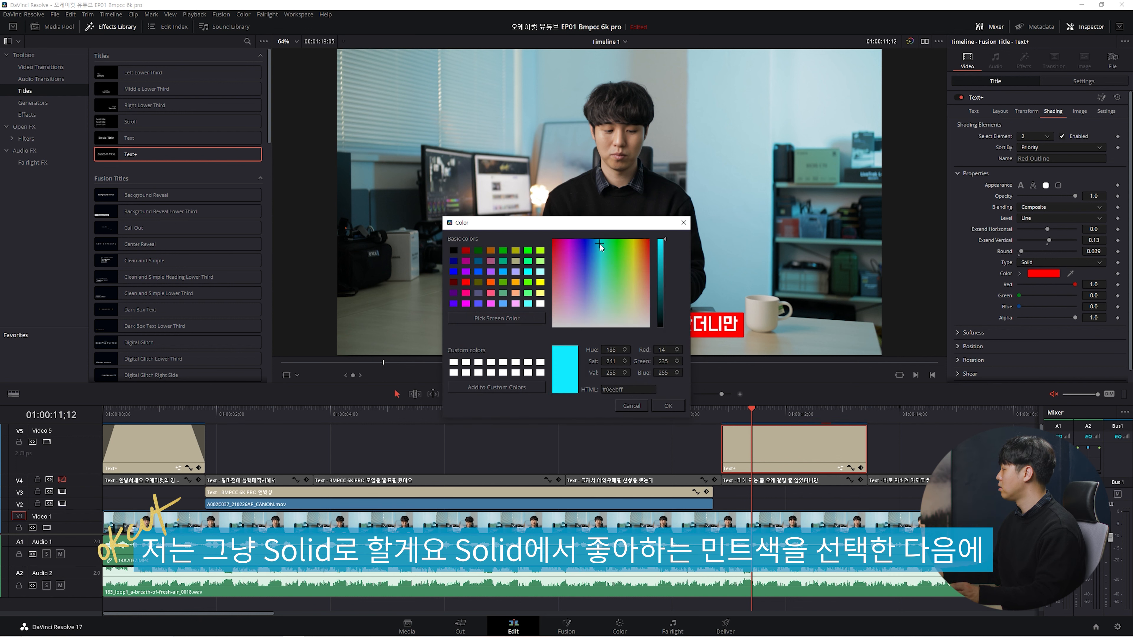
{"action": "left_click", "coordinate": [662, 264]}
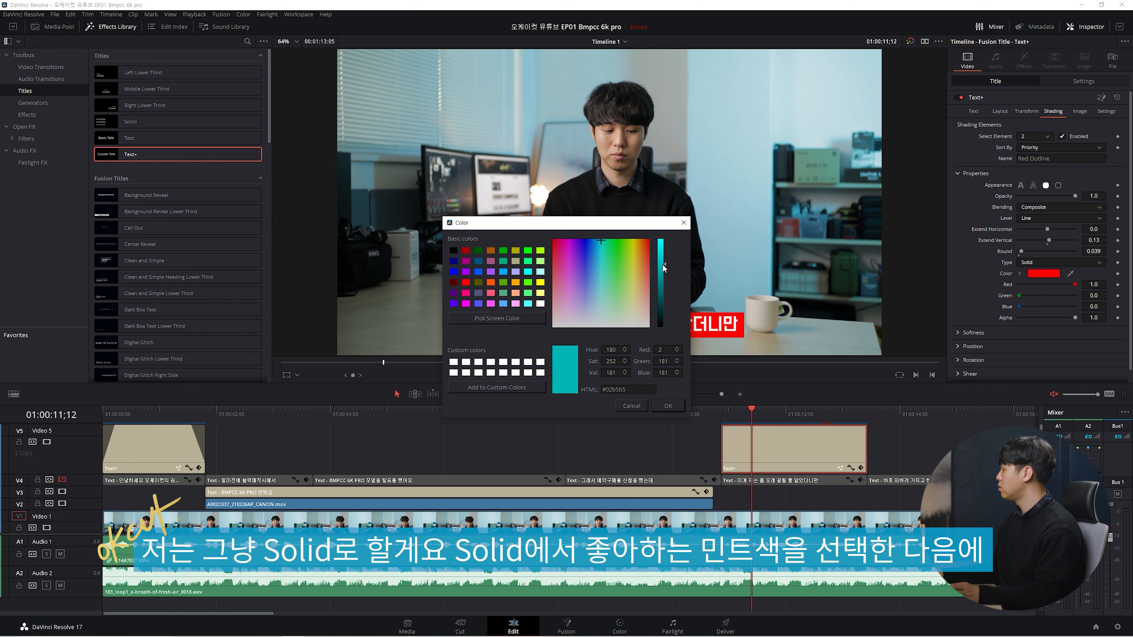
{"action": "left_click", "coordinate": [667, 407]}
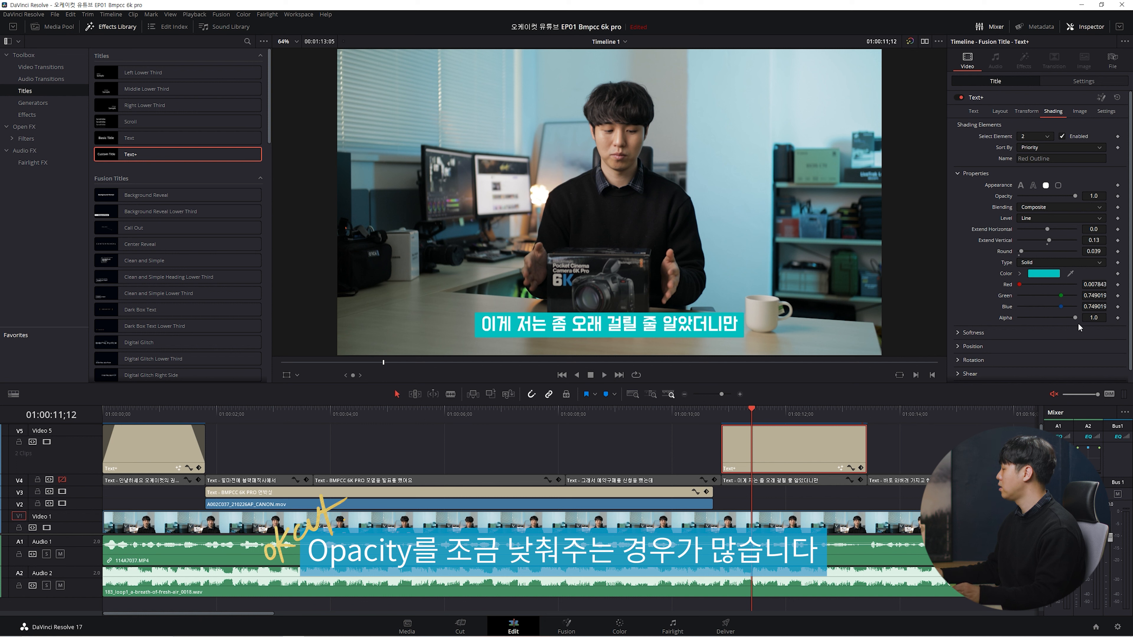
- Set the bar's Blending to Solid, lower Alpha to 0.568, and mute its colour to Red 0.135355, Green 0.487042, Blue 0.535
{"action": "left_click_drag", "start_coordinate": [1075, 318], "coordinate": [1054, 317]}
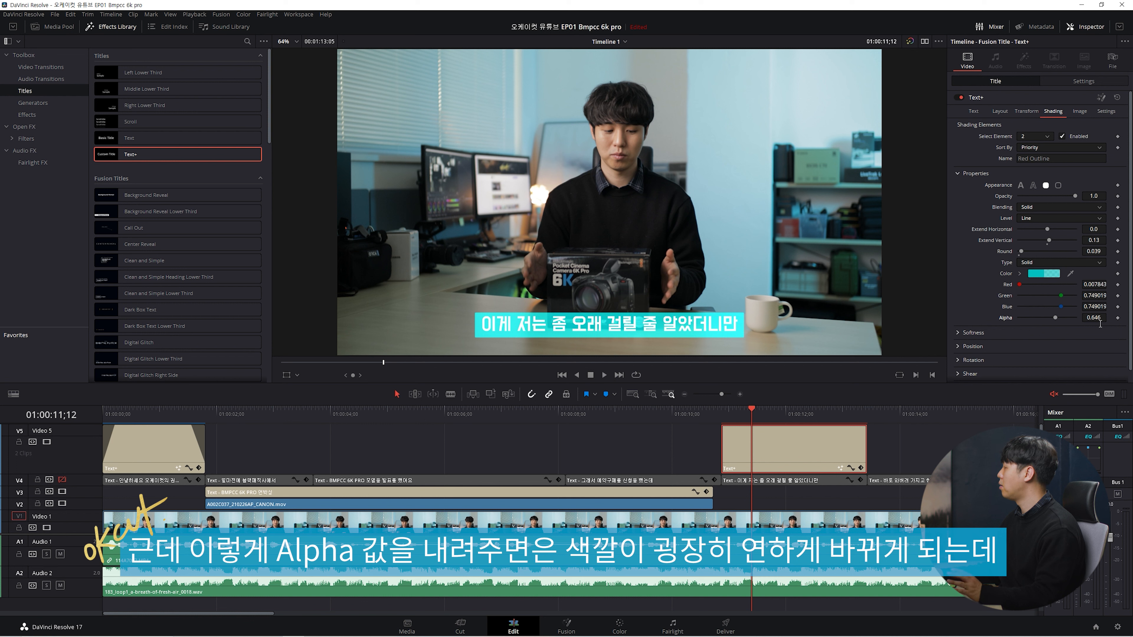
{"action": "left_click", "coordinate": [1020, 274]}
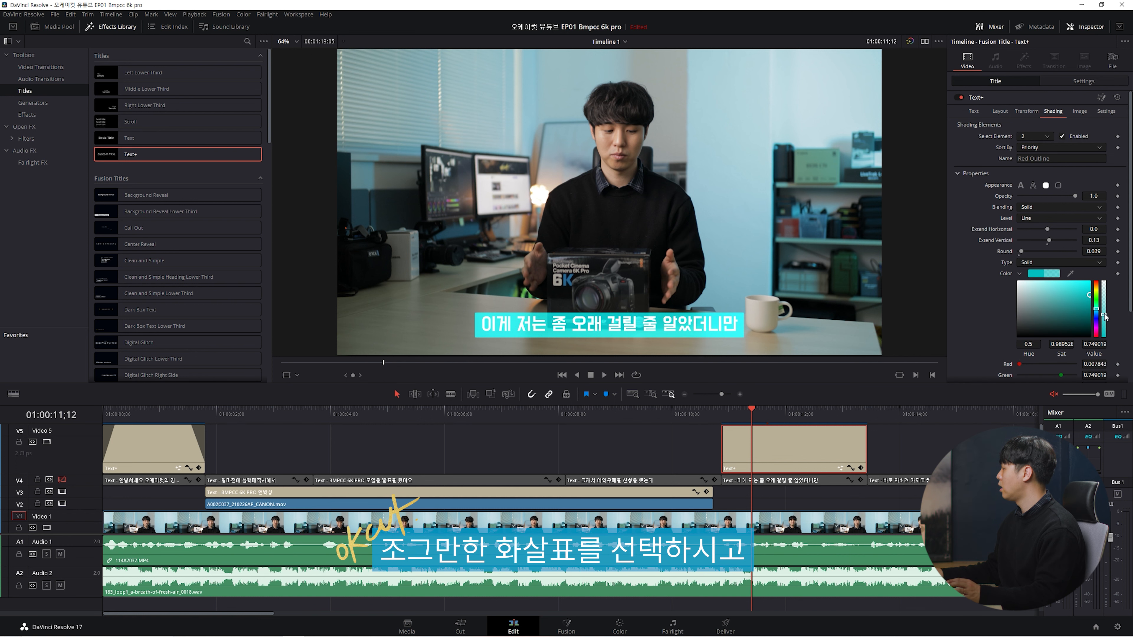
{"action": "left_click_drag", "start_coordinate": [1087, 299], "coordinate": [1076, 310]}
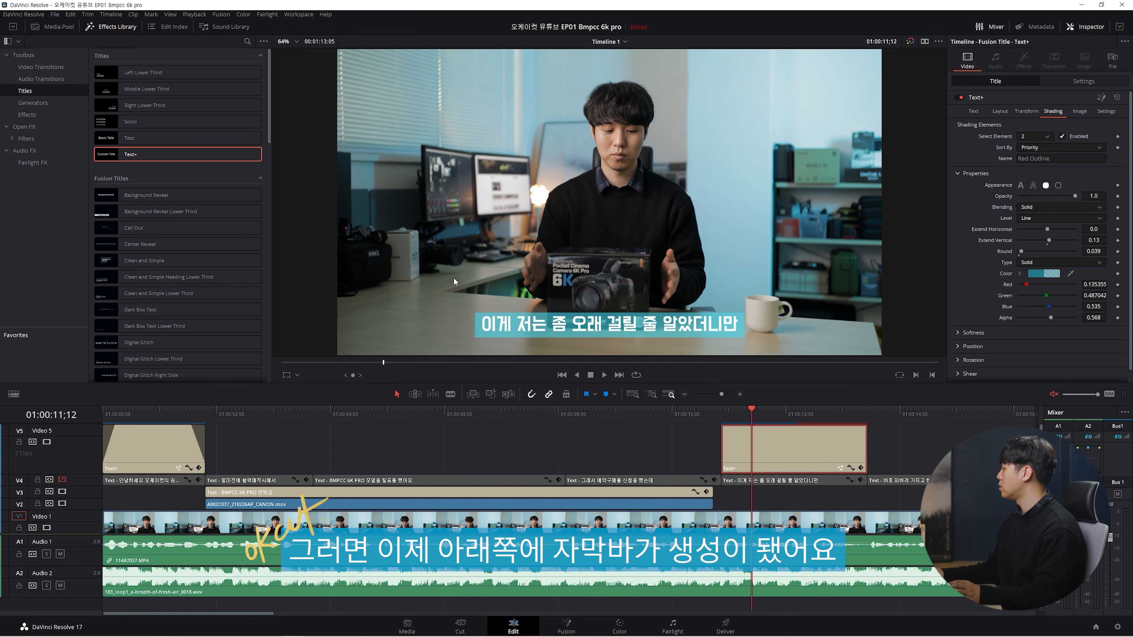
- Duplicate the styled title on Video 5 directly after the original and extend the copy to the end of the next subtitle
{"action": "scroll", "coordinate": [910, 445], "scroll_direction": "down", "scroll_amount": 1}
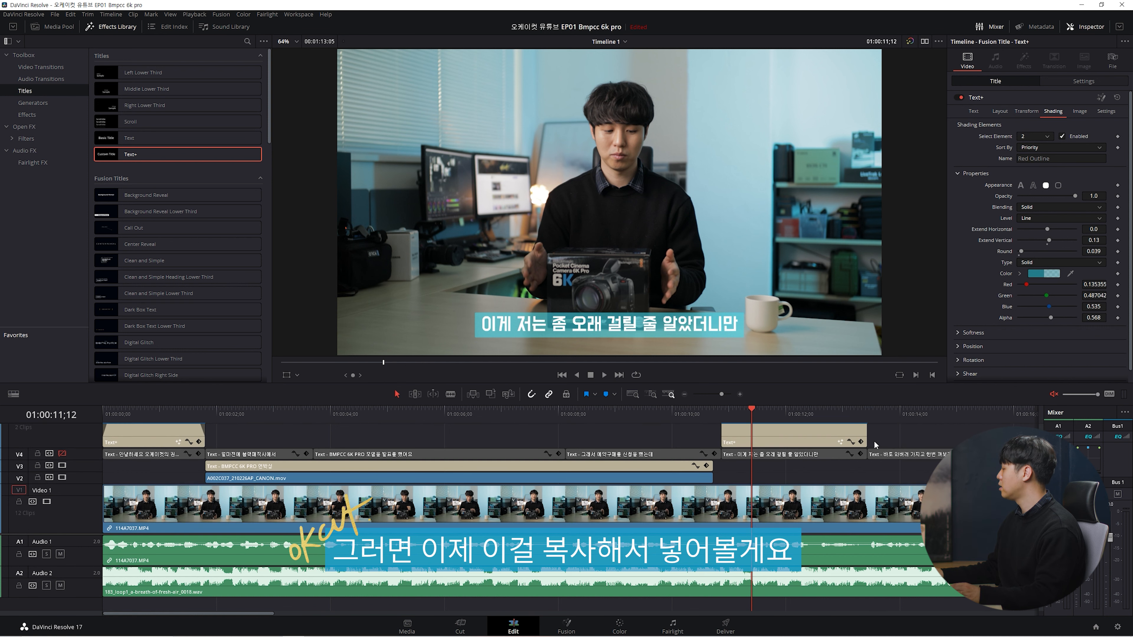
{"action": "scroll", "coordinate": [546, 430], "scroll_direction": "right", "scroll_amount": 5}
{"action": "scroll", "coordinate": [555, 439], "scroll_direction": "up", "scroll_amount": 1}
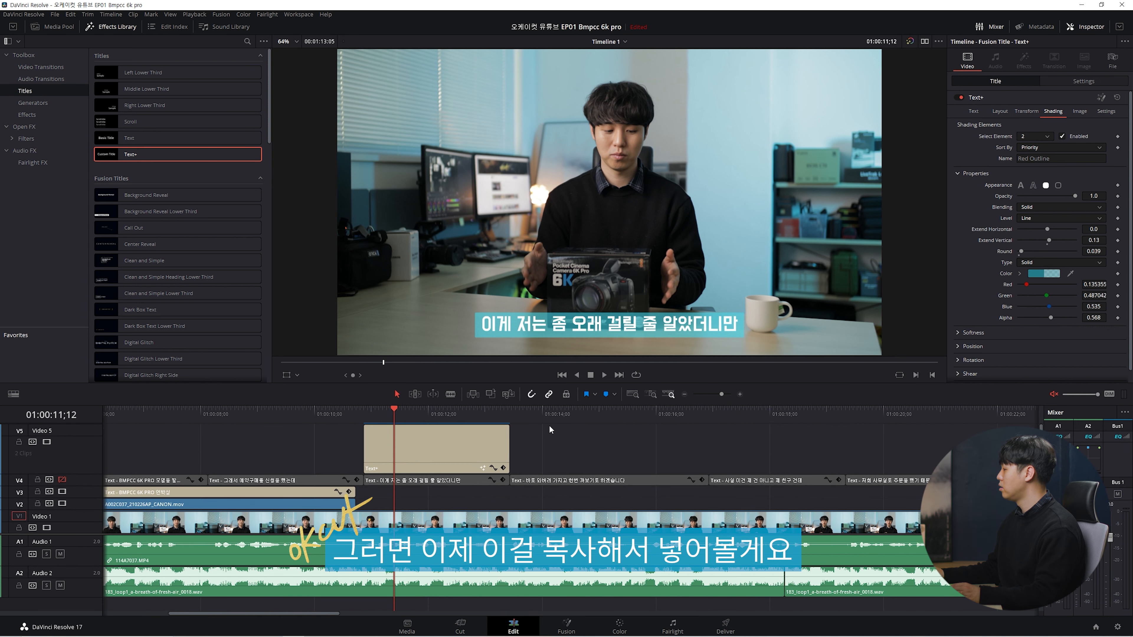
{"action": "left_click_drag", "start_coordinate": [424, 446], "coordinate": [594, 453]}
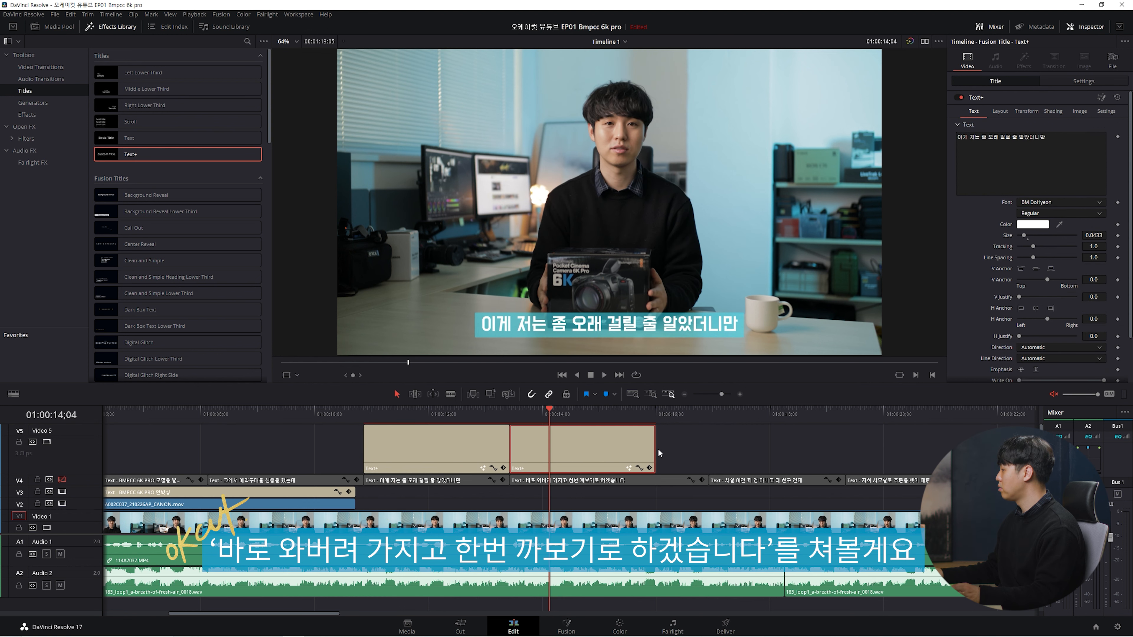
{"action": "left_click_drag", "start_coordinate": [656, 455], "coordinate": [708, 454]}
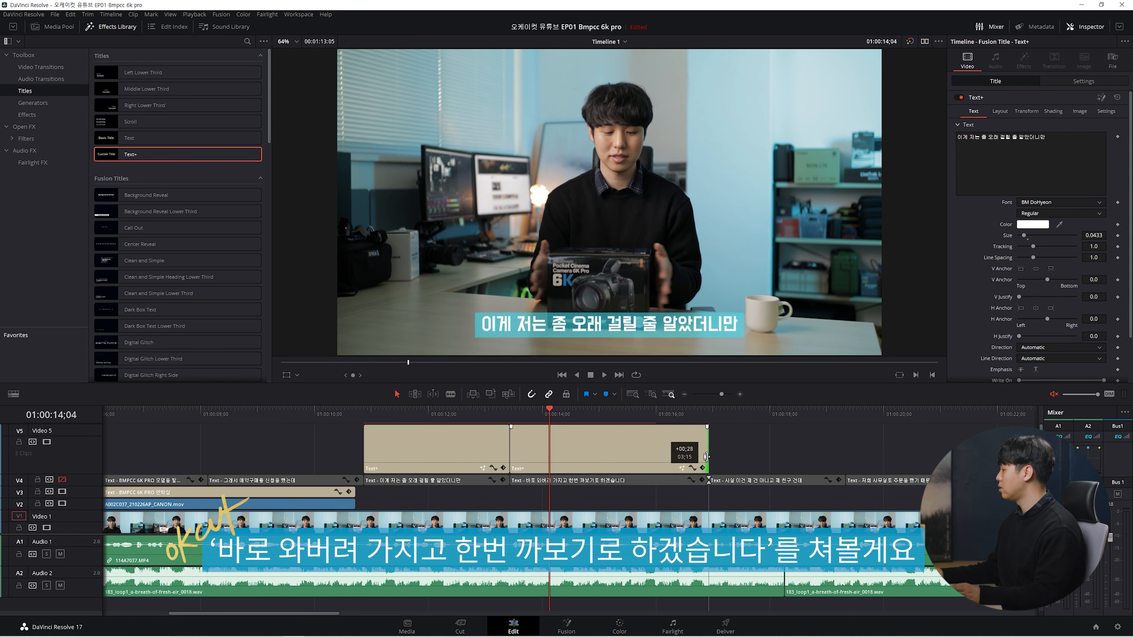
- Replace the copied title's text with "바로 와버려 가지고 한번 까보기로 하겠습니다" and play the subtitles from 01:00:10;22
{"action": "left_click", "coordinate": [1051, 147]}
{"action": "key", "text": "ctrl+a"}
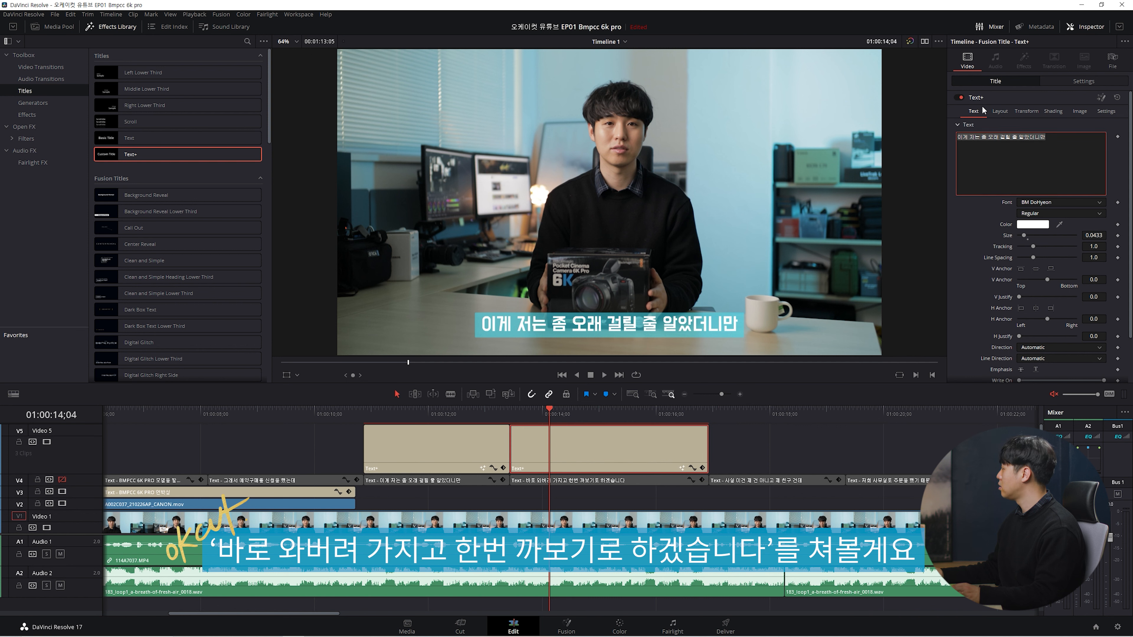
{"action": "key", "text": "BackSpace"}
{"action": "type", "text": "바로 와버려 가지고 한"}
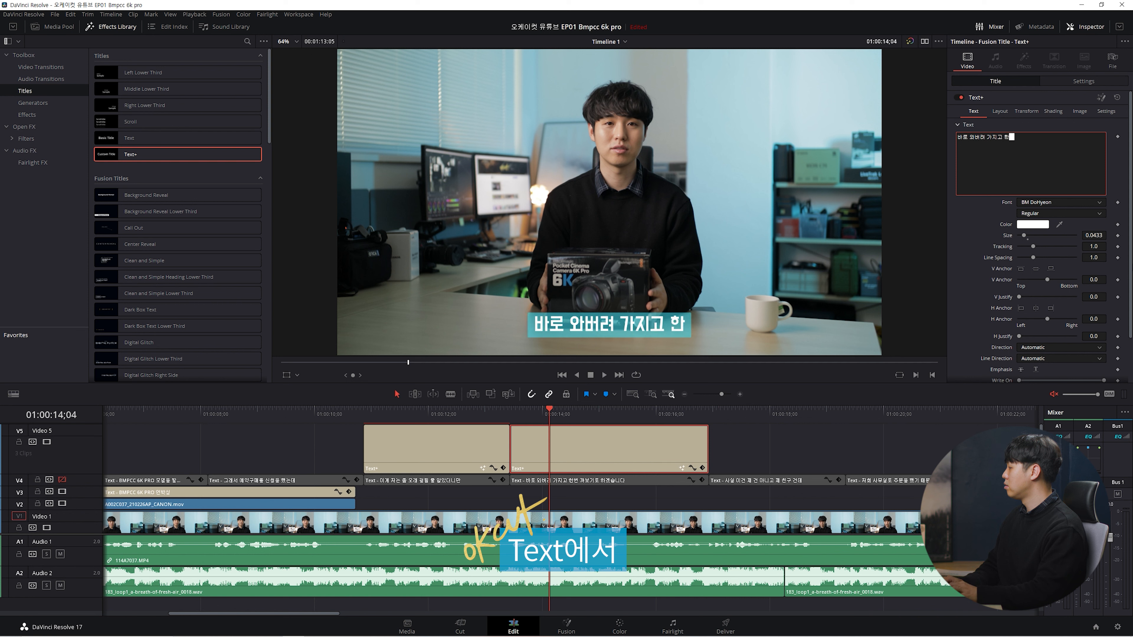
{"action": "type", "text": "번 까보기로 하겠"}
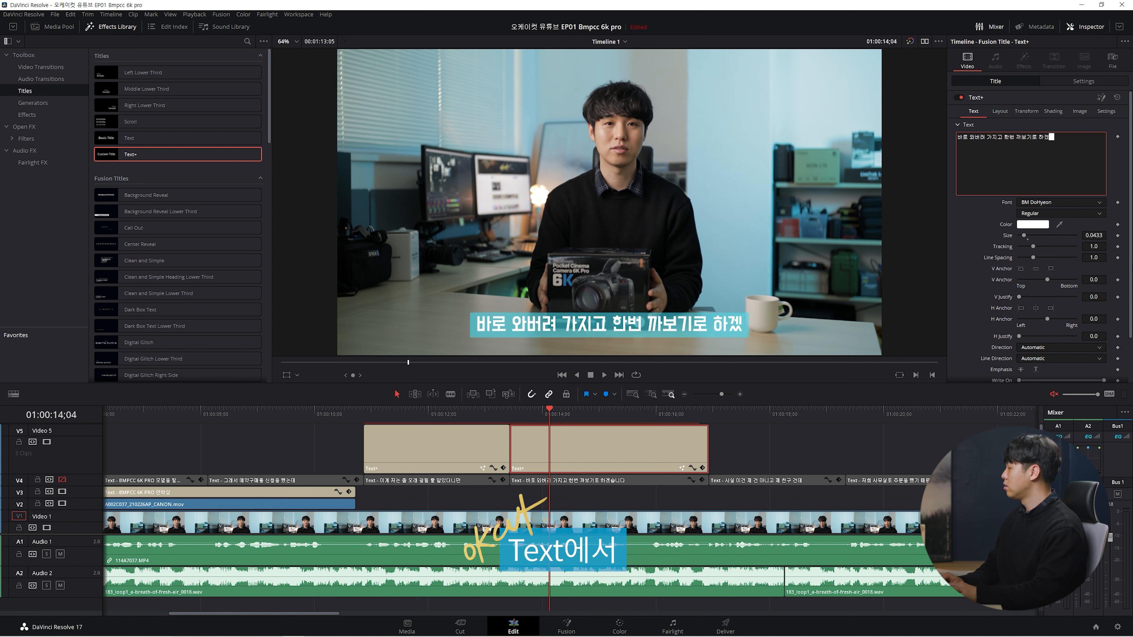
{"action": "type", "text": "습니다"}
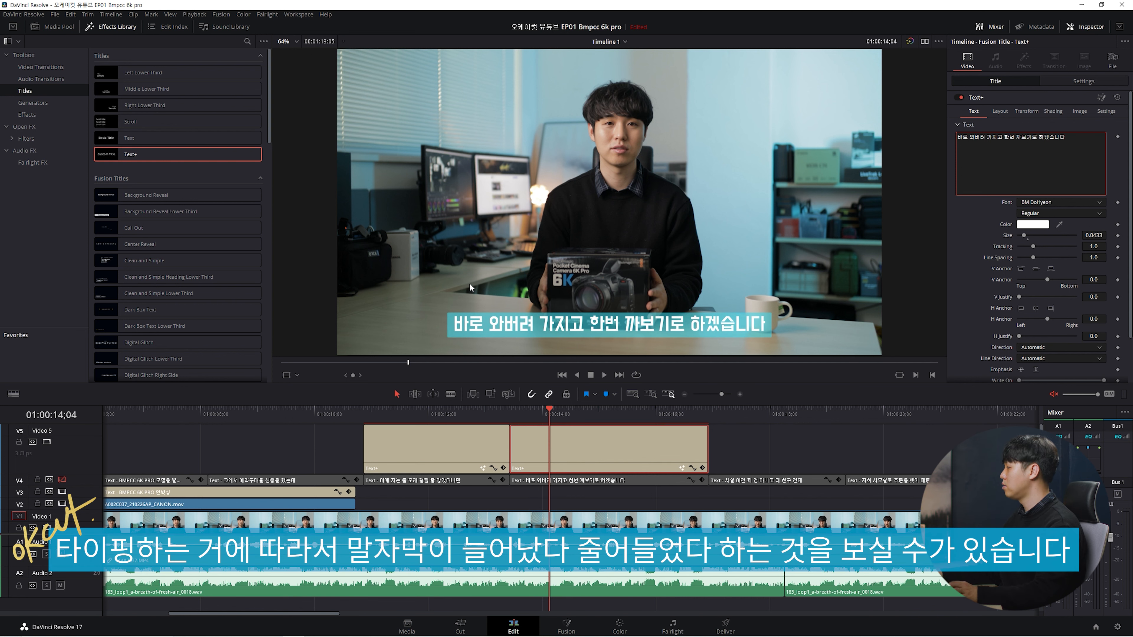
{"action": "left_click", "coordinate": [357, 415]}
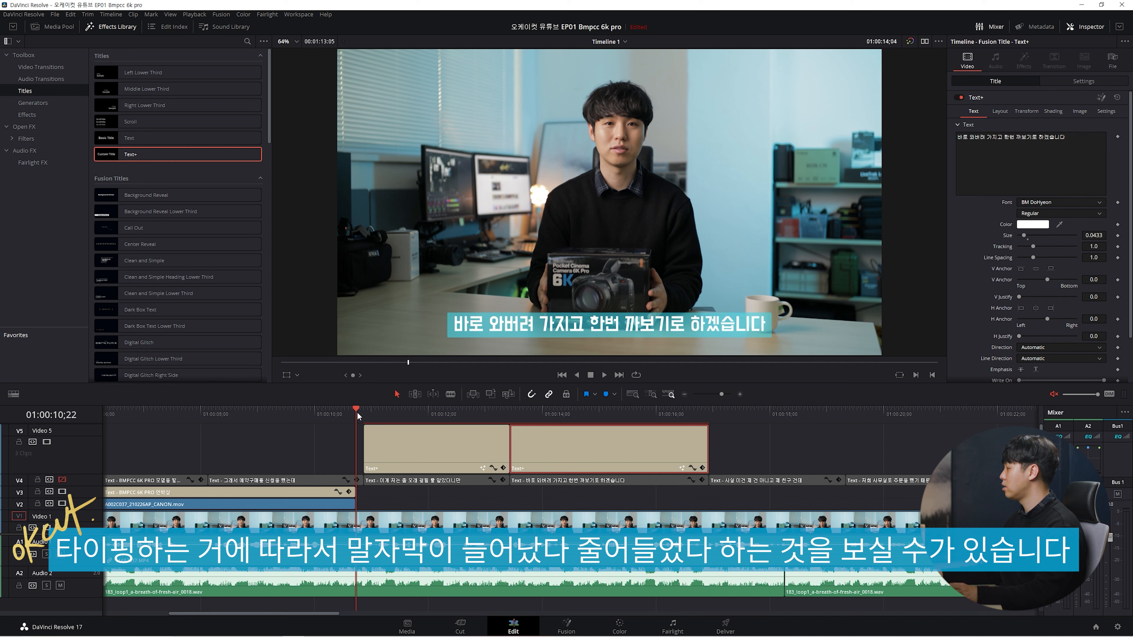
{"action": "key", "text": "space"}
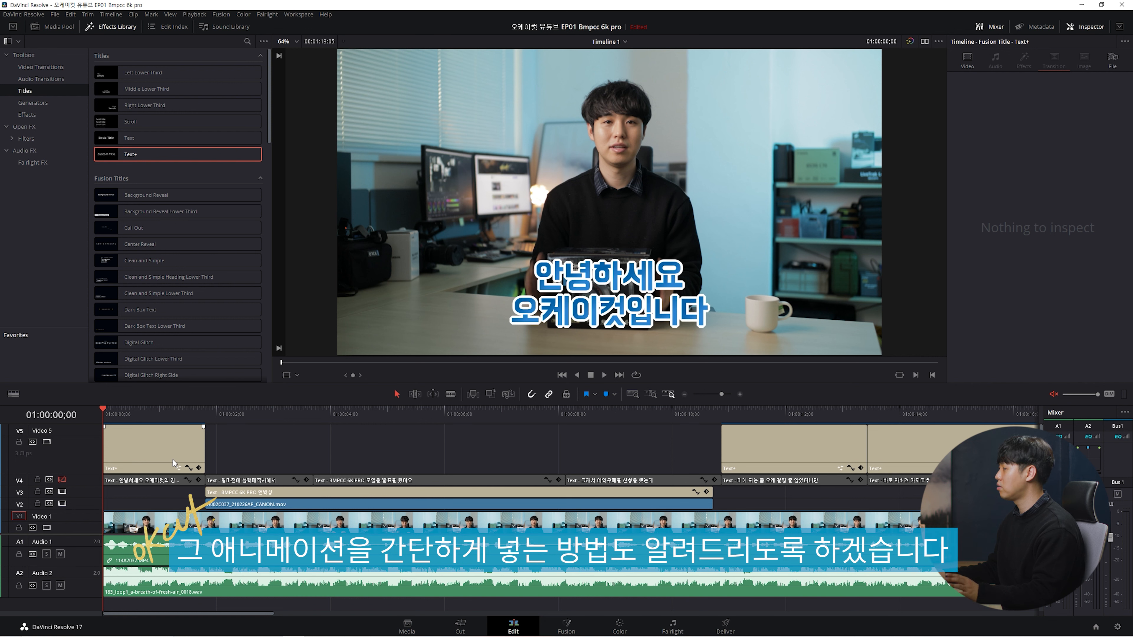
- Browse the video transitions and apply the Push motion transition to the start of the first Text+ title on Video 5
{"action": "left_click", "coordinate": [146, 449]}
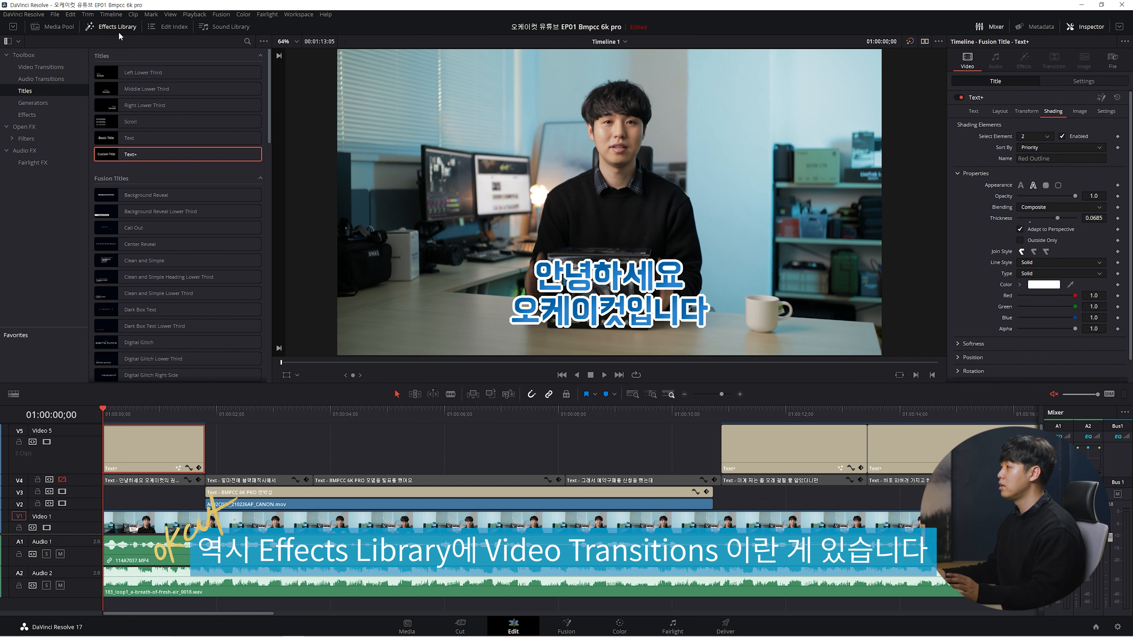
{"action": "left_click", "coordinate": [51, 68]}
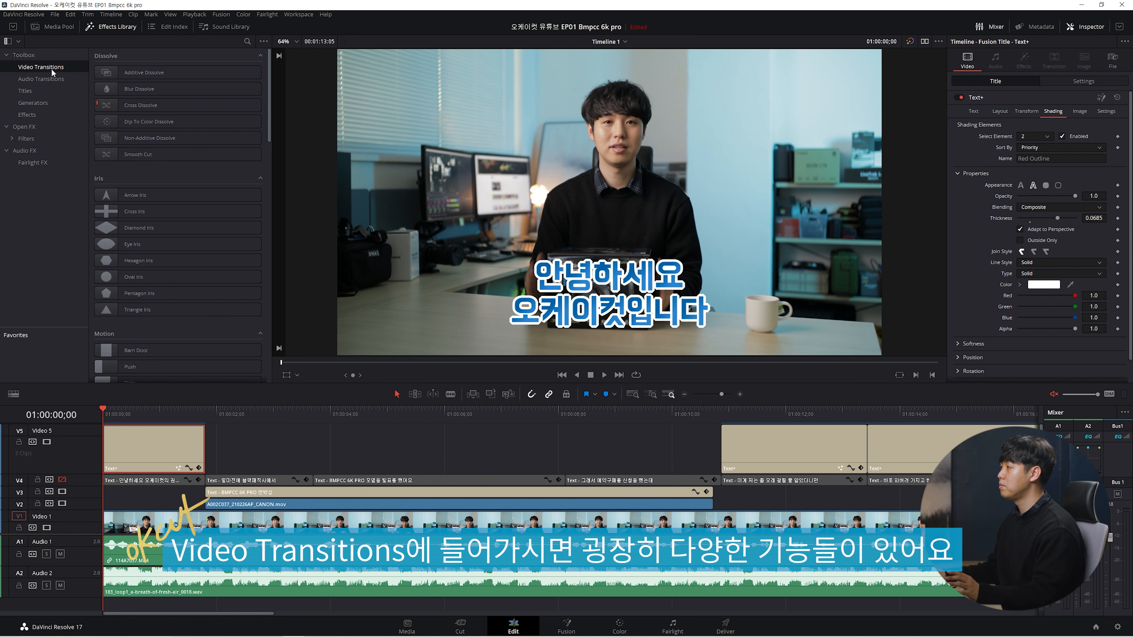
{"action": "scroll", "coordinate": [160, 288], "scroll_direction": "down", "scroll_amount": 5}
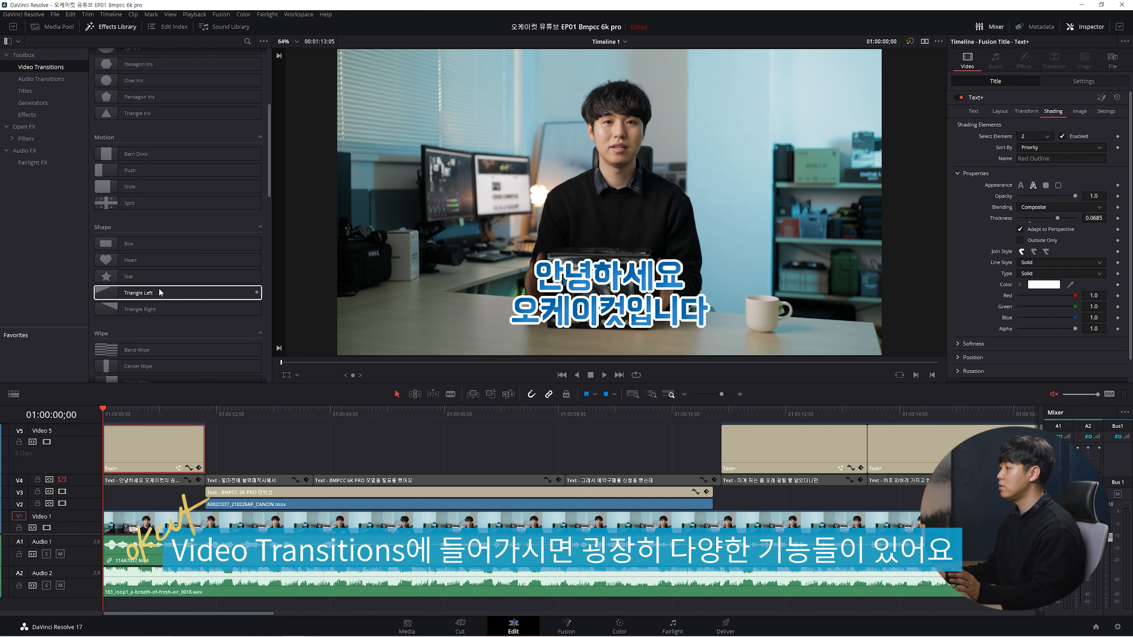
{"action": "scroll", "coordinate": [159, 292], "scroll_direction": "down", "scroll_amount": 3}
{"action": "scroll", "coordinate": [159, 288], "scroll_direction": "up", "scroll_amount": 4}
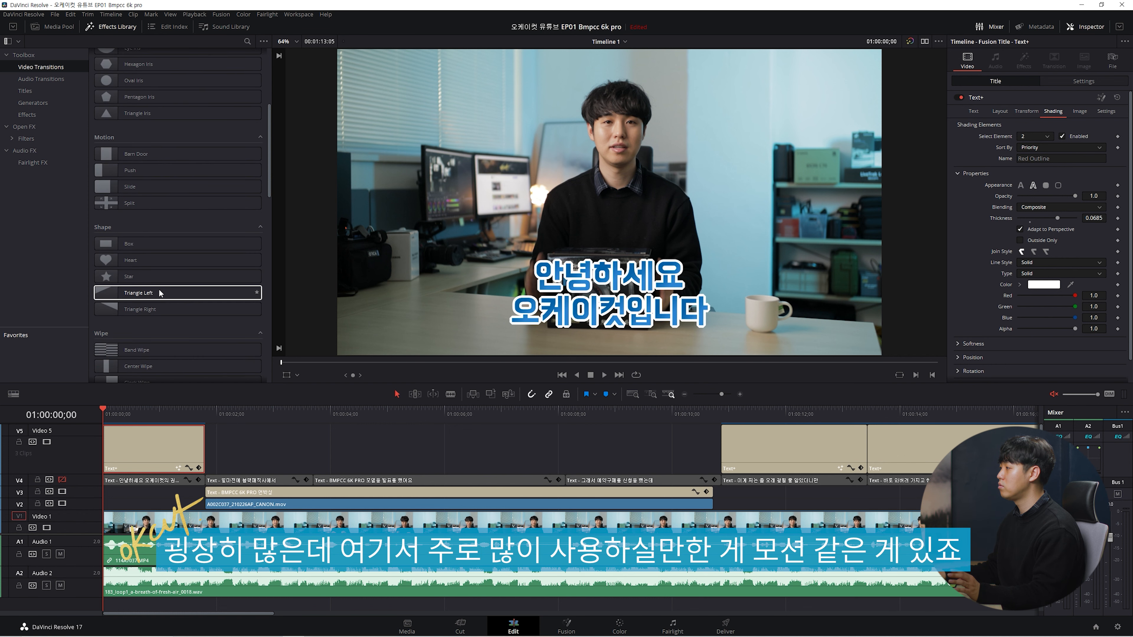
{"action": "mouse_move", "coordinate": [159, 219]}
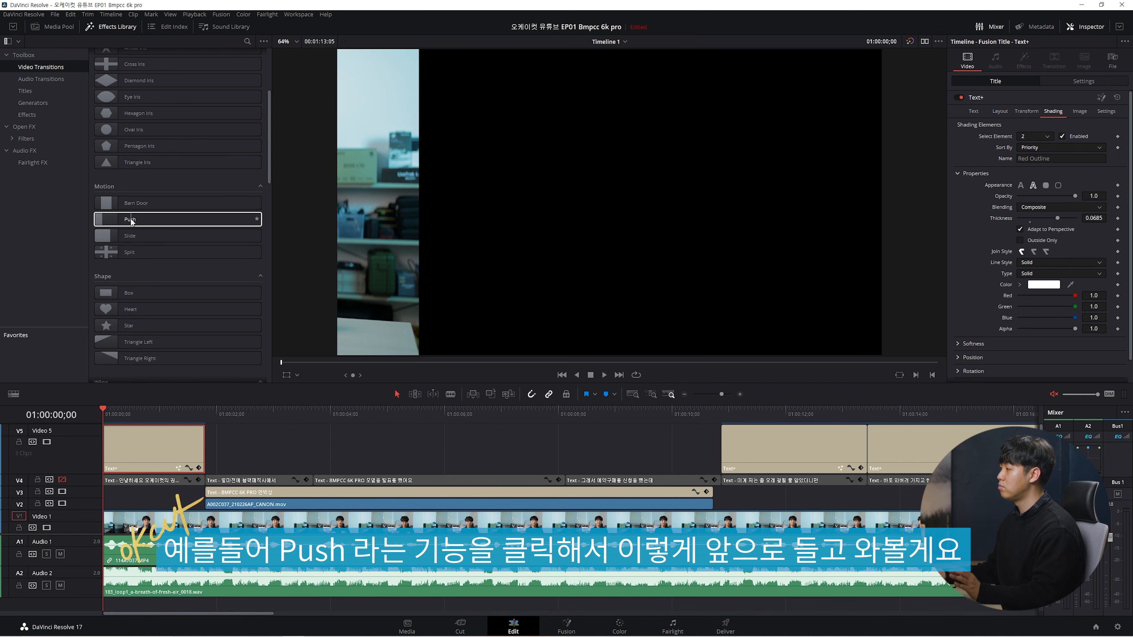
{"action": "left_click_drag", "start_coordinate": [129, 222], "coordinate": [154, 452]}
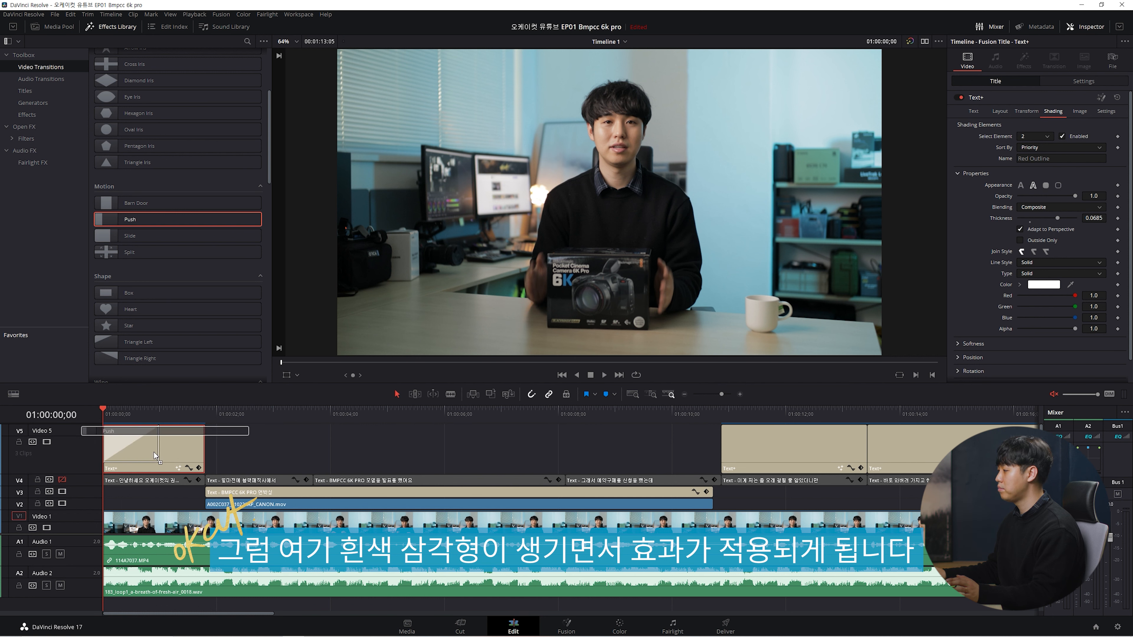
- Play the first title's Push transition, shorten it to 0.5 seconds and set its preset to Push Up
{"action": "key", "text": "space"}
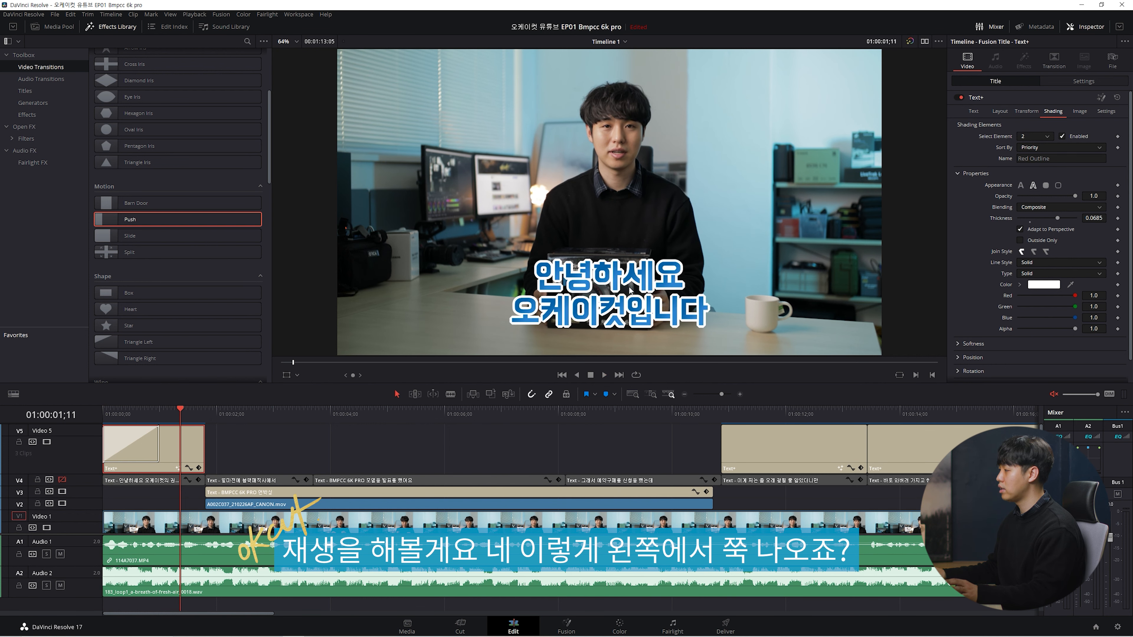
{"action": "left_click", "coordinate": [123, 442]}
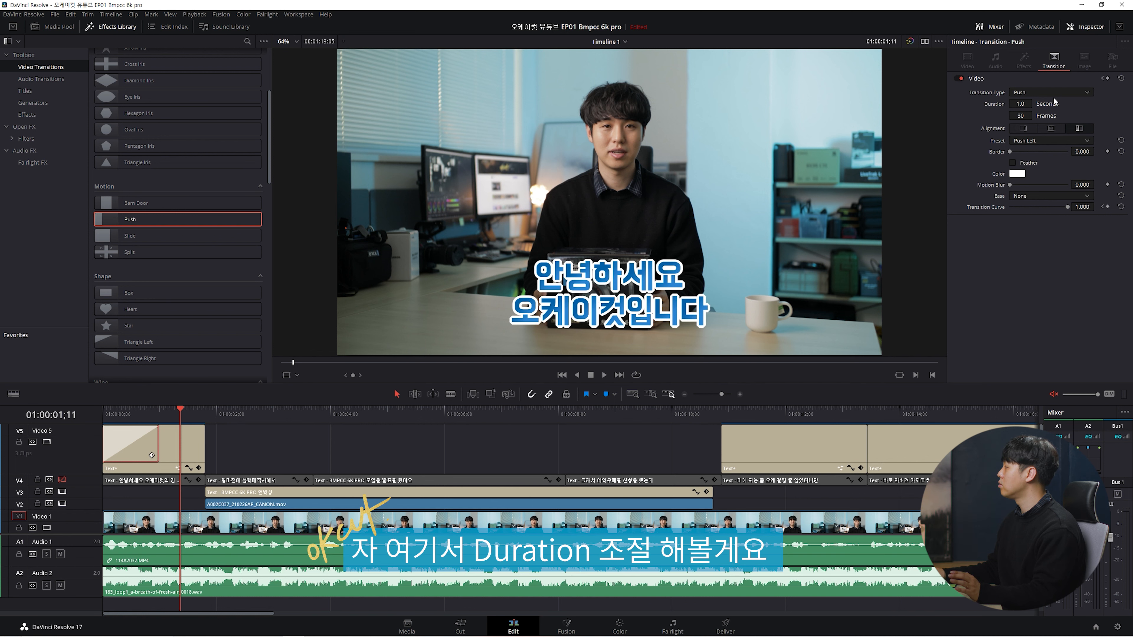
{"action": "left_click_drag", "start_coordinate": [1023, 108], "coordinate": [1025, 108]}
{"action": "left_click", "coordinate": [1030, 141]}
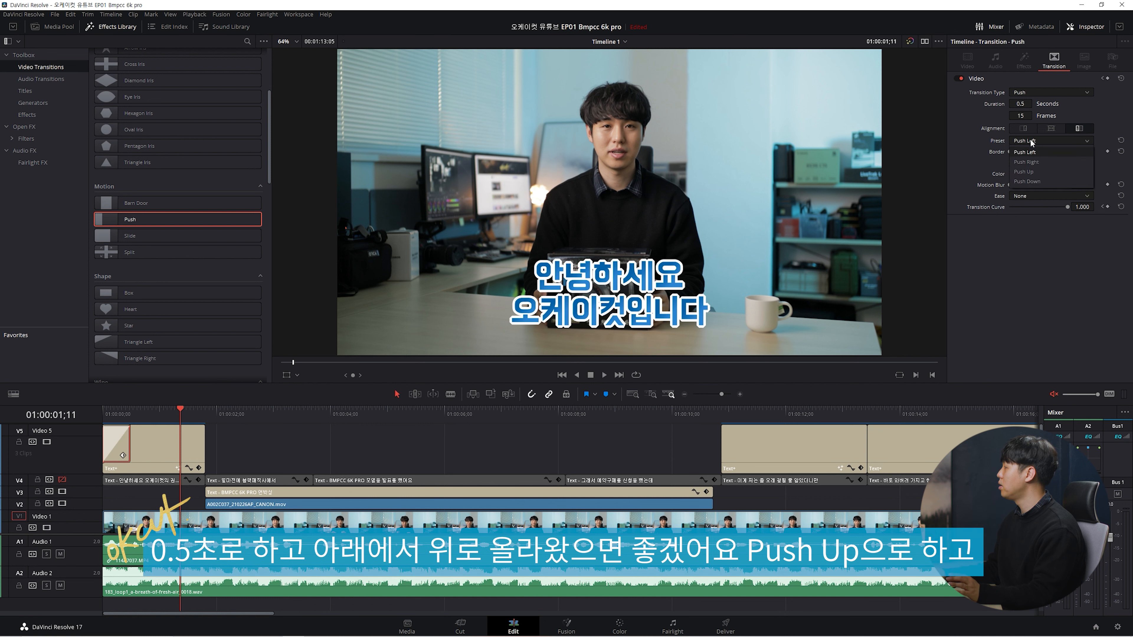
{"action": "left_click", "coordinate": [1033, 173]}
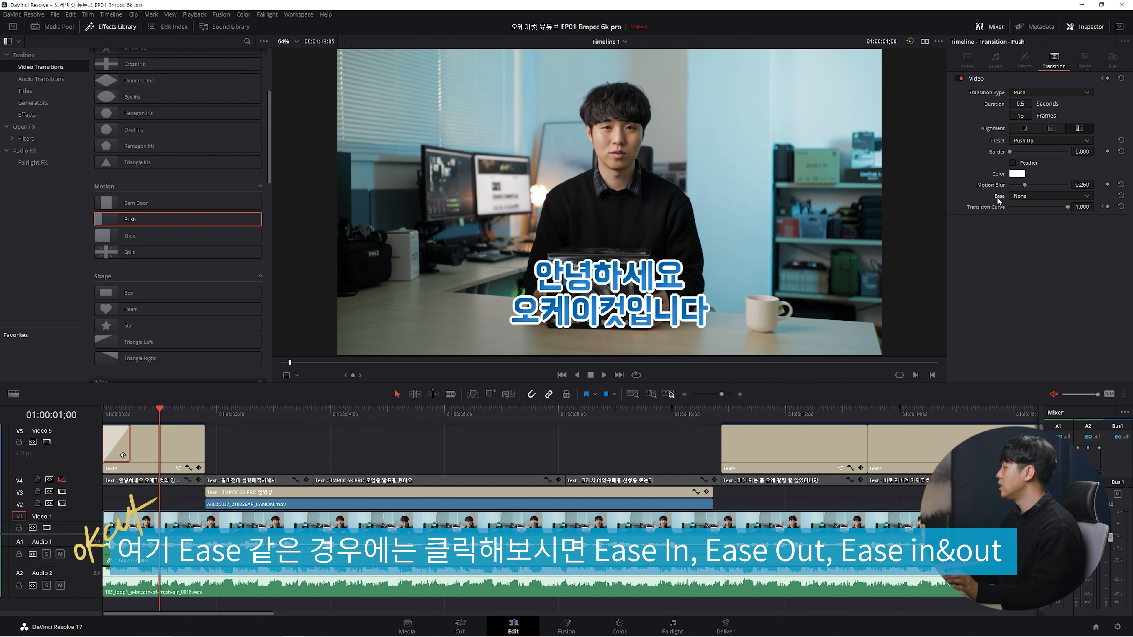
- Set the Push transition's Motion Blur to 0.260 and Ease to Out, and play the title's entrance from the timeline start
{"action": "left_click", "coordinate": [1019, 196]}
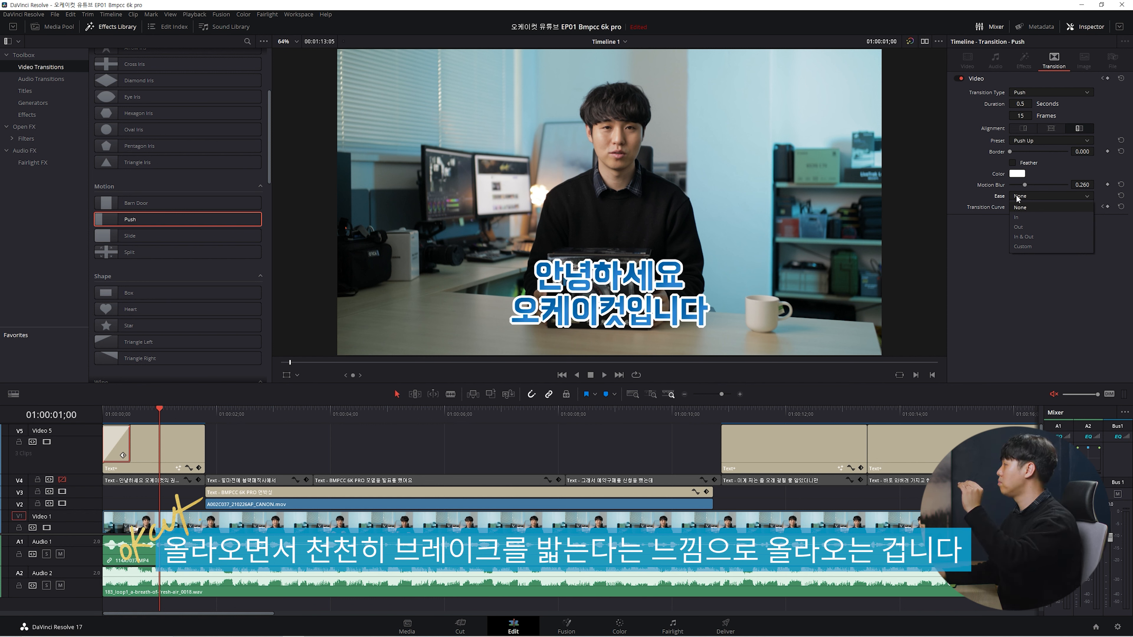
{"action": "left_click", "coordinate": [1020, 227]}
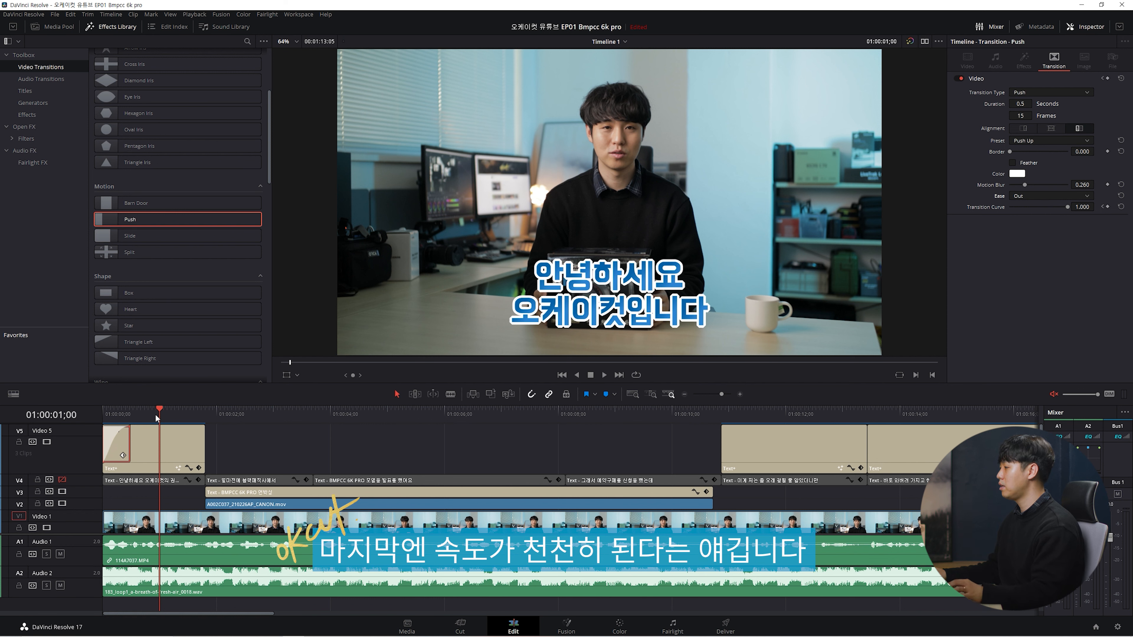
{"action": "key", "text": "Home"}
{"action": "key", "text": "space"}
{"action": "key", "text": "space"}
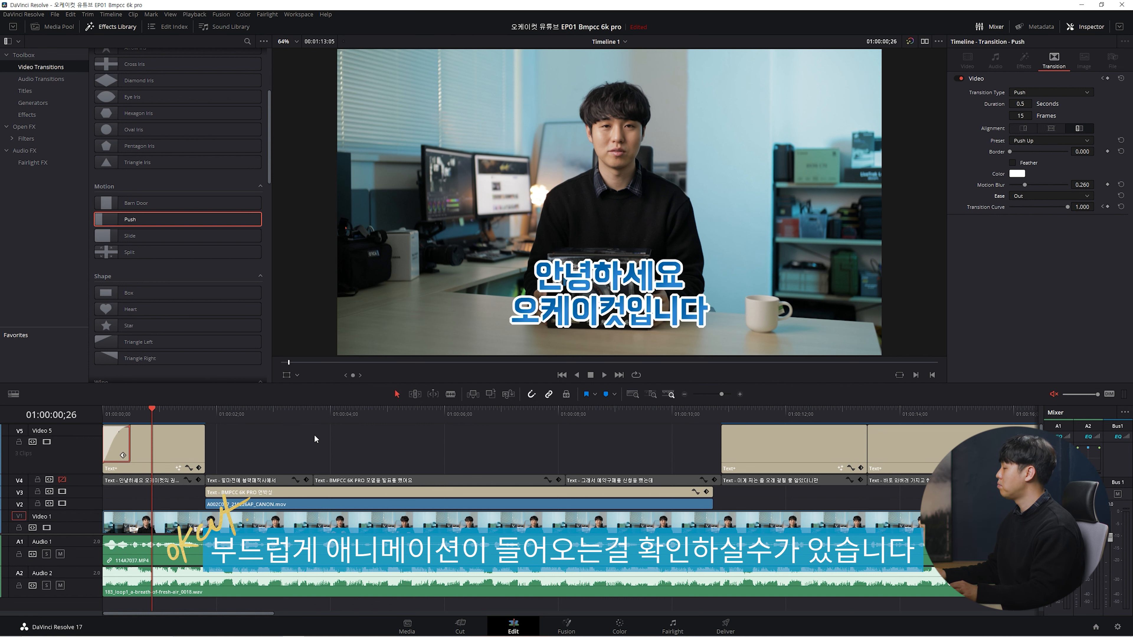
- Apply the Slide motion transition to the end of the first title on Video 5 and play the title's exit
{"action": "scroll", "coordinate": [156, 269], "scroll_direction": "up", "scroll_amount": 1}
{"action": "scroll", "coordinate": [134, 241], "scroll_direction": "down", "scroll_amount": 1}
{"action": "left_click_drag", "start_coordinate": [134, 241], "coordinate": [195, 438]}
{"action": "left_click", "coordinate": [143, 409]}
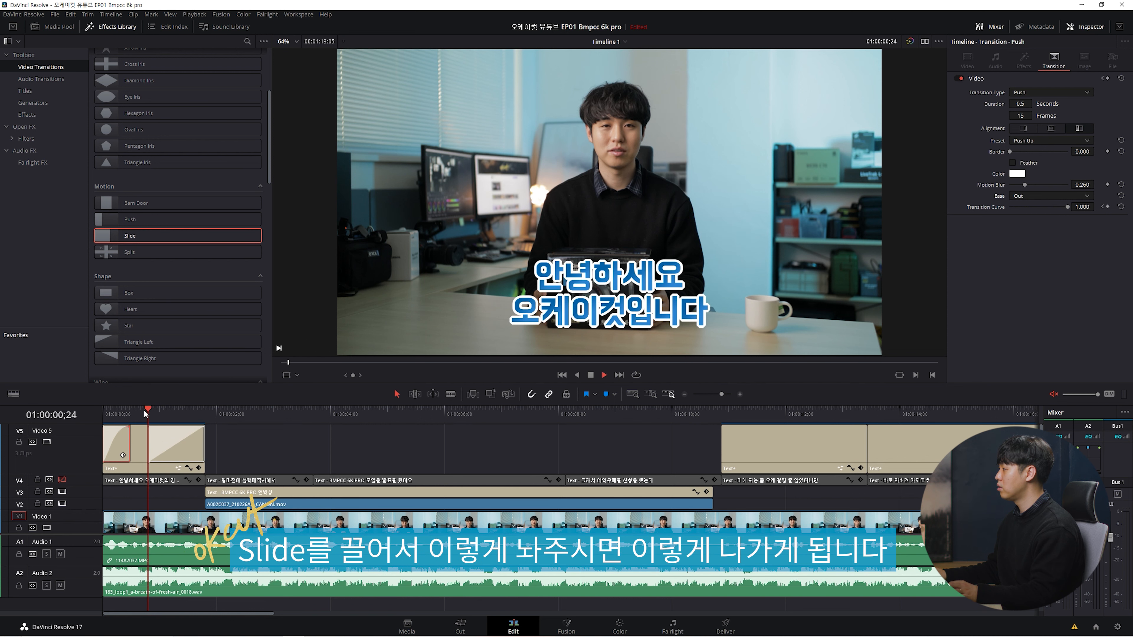
{"action": "key", "text": "space"}
- Set the Slide transition's duration to 15 frames and its preset to Slide, Top-Down, and scrub through the title's exit
{"action": "left_click", "coordinate": [164, 443]}
{"action": "left_click", "coordinate": [164, 444]}
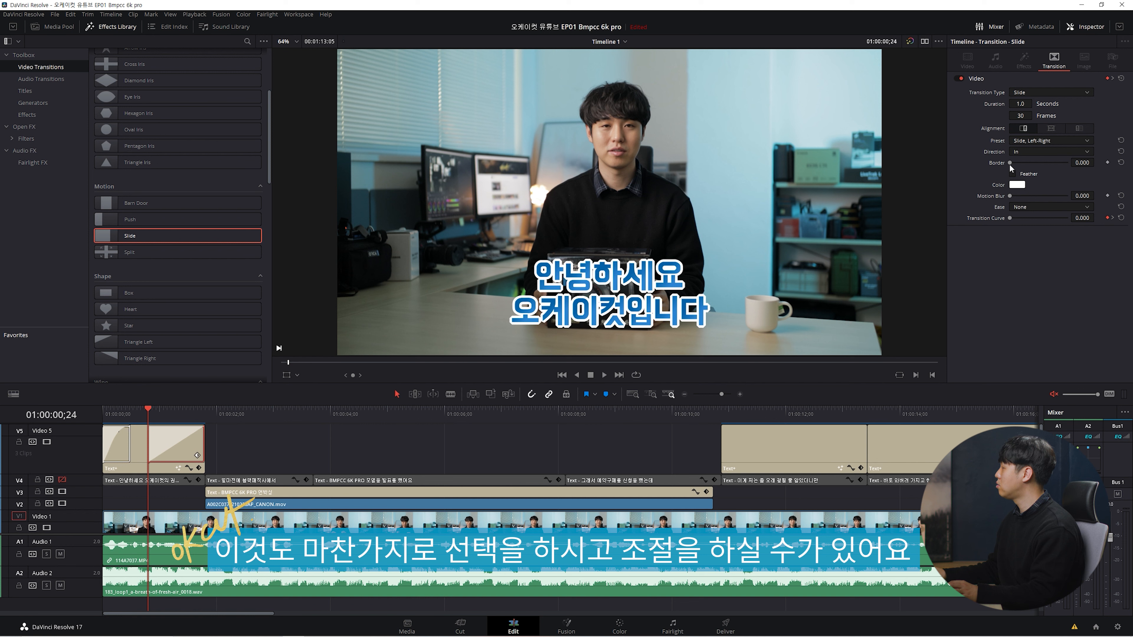
{"action": "left_click_drag", "start_coordinate": [1022, 116], "coordinate": [1003, 115]}
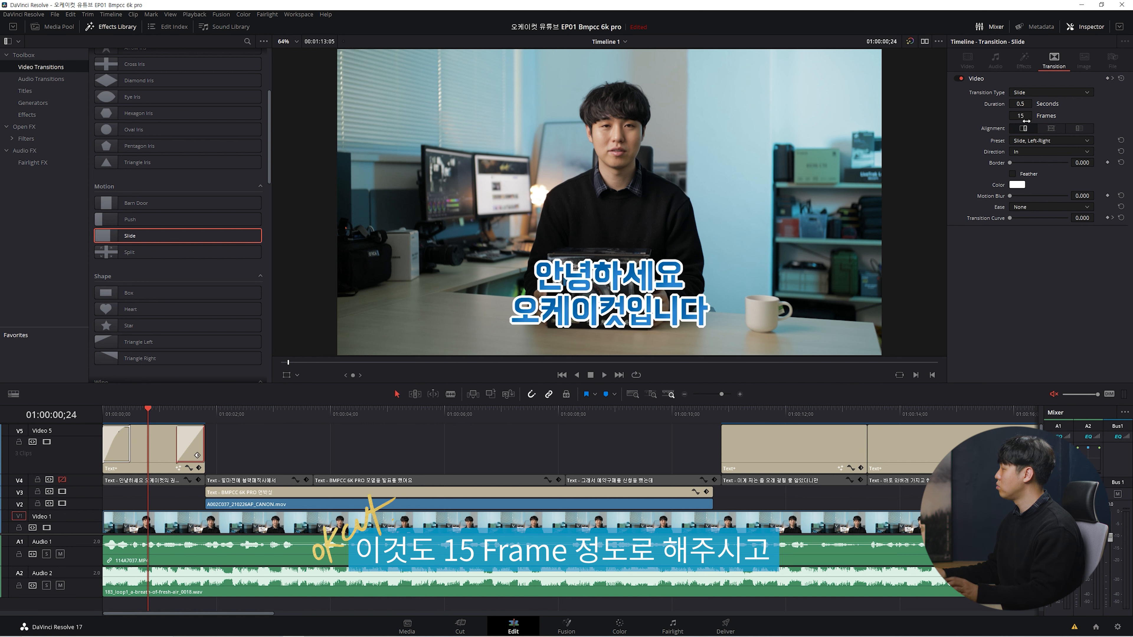
{"action": "left_click", "coordinate": [1041, 140]}
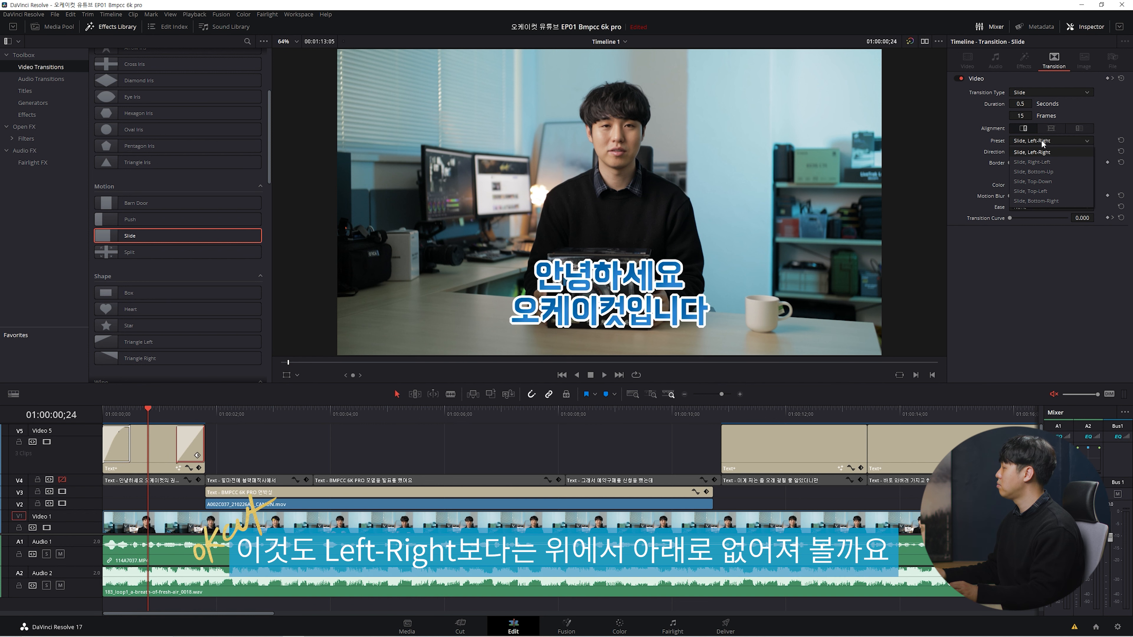
{"action": "left_click", "coordinate": [1041, 181]}
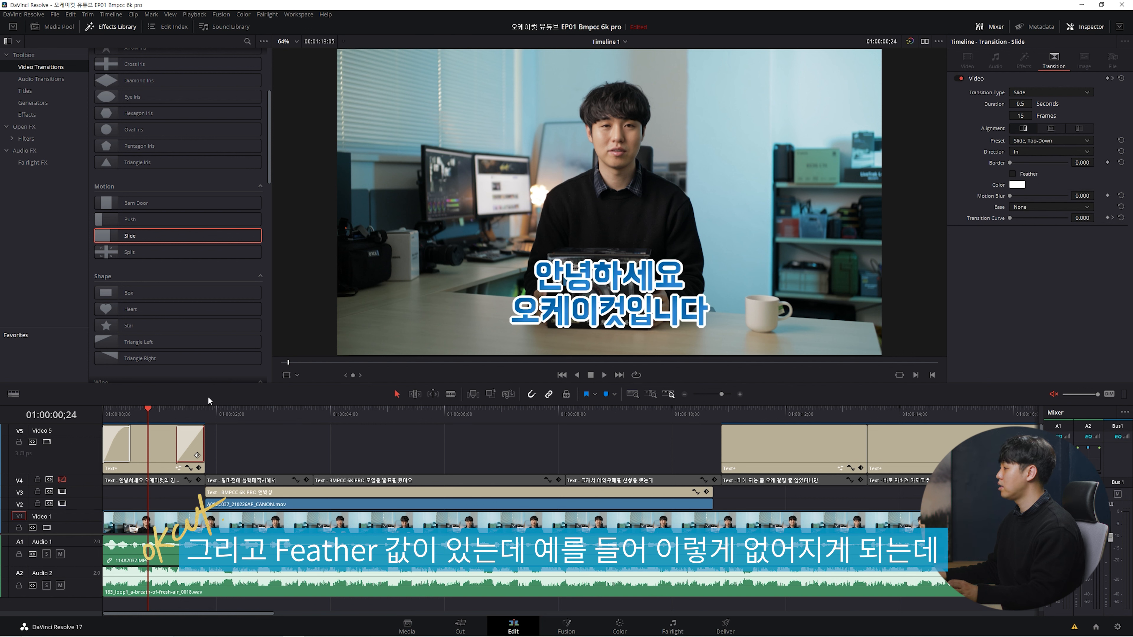
{"action": "mouse_move", "coordinate": [157, 411]}
{"action": "left_mouse_down"}
{"action": "mouse_move", "coordinate": [213, 411]}
{"action": "mouse_move", "coordinate": [160, 414]}
{"action": "left_mouse_up"}
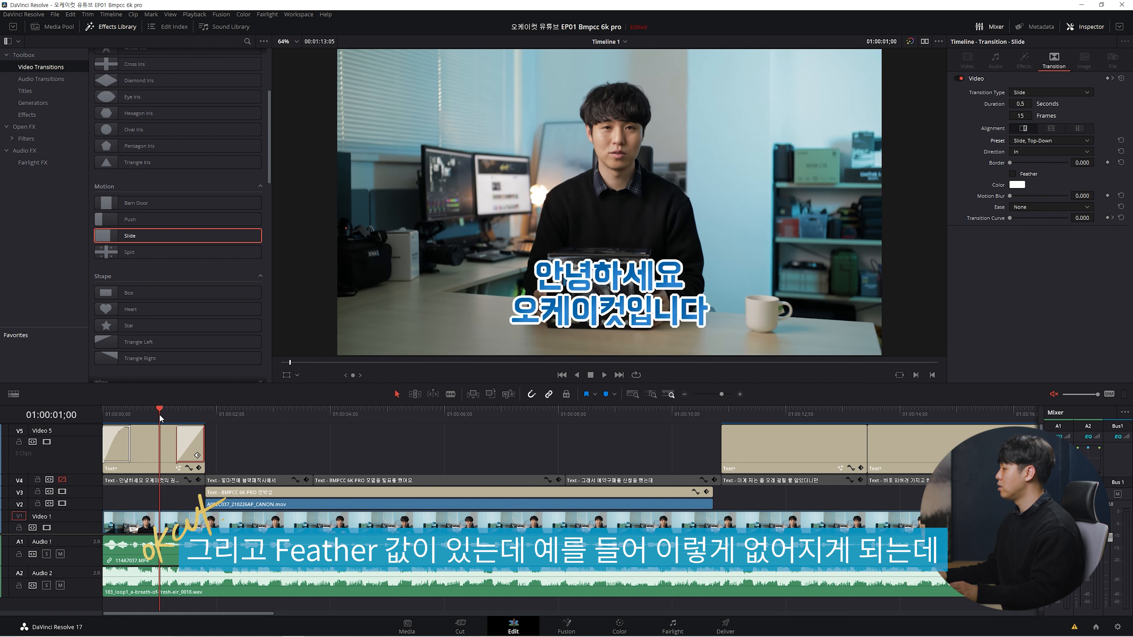
- Lengthen the Slide transition to 30 frames and soften its edge by enabling Feather with a Border of 102.600
{"action": "left_click_drag", "start_coordinate": [1024, 116], "coordinate": [1023, 116]}
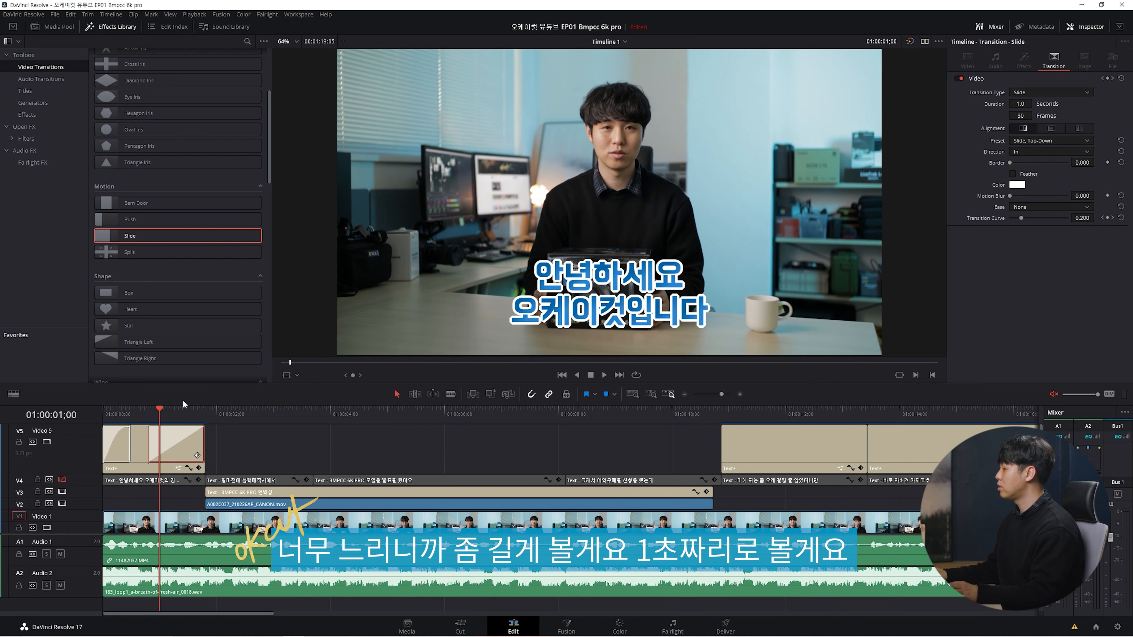
{"action": "left_click_drag", "start_coordinate": [134, 412], "coordinate": [177, 412]}
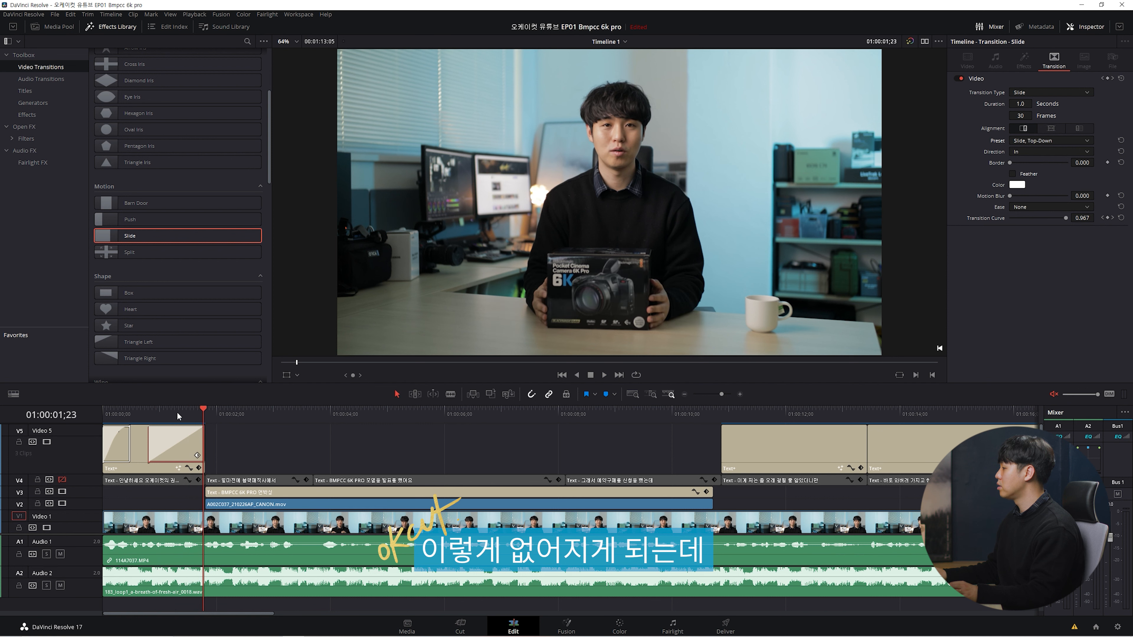
{"action": "left_click", "coordinate": [1012, 174]}
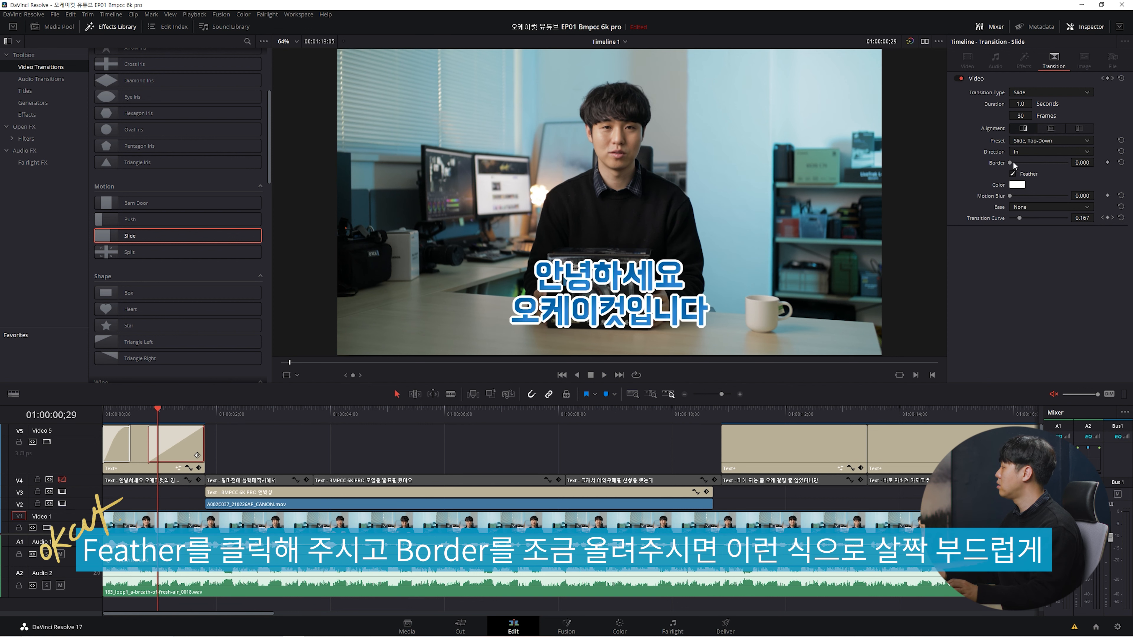
{"action": "left_click_drag", "start_coordinate": [1013, 162], "coordinate": [1028, 161]}
{"action": "left_click", "coordinate": [142, 410]}
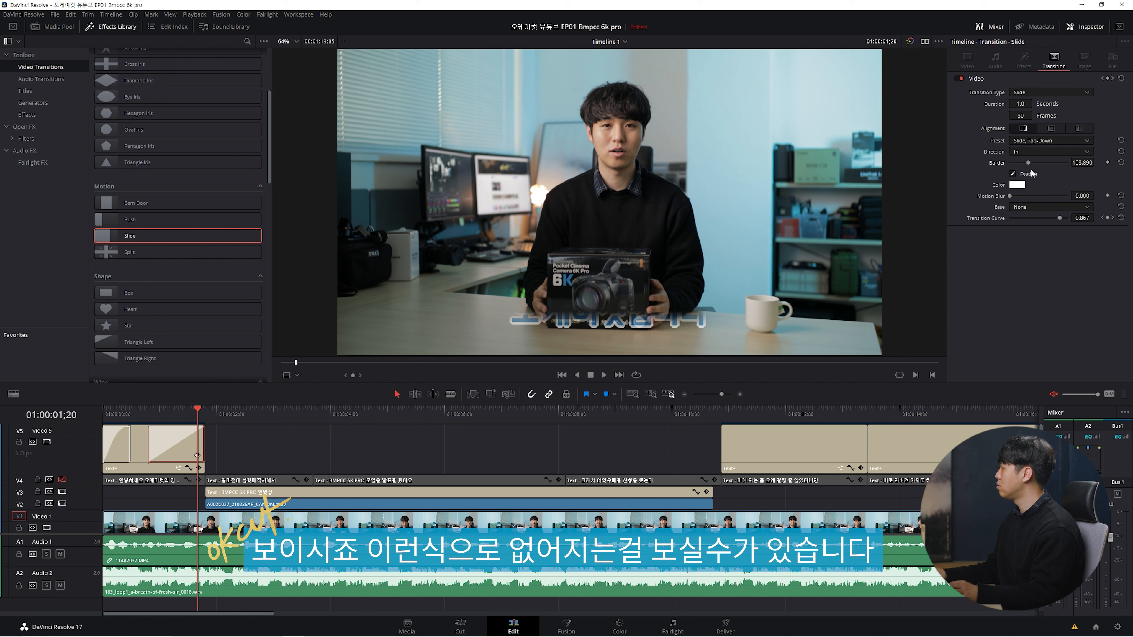
{"action": "left_click_drag", "start_coordinate": [1028, 163], "coordinate": [1022, 163]}
- Set the Slide transition's Ease to In & Out and play back the first title's exit
{"action": "left_click", "coordinate": [1016, 206]}
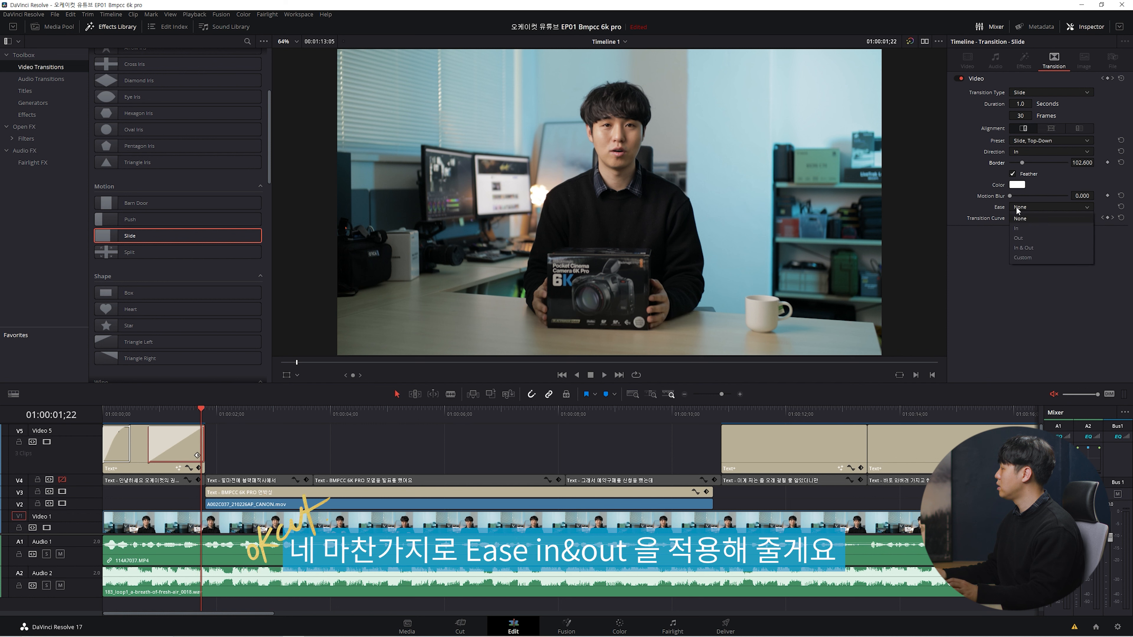
{"action": "left_click", "coordinate": [1023, 248]}
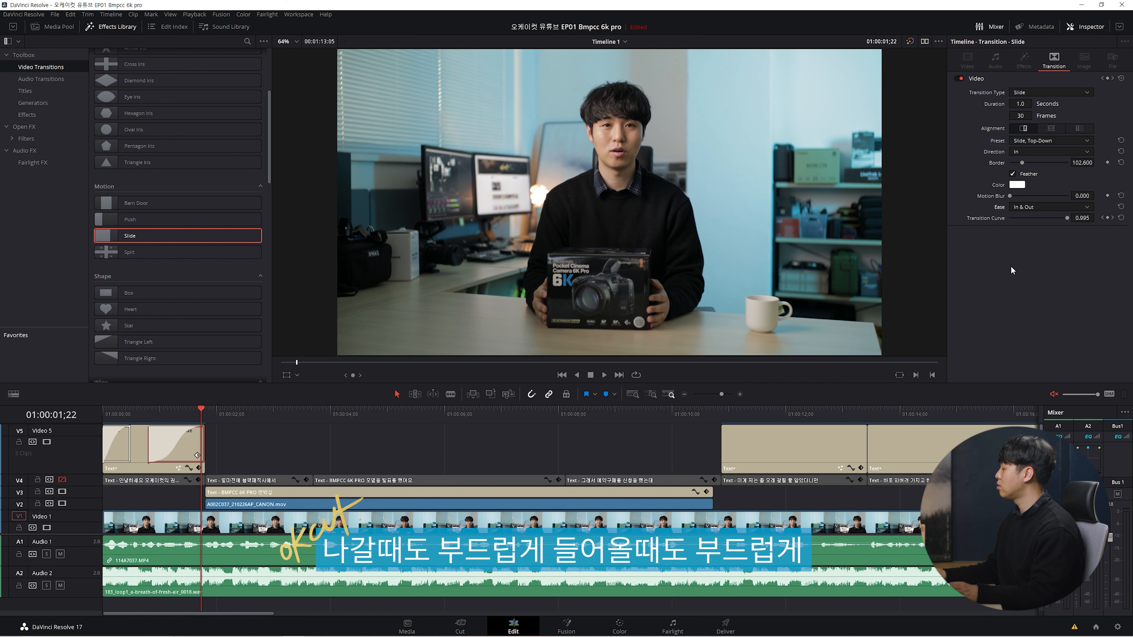
{"action": "left_click", "coordinate": [141, 415]}
{"action": "key", "text": "space"}
{"action": "key", "text": "space"}
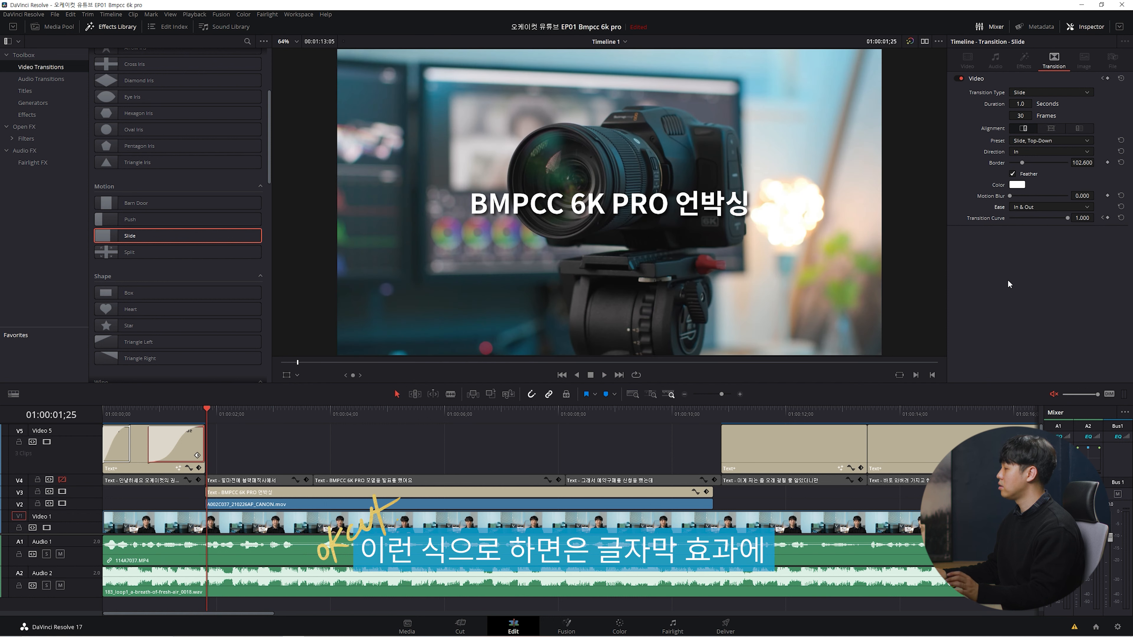
- Play the first title from the timeline start to review its Push entrance and Slide exit
{"action": "left_click_drag", "start_coordinate": [130, 414], "coordinate": [92, 414]}
{"action": "key", "text": "space"}
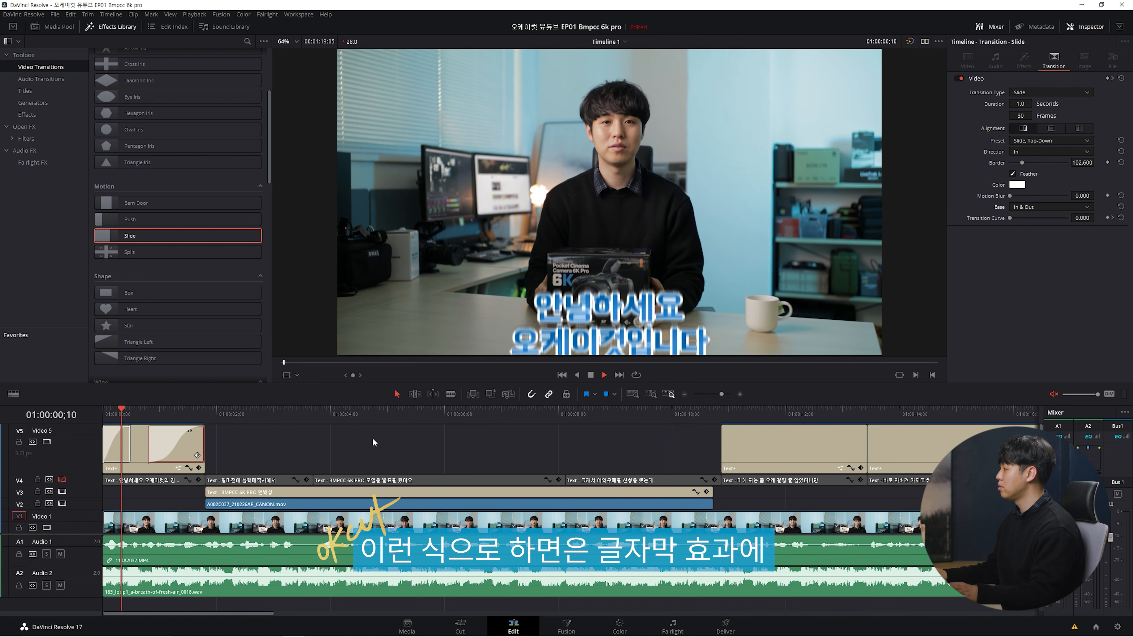
{"action": "key", "text": "space"}
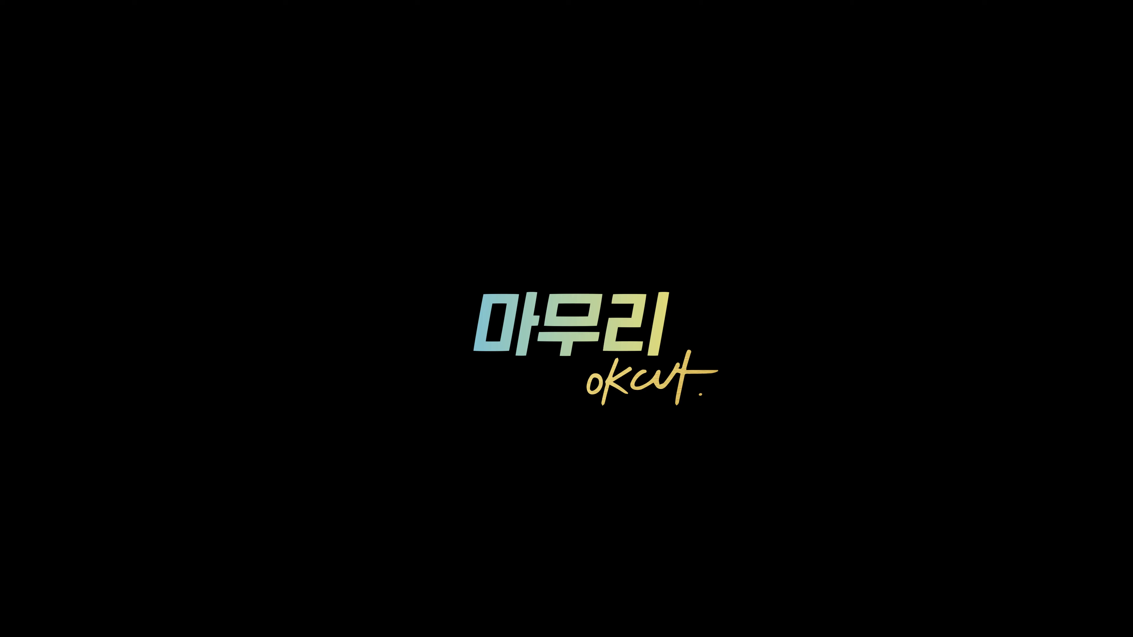